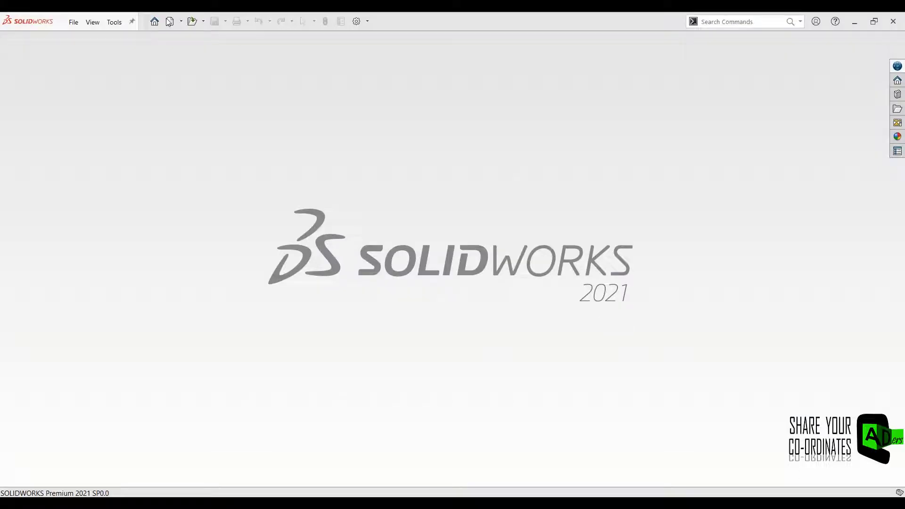
# Create a new part document and open a sketch on the Top Plane.
pyautogui.click(169, 21)
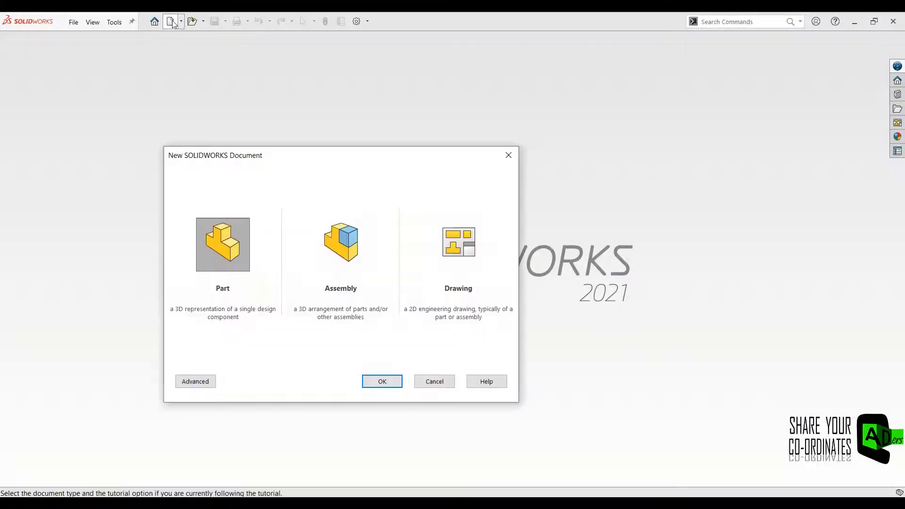
pyautogui.click(384, 382)
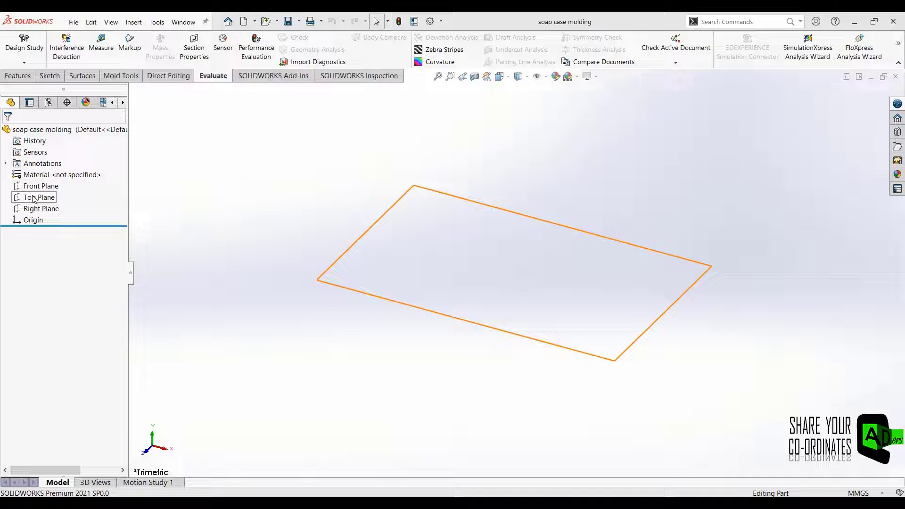
pyautogui.click(34, 199)
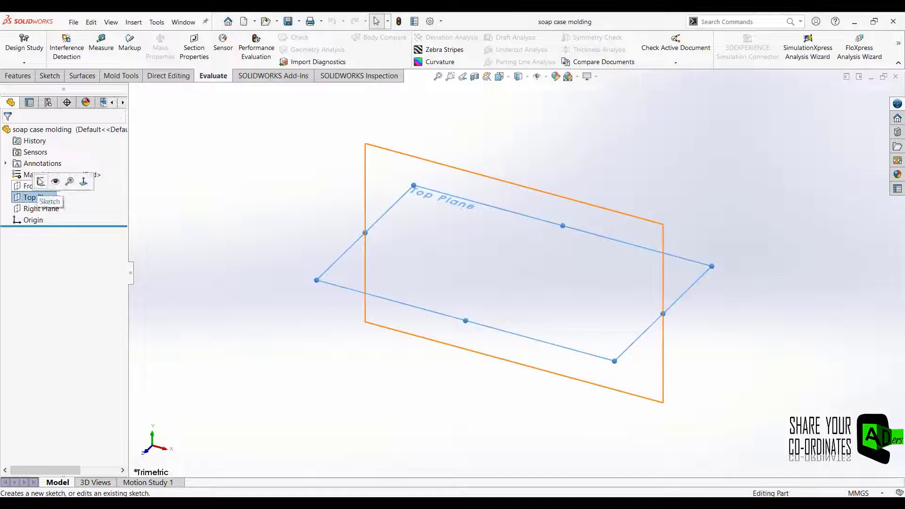
pyautogui.click(45, 181)
# Sketch a center rectangle about 131 mm wide and 77 mm high, centred on the origin.
pyautogui.click(97, 49)
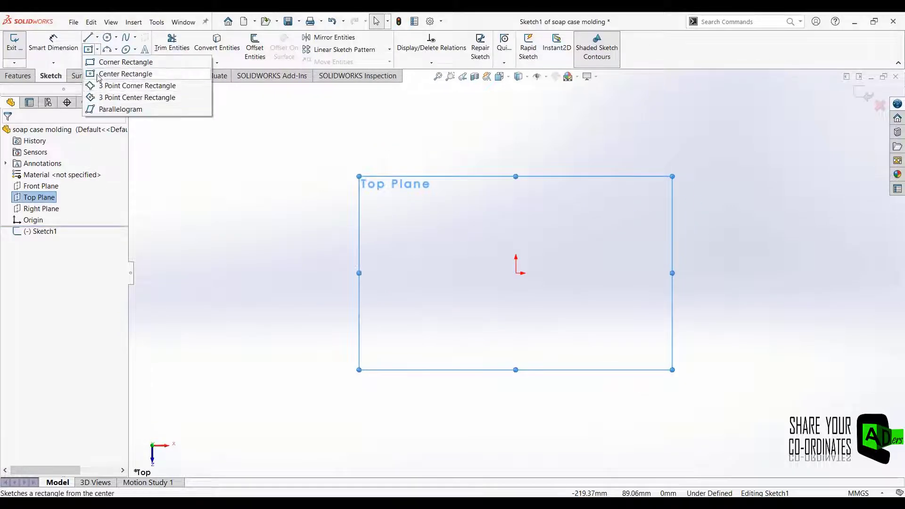
pyautogui.click(122, 73)
pyautogui.click(517, 273)
pyautogui.click(632, 341)
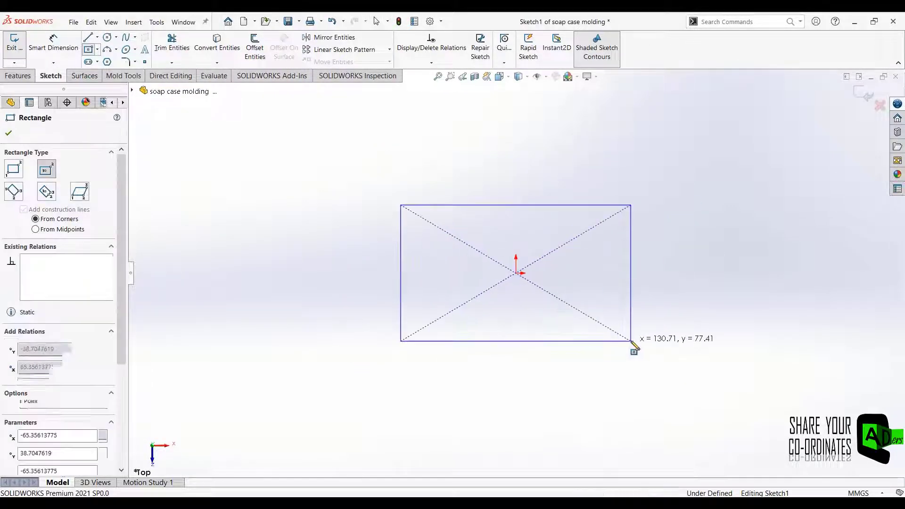
# Dimension the rectangle to 140 mm wide and 90 mm high.
pyautogui.moveTo(317, 380); pyautogui.dragTo(314, 306, button='right')
pyautogui.click(481, 206)
pyautogui.click(495, 166)
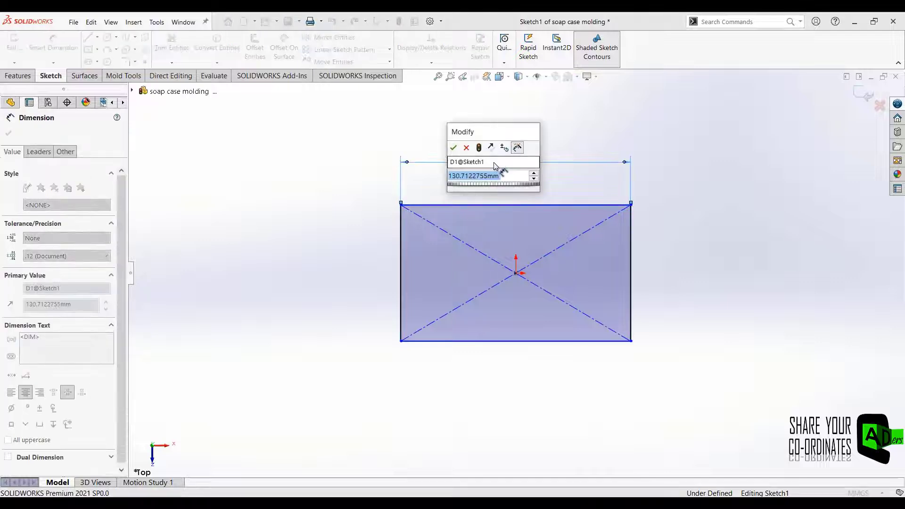
pyautogui.write('140')
pyautogui.press('Return')
pyautogui.click(632, 251)
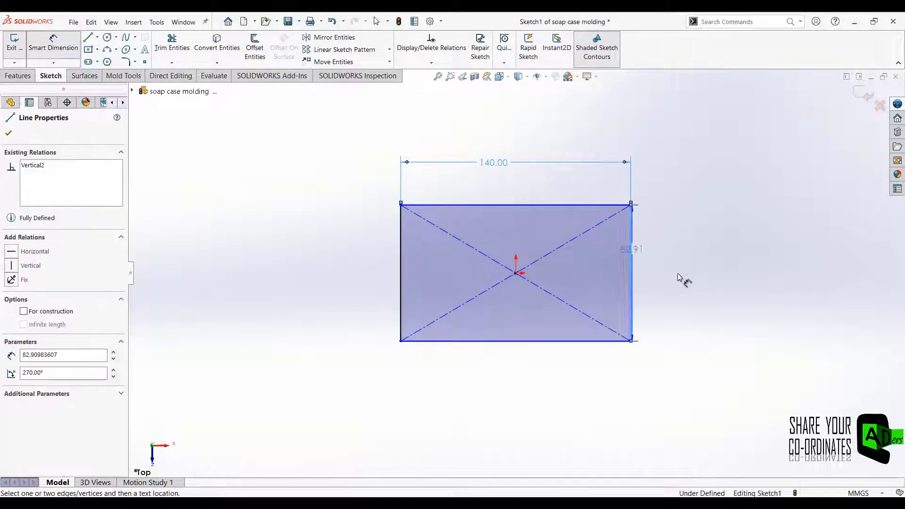
pyautogui.click(680, 272)
pyautogui.write('90')
pyautogui.press('Return')
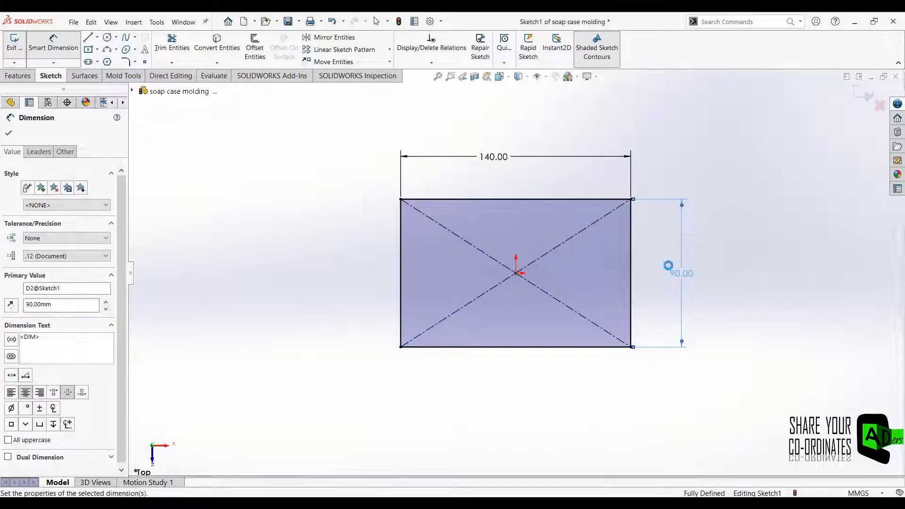
pyautogui.click(9, 133)
# Extrude the rectangle upward as a blind boss 60 mm deep and save the part.
pyautogui.click(19, 75)
pyautogui.click(19, 47)
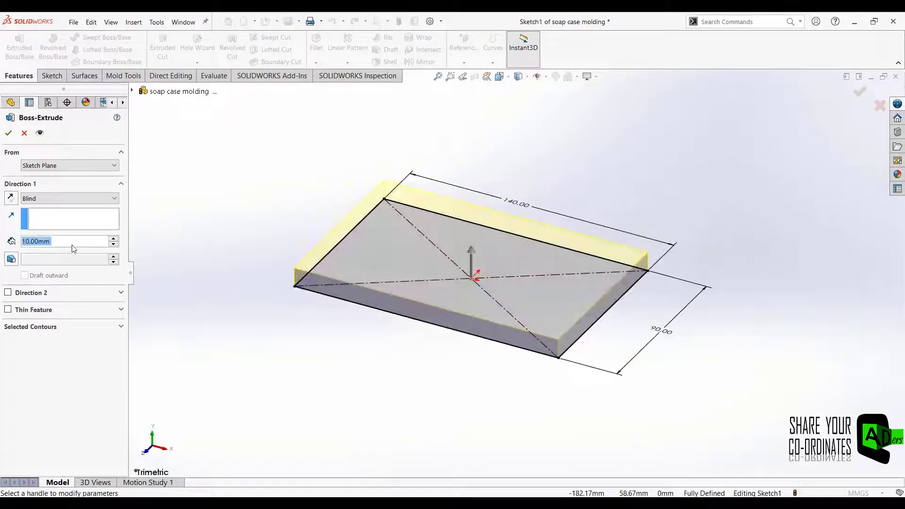
pyautogui.write('60')
pyautogui.press('Return')
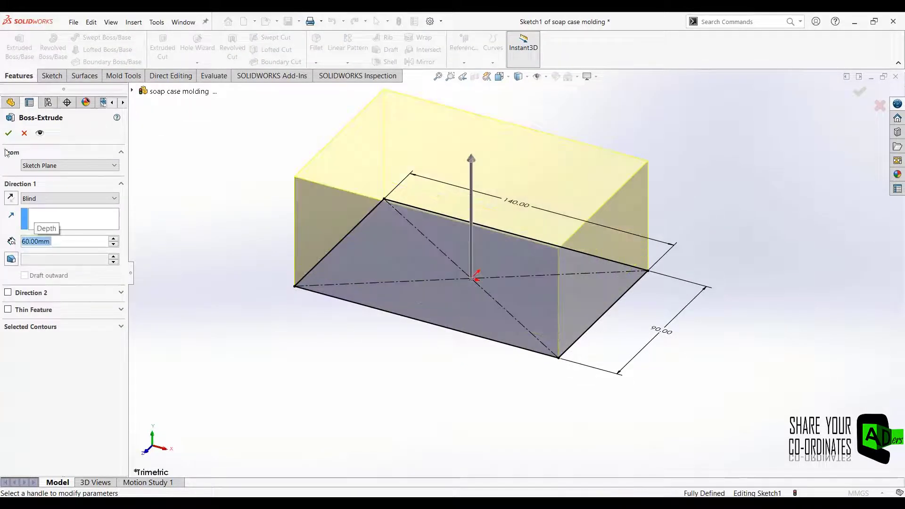
pyautogui.click(9, 133)
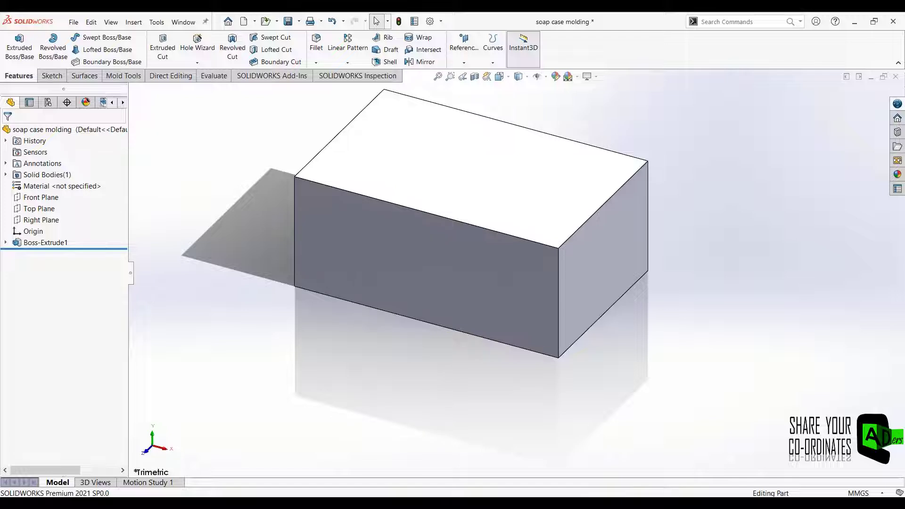
pyautogui.hotkey('ctrl', 's')
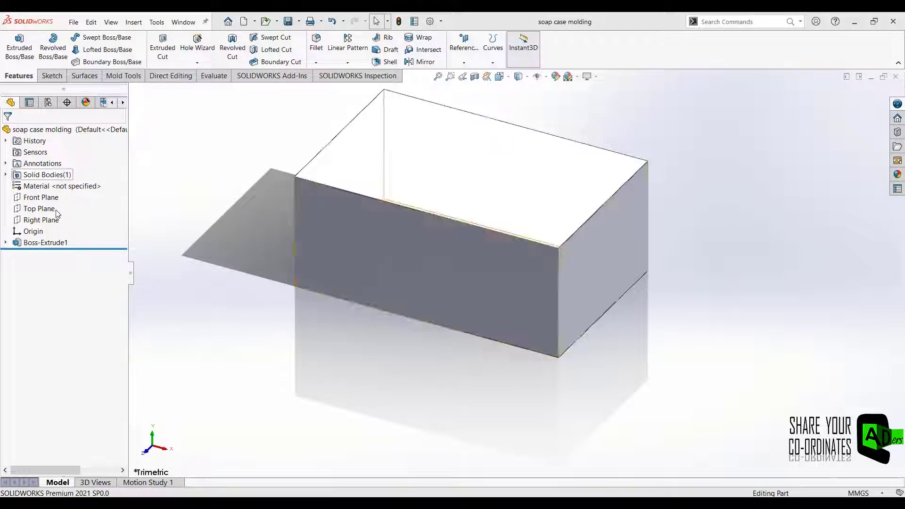
# Fillet the four vertical corner edges of the block with a 15 mm radius.
pyautogui.click(316, 42)
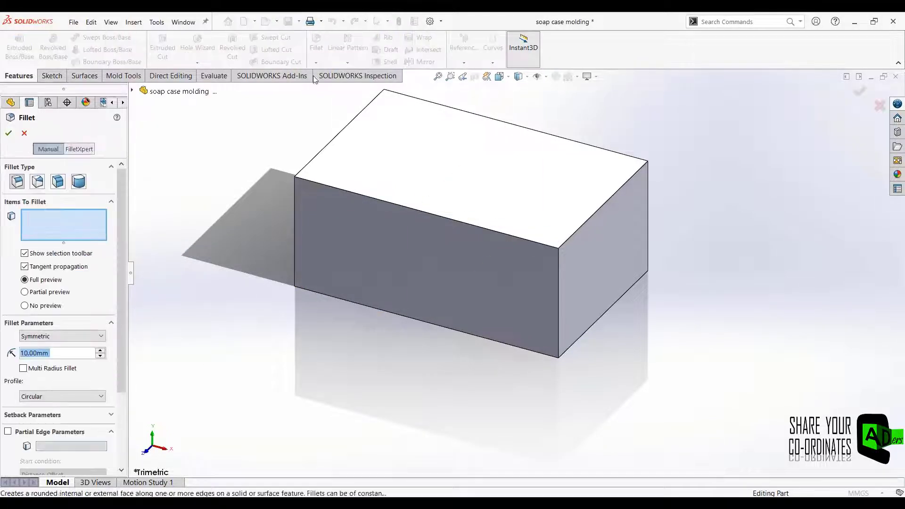
pyautogui.click(558, 283)
pyautogui.moveTo(299, 240); pyautogui.dragTo(447, 290, button='middle')
pyautogui.click(376, 256)
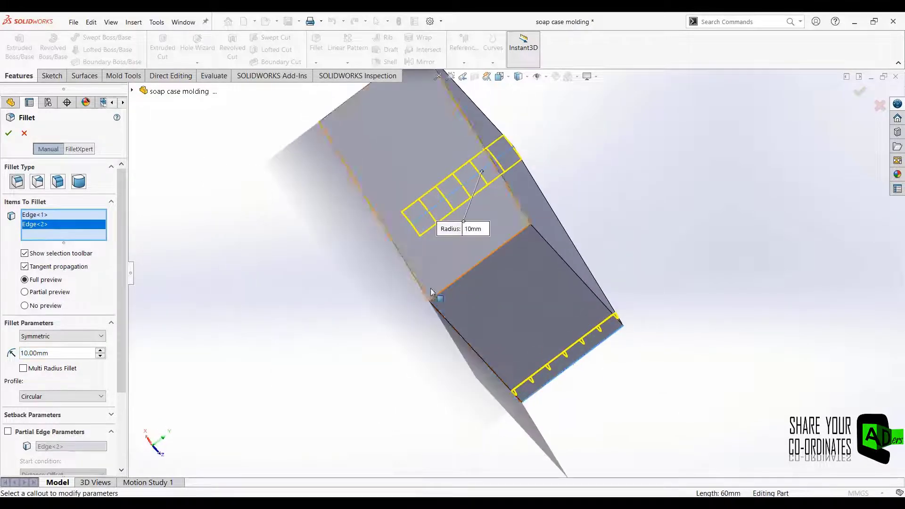
pyautogui.click(448, 290)
pyautogui.click(459, 295)
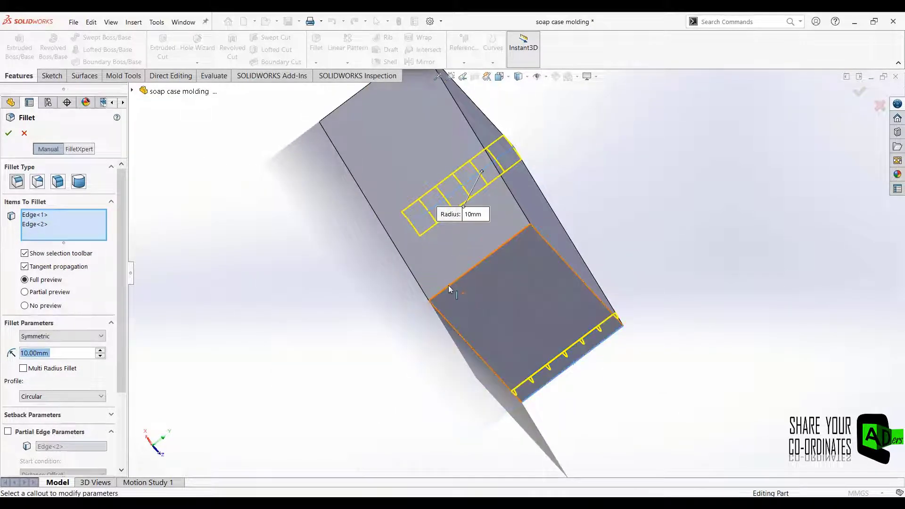
pyautogui.click(449, 284)
pyautogui.moveTo(265, 234); pyautogui.dragTo(387, 217, button='middle')
pyautogui.click(386, 217)
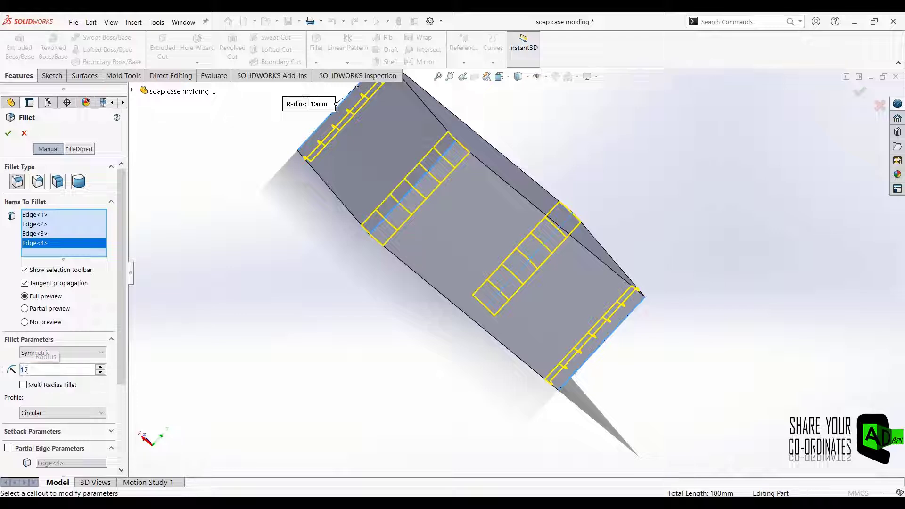
pyautogui.press('Return')
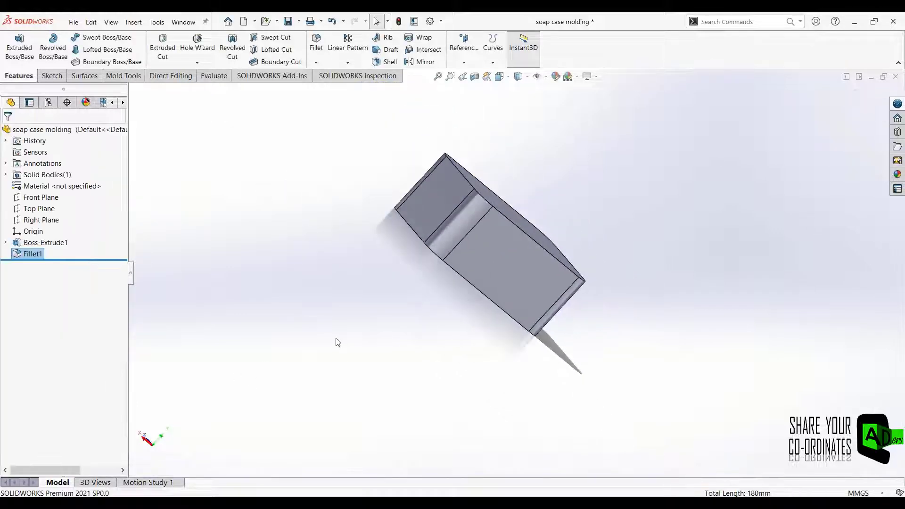
# On the block's top face, sketch a center rectangle about 100 by 53 mm, centred on the origin.
pyautogui.moveTo(338, 342); pyautogui.dragTo(441, 238, button='middle')
pyautogui.rightClick(441, 238)
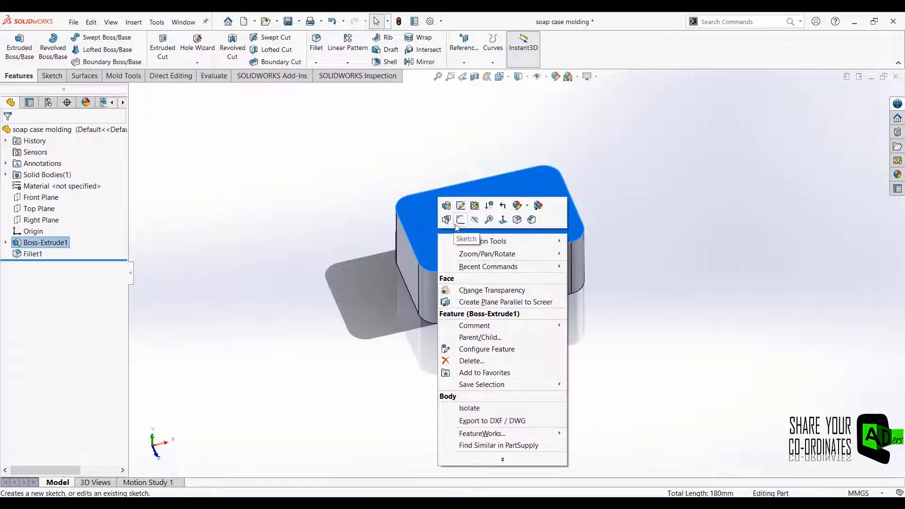
pyautogui.click(461, 220)
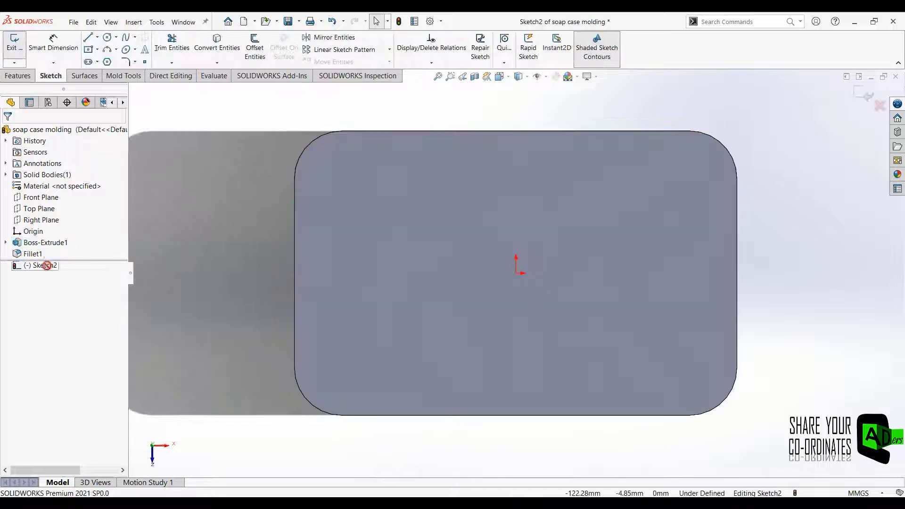
pyautogui.click(88, 50)
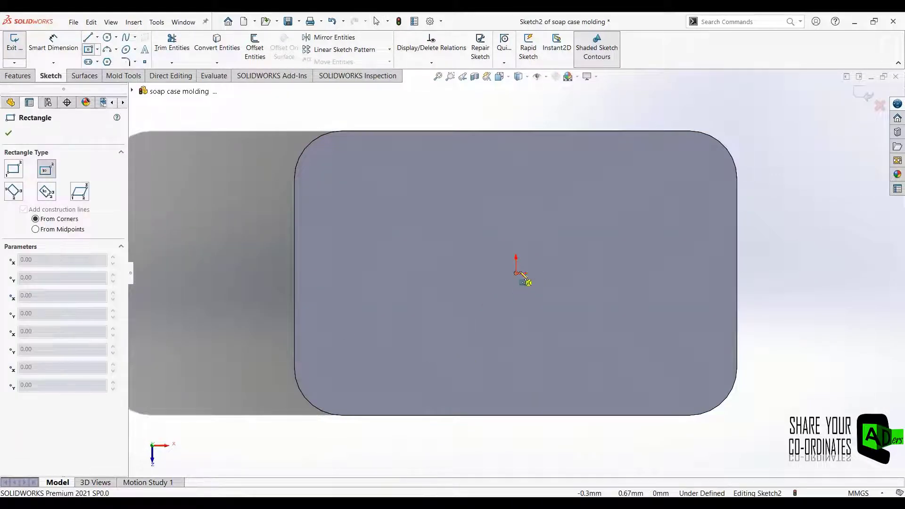
pyautogui.click(517, 273)
pyautogui.click(674, 190)
pyautogui.press('Escape')
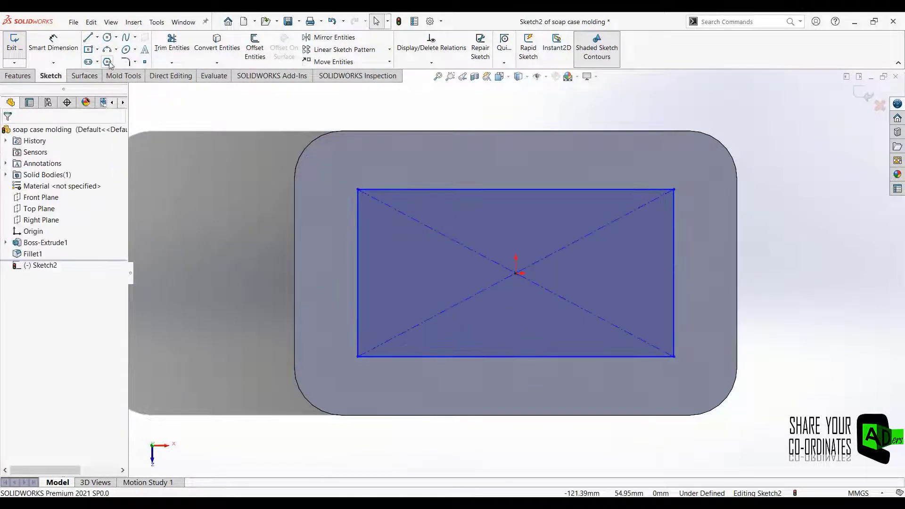
# Round all four corners of the sketched rectangle with 10 mm sketch fillets.
pyautogui.click(125, 62)
pyautogui.click(358, 232)
pyautogui.click(418, 189)
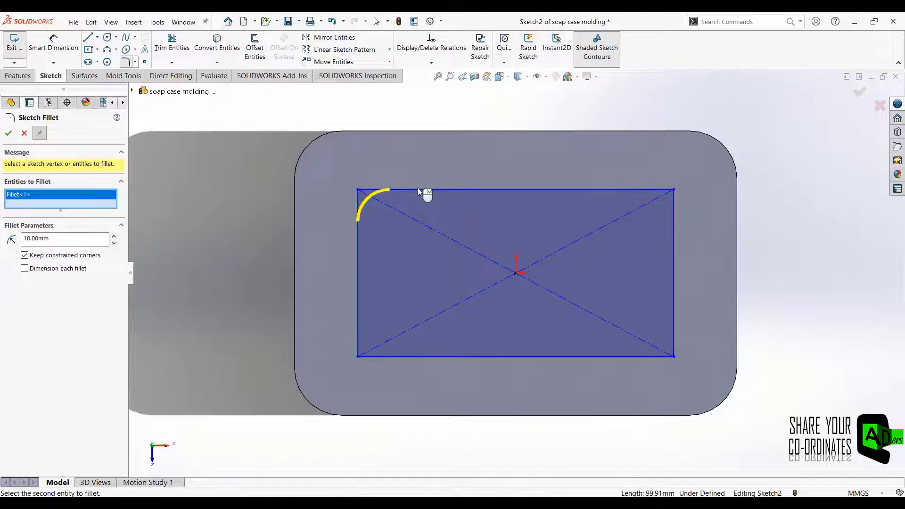
pyautogui.click(675, 257)
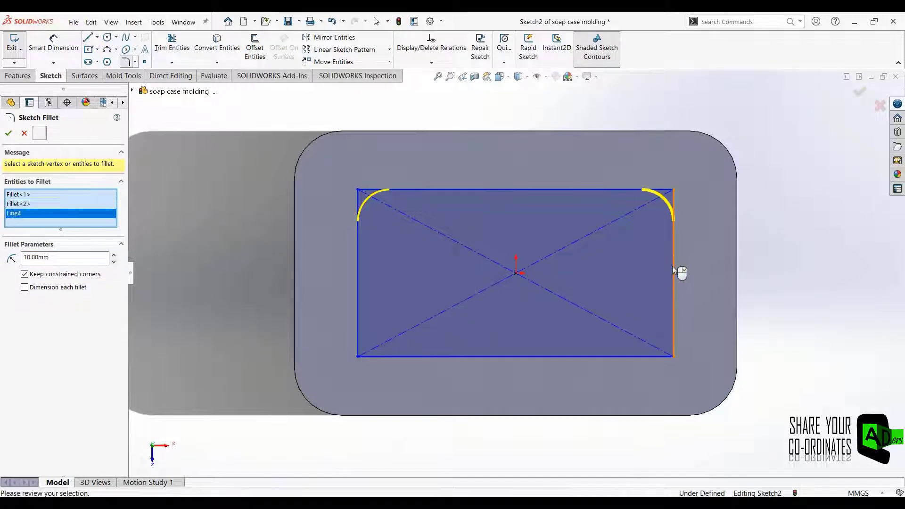
pyautogui.click(613, 361)
pyautogui.click(359, 313)
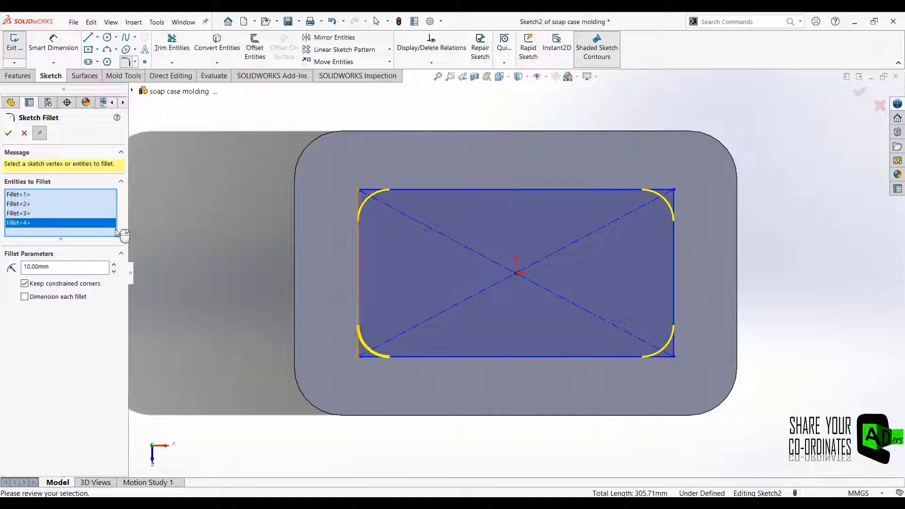
pyautogui.press('Return')
pyautogui.scroll(2, 279, 344)
pyautogui.press('Escape')
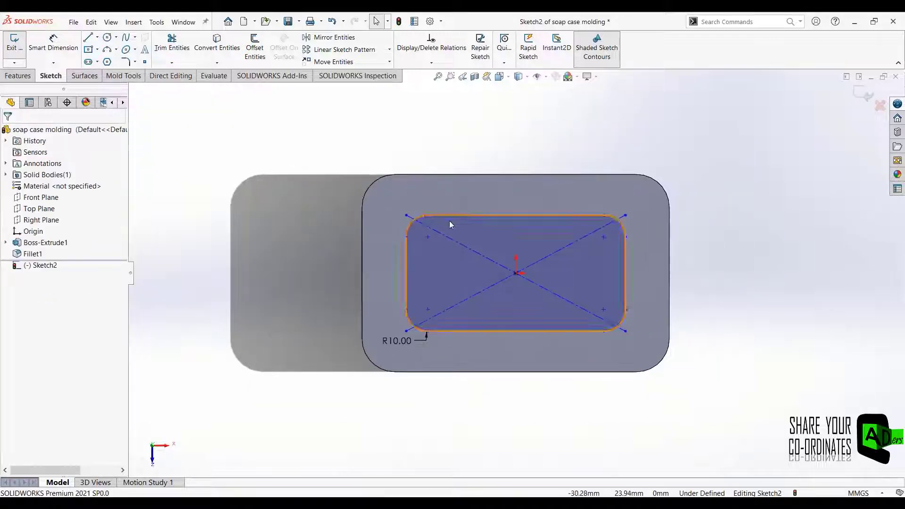
# Dimension the rounded rectangle between its virtual corner points to 130 mm wide and 80 mm high.
pyautogui.scroll(-2, 197, 349)
pyautogui.press('d')
pyautogui.click(394, 219)
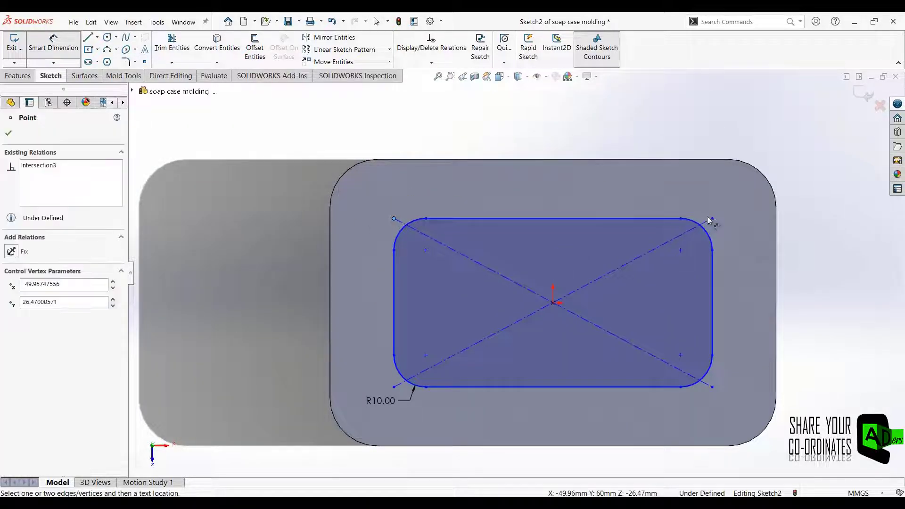
pyautogui.click(712, 219)
pyautogui.click(552, 124)
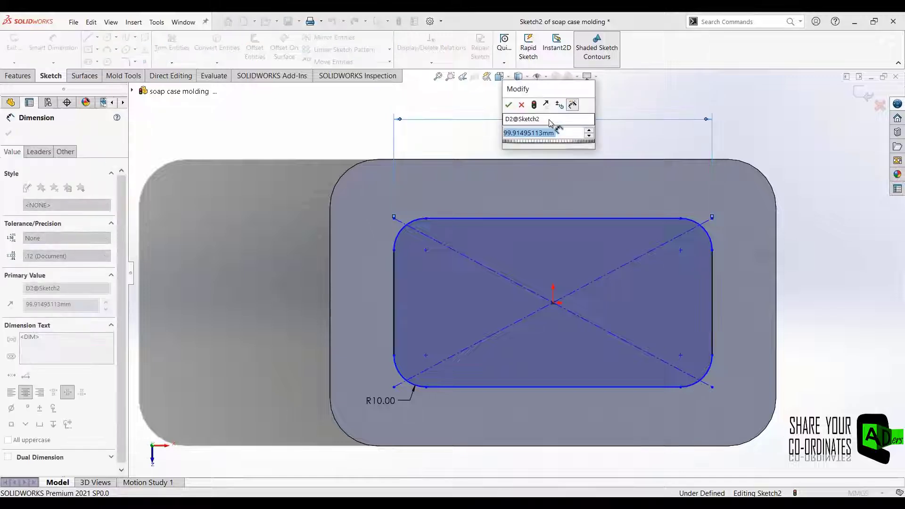
pyautogui.write('130')
pyautogui.press('Return')
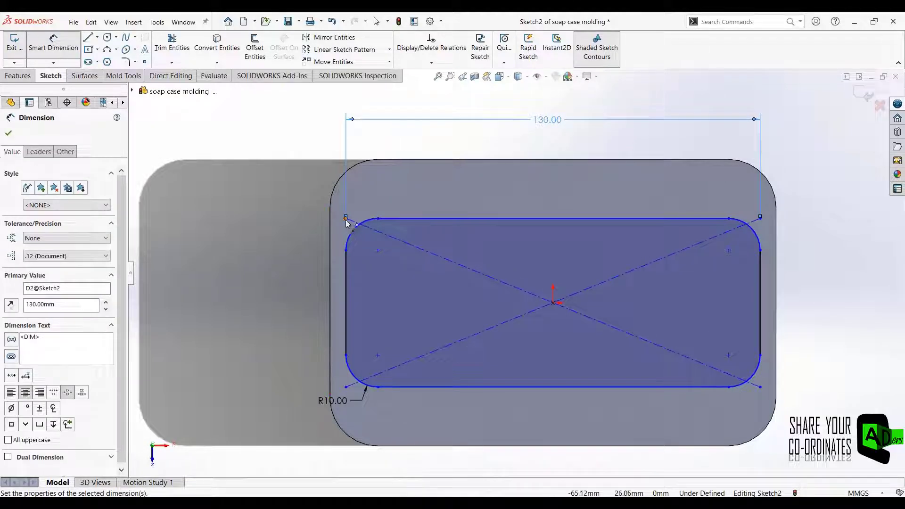
pyautogui.click(346, 219)
pyautogui.click(346, 388)
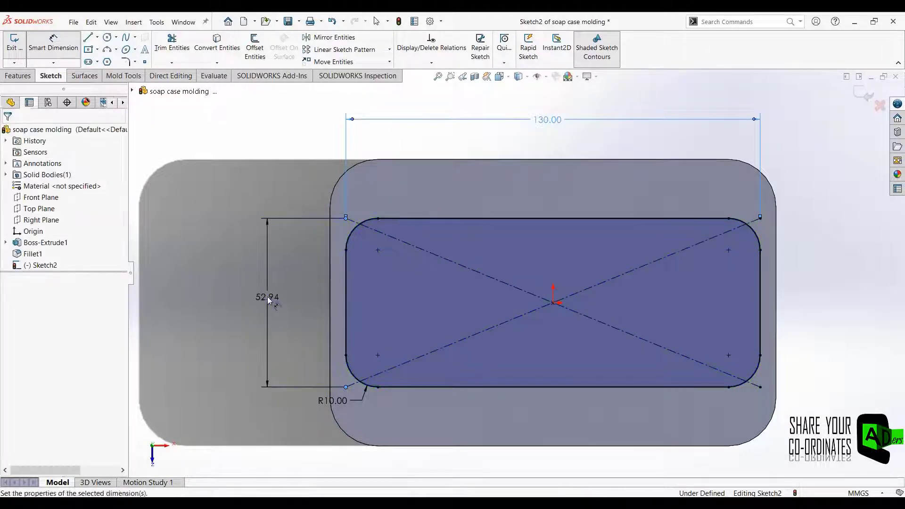
pyautogui.click(268, 299)
pyautogui.press('Return')
pyautogui.press('f')
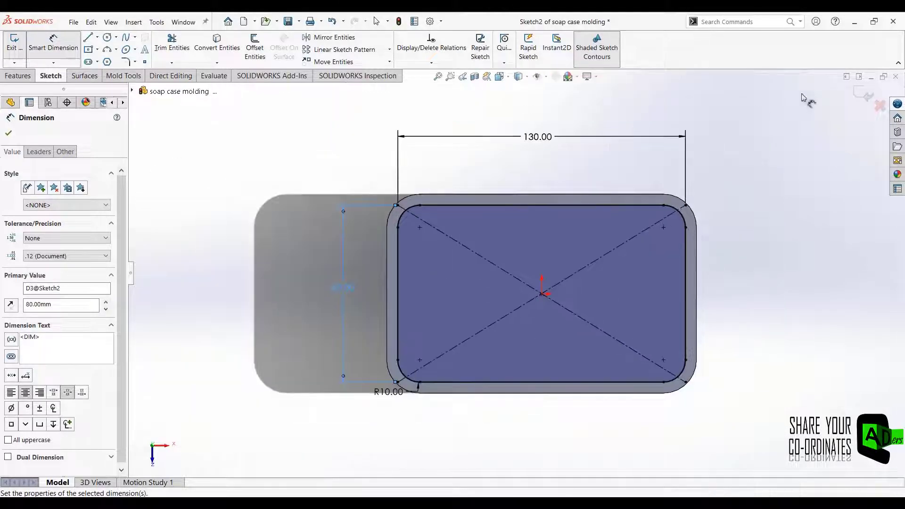
pyautogui.click(9, 133)
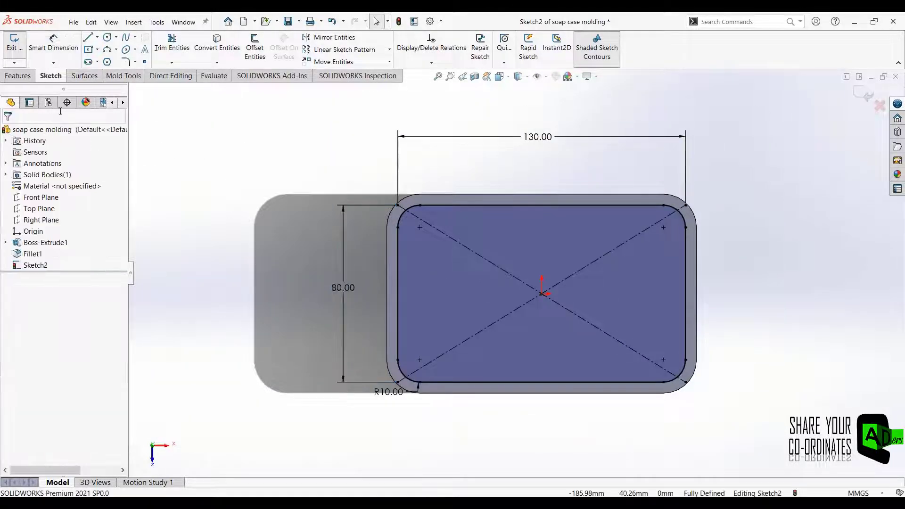
# Cut the rounded rectangle 25 mm deep into the block as a blind pocket.
pyautogui.click(18, 76)
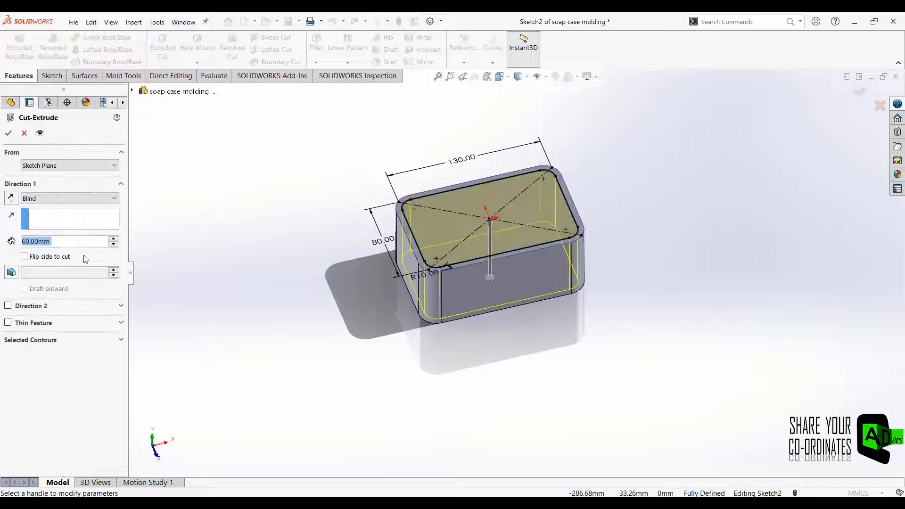
pyautogui.write('25')
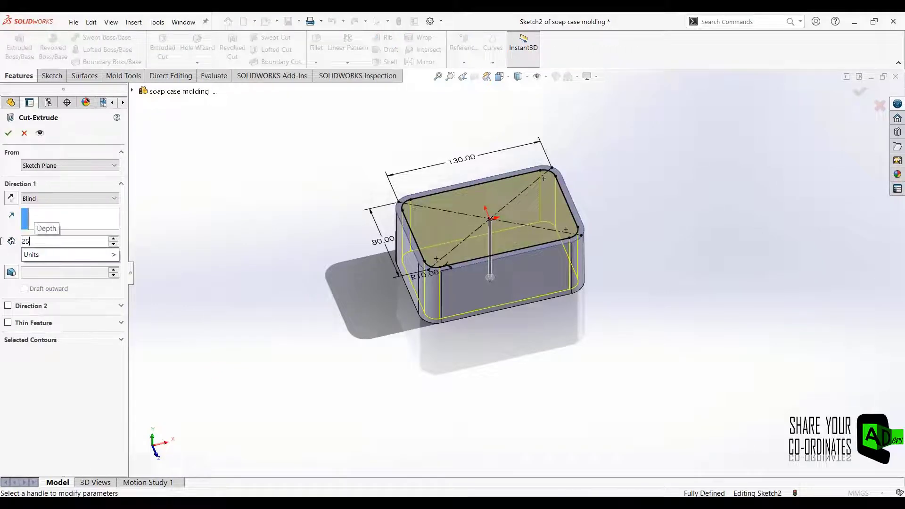
pyautogui.press('Return')
pyautogui.click(8, 134)
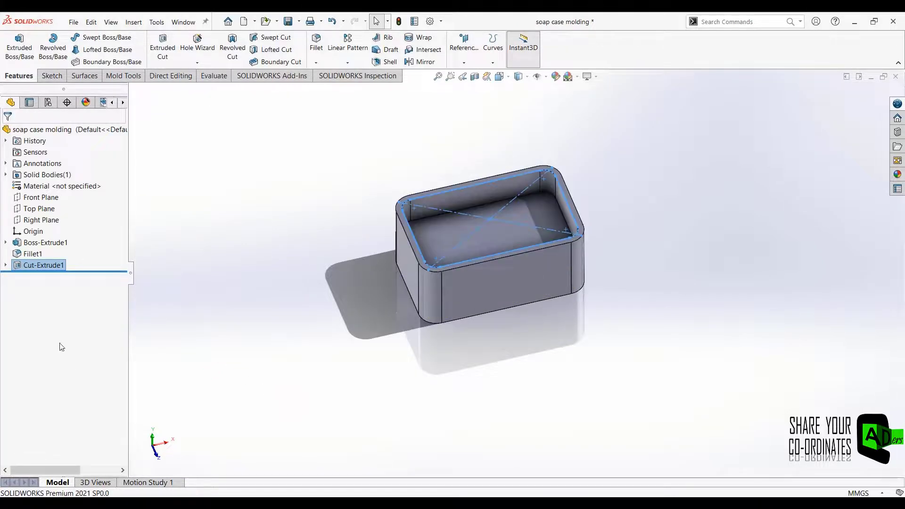
pyautogui.scroll(-2, 371, 236)
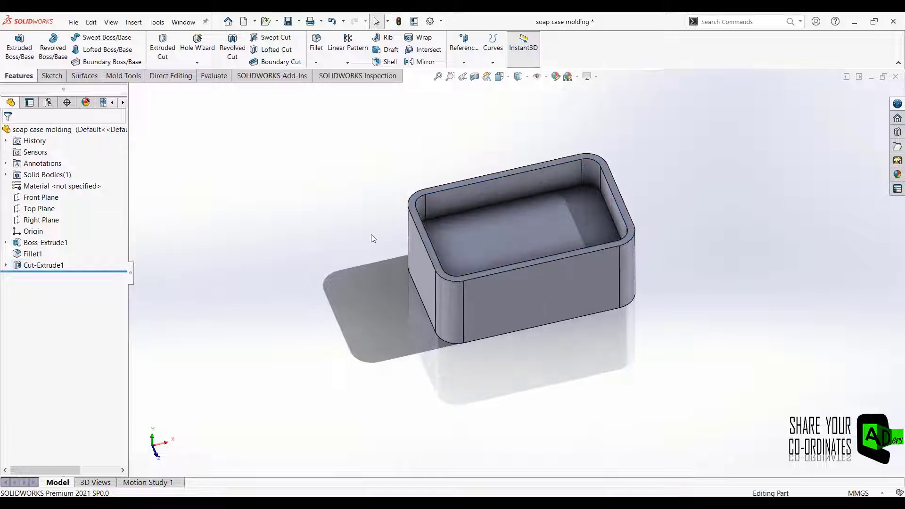
# Fillet the inner edge loop around the pocket floor with a 5 mm radius.
pyautogui.click(317, 42)
pyautogui.scroll(-2, 492, 217)
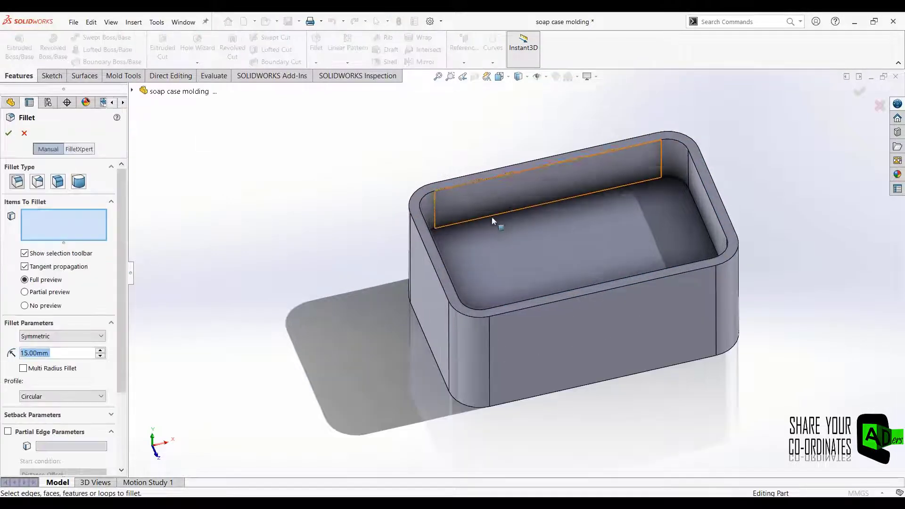
pyautogui.click(470, 219)
pyautogui.click(470, 220)
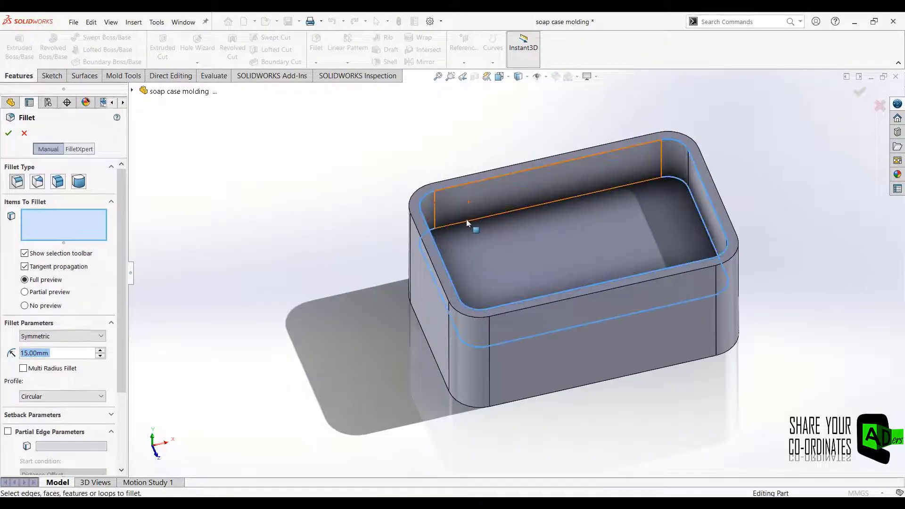
pyautogui.click(465, 221)
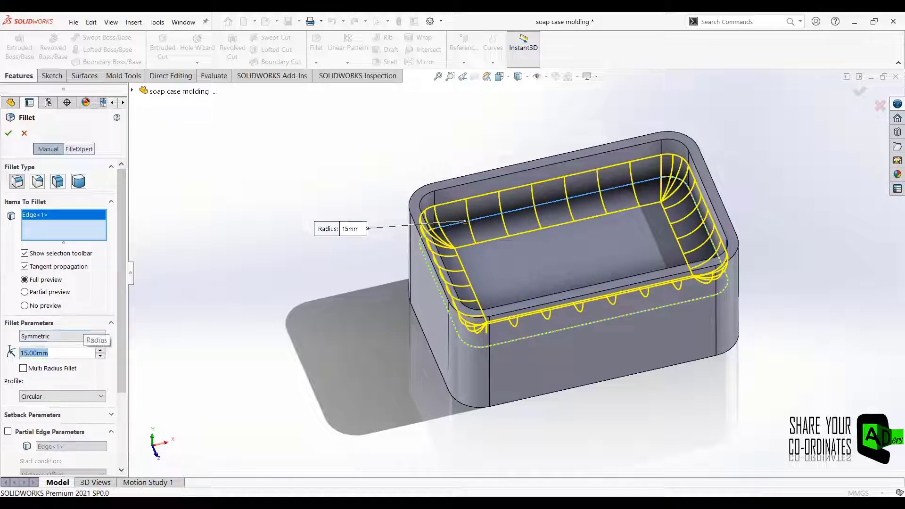
pyautogui.write('5')
pyautogui.press('Return')
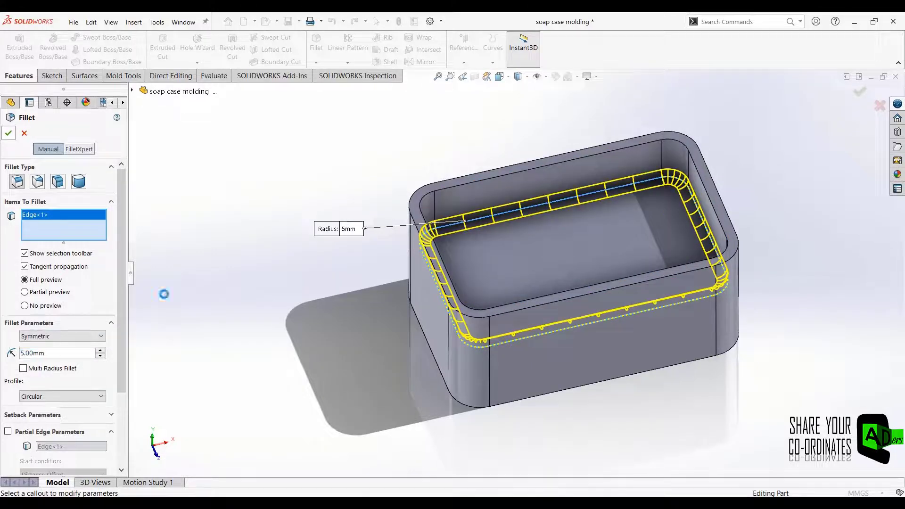
pyautogui.click(8, 133)
# Fillet the outer and inner edges of the case's top rim with a 2 mm radius.
pyautogui.scroll(3, 514, 283)
pyautogui.scroll(-2, 608, 310)
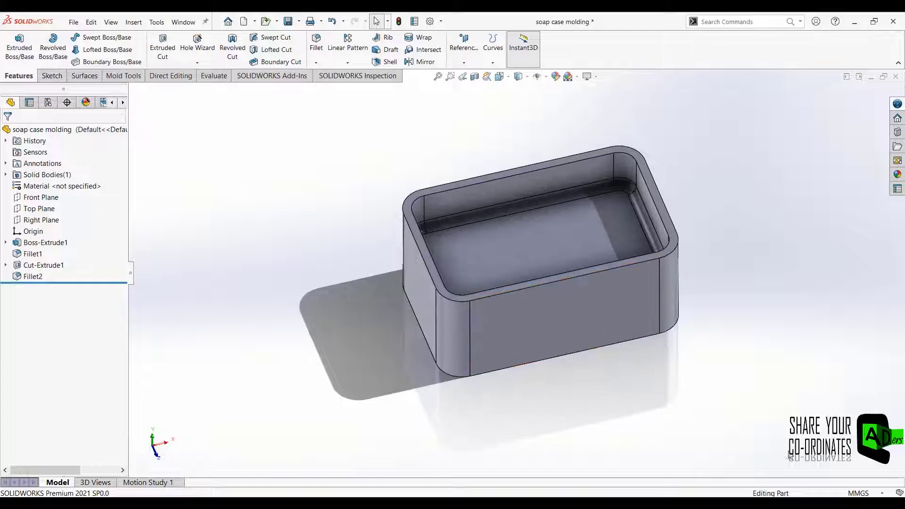
pyautogui.click(316, 44)
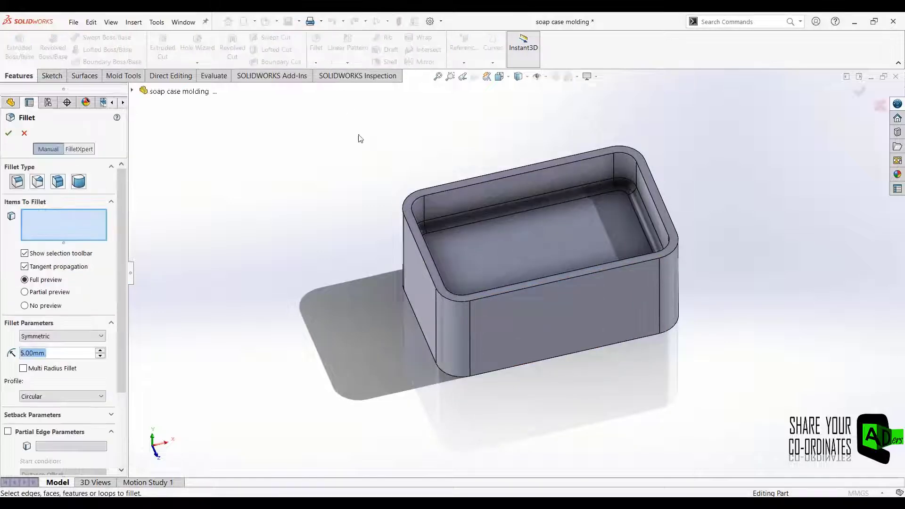
pyautogui.scroll(-3, 496, 285)
pyautogui.click(470, 317)
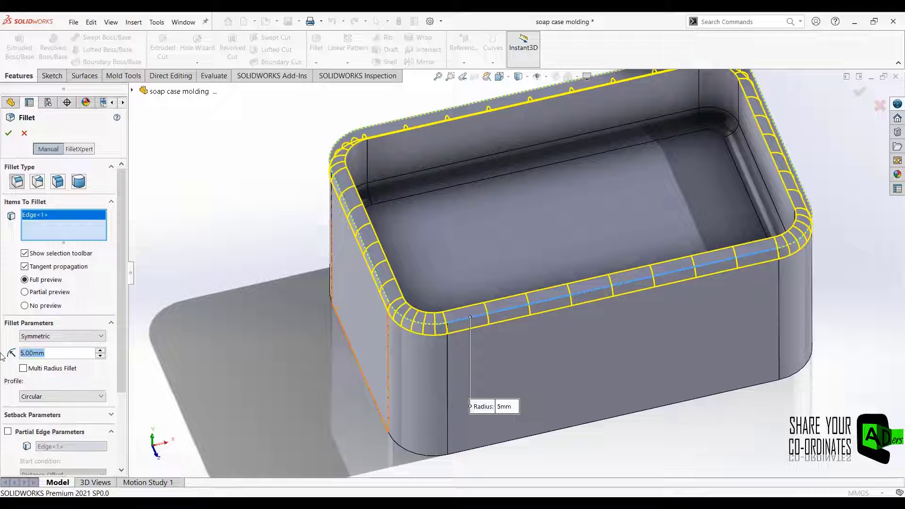
pyautogui.write('2')
pyautogui.press('Return')
pyautogui.click(384, 253)
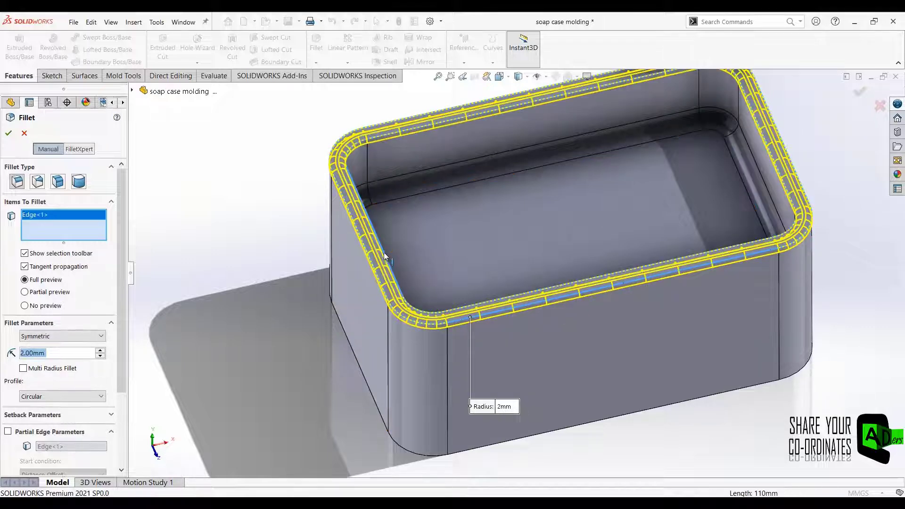
pyautogui.click(202, 335)
# On the Front Plane, sketch a circle about 16 mm in diameter, centred about 33 mm above the origin.
pyautogui.scroll(2, 201, 335)
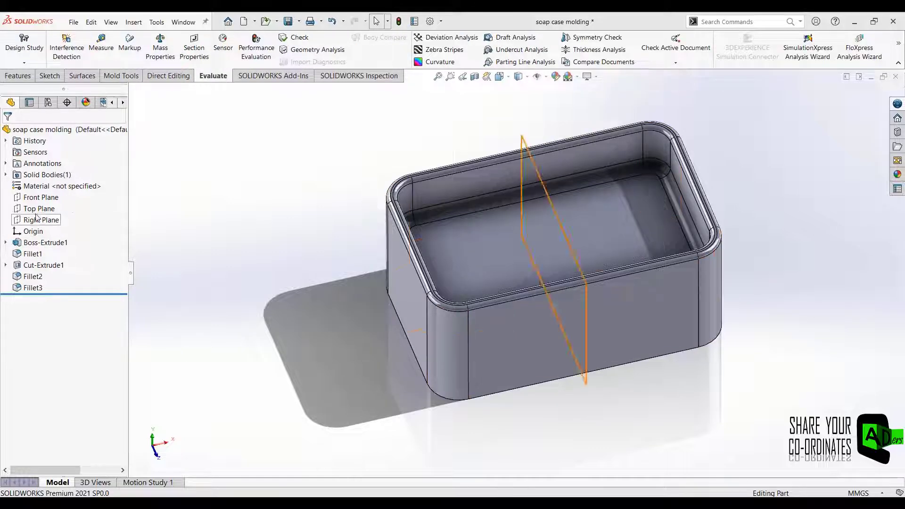
pyautogui.click(41, 197)
pyautogui.click(53, 183)
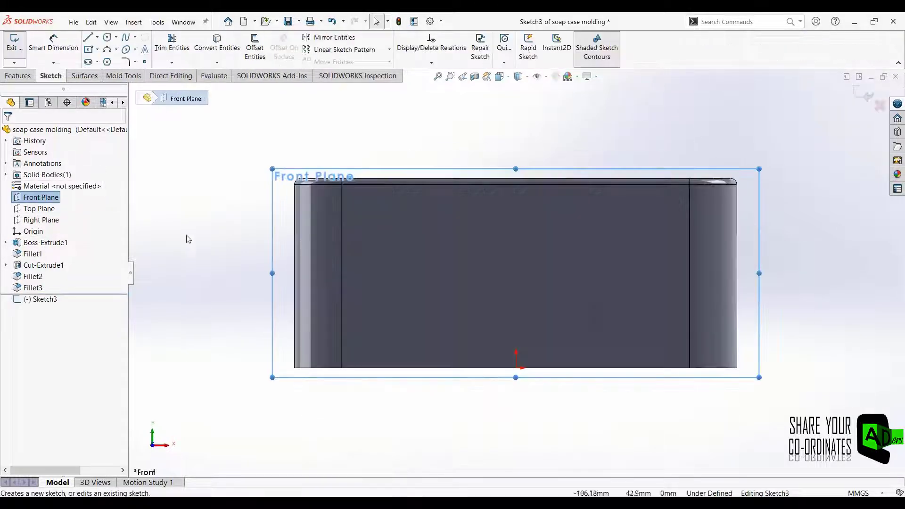
pyautogui.click(107, 37)
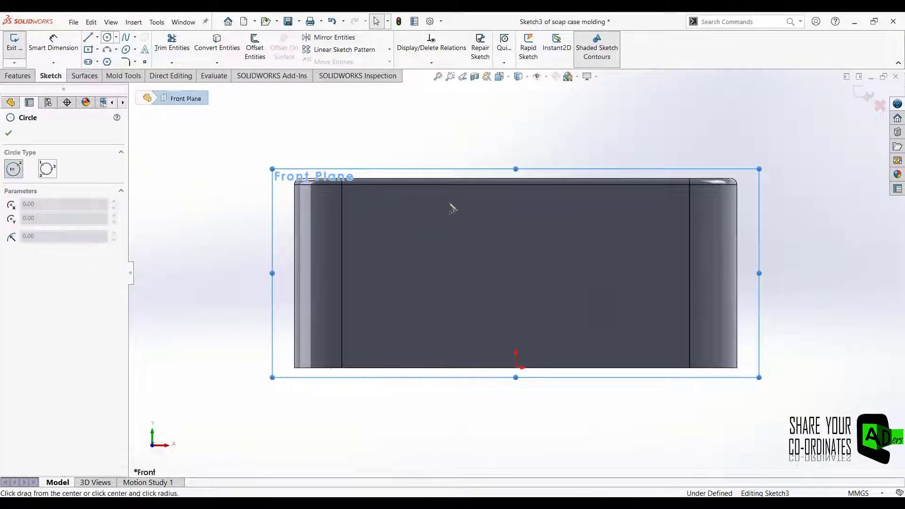
pyautogui.click(516, 263)
pyautogui.click(540, 274)
# Dimension the circle's diameter to 9.2 mm.
pyautogui.moveTo(405, 241); pyautogui.dragTo(406, 210, button='right')
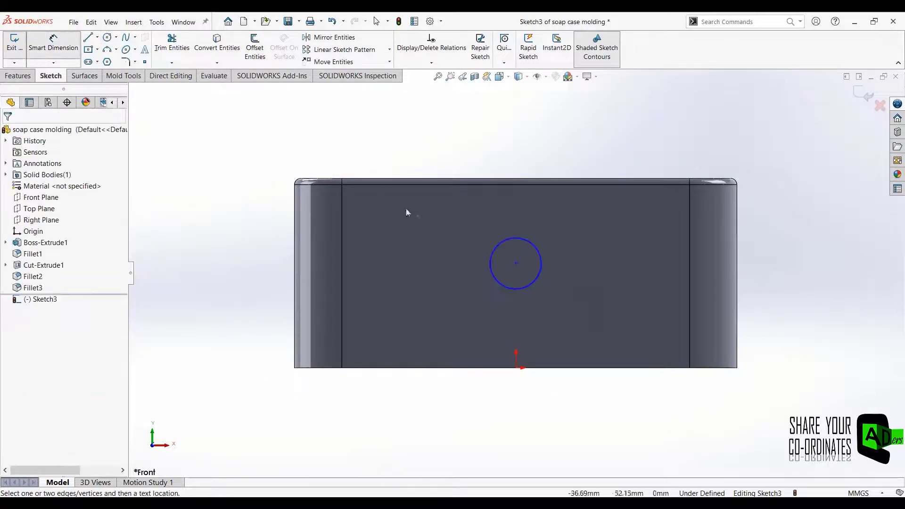
pyautogui.click(493, 260)
pyautogui.click(515, 147)
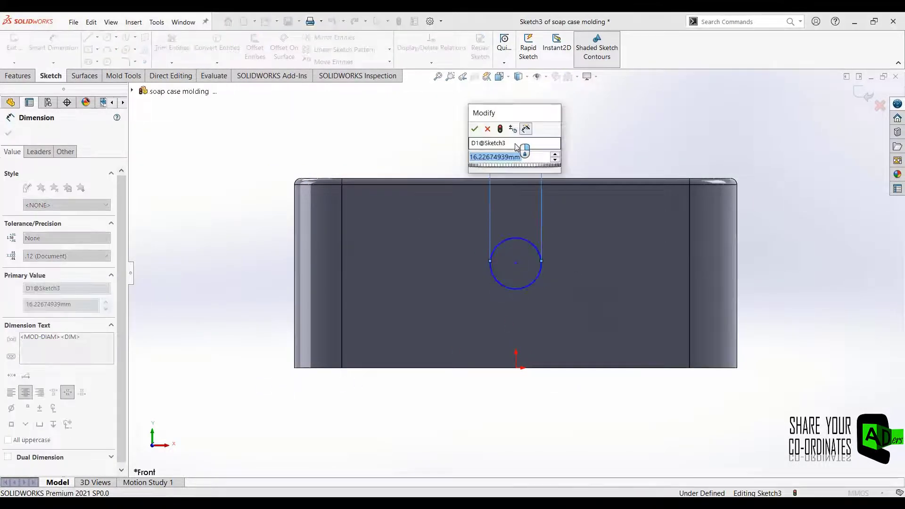
pyautogui.write('9.2')
pyautogui.press('Return')
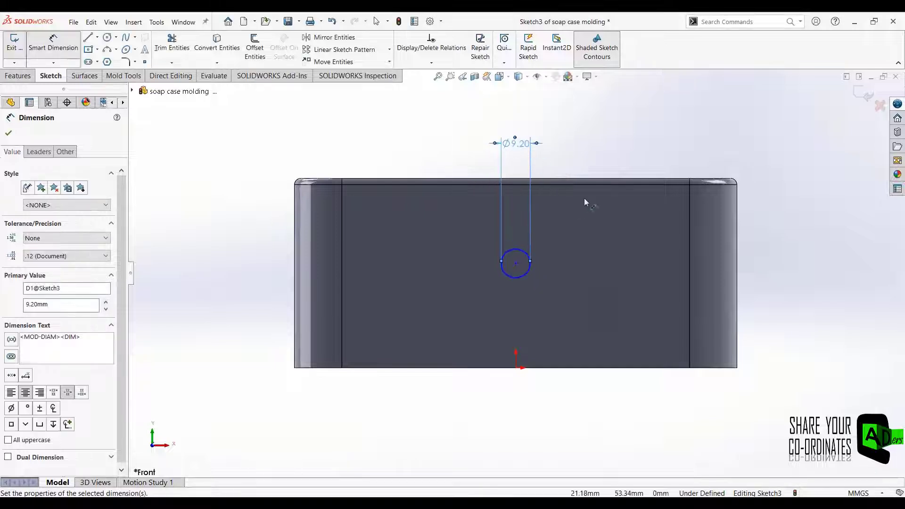
# Dimension the circle's centre 35 mm above the origin.
pyautogui.click(516, 263)
pyautogui.click(516, 367)
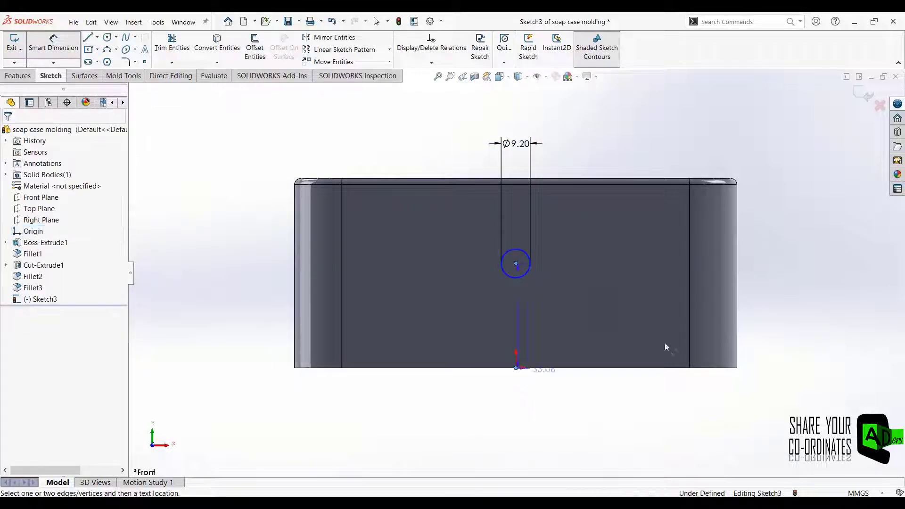
pyautogui.click(776, 312)
pyautogui.write('35')
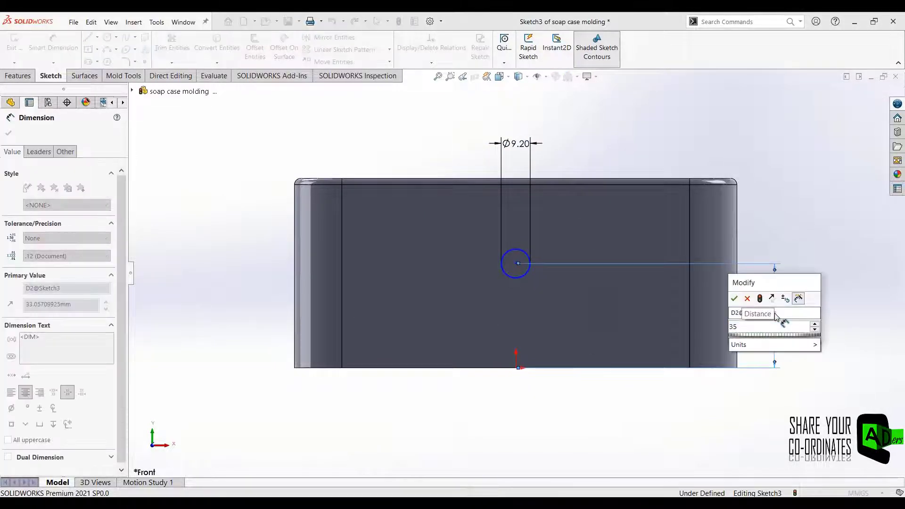
pyautogui.write('.5')
pyautogui.press('BackSpace')
pyautogui.press('BackSpace')
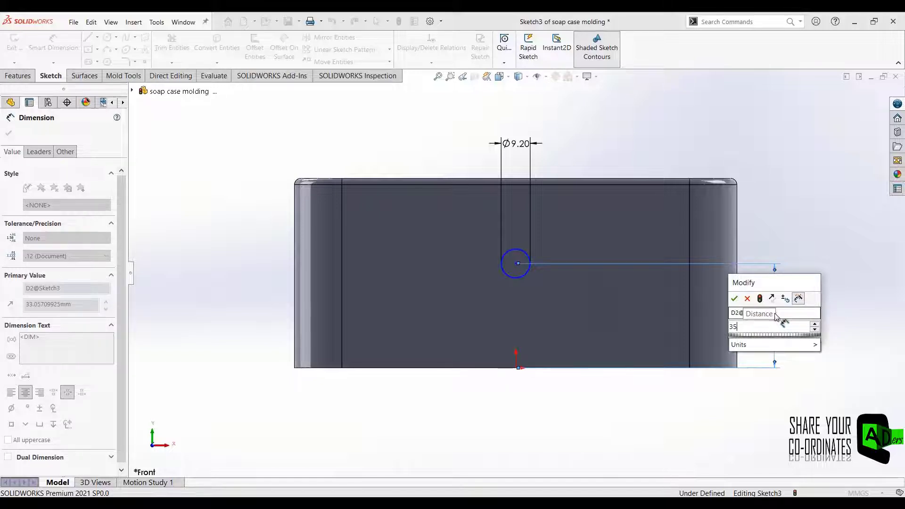
pyautogui.press('Return')
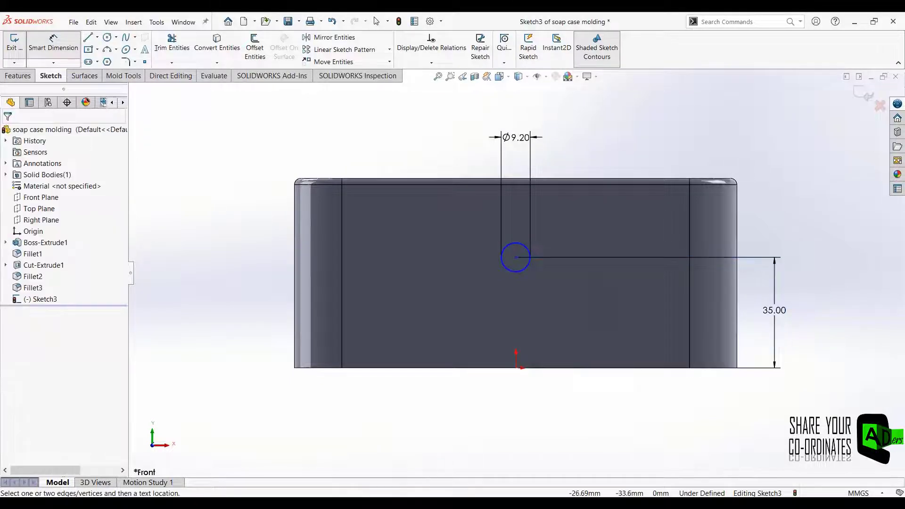
pyautogui.hotkey('ctrl', 'b')
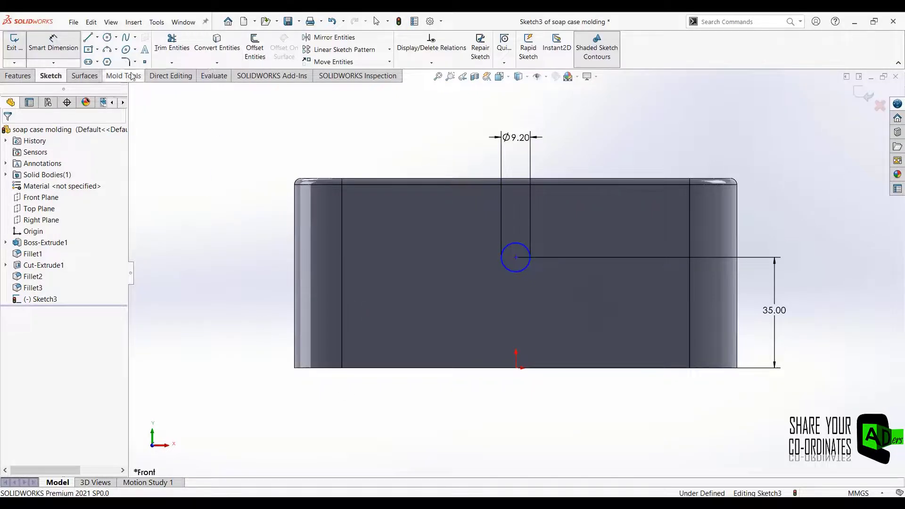
# Add a vertical relation between the circle's centre and the origin.
pyautogui.click(344, 50)
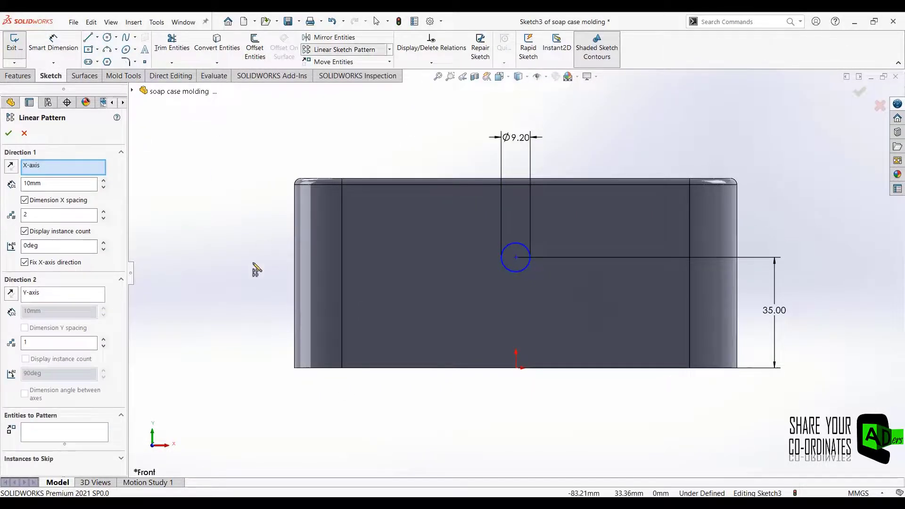
pyautogui.press('Escape')
pyautogui.click(516, 257)
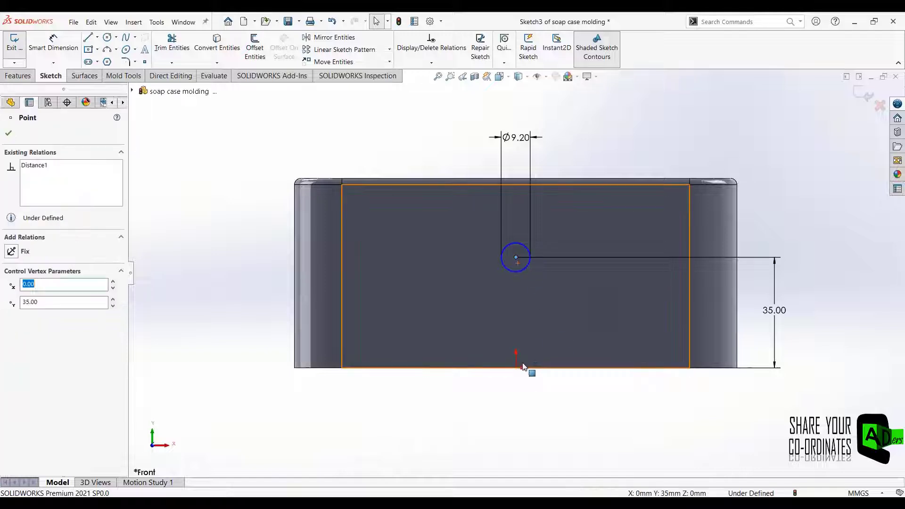
pyautogui.keyDown('ctrl'); pyautogui.click(516, 368); pyautogui.keyUp('ctrl')
pyautogui.click(560, 326)
pyautogui.click(496, 388)
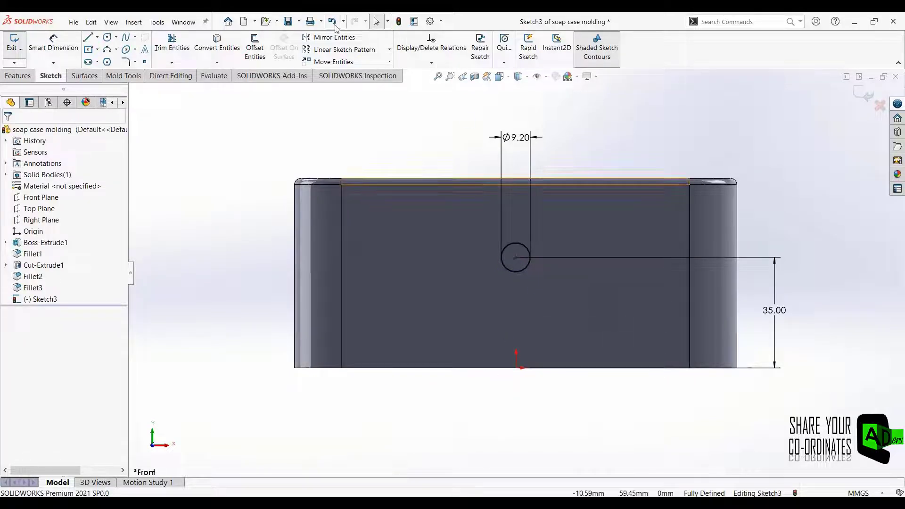
# Create a linear sketch pattern of the circle along the X-axis with 3 instances spaced 23.5 mm apart.
pyautogui.click(390, 51)
pyautogui.click(340, 62)
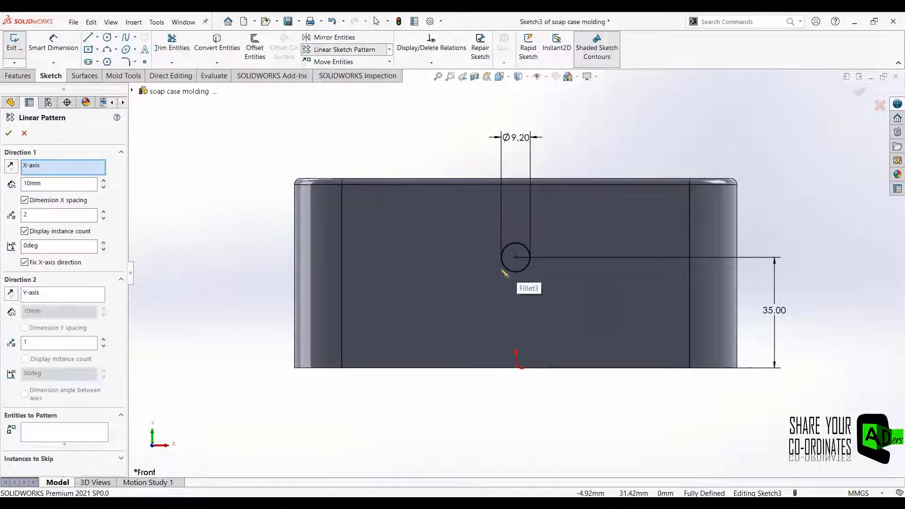
pyautogui.click(502, 268)
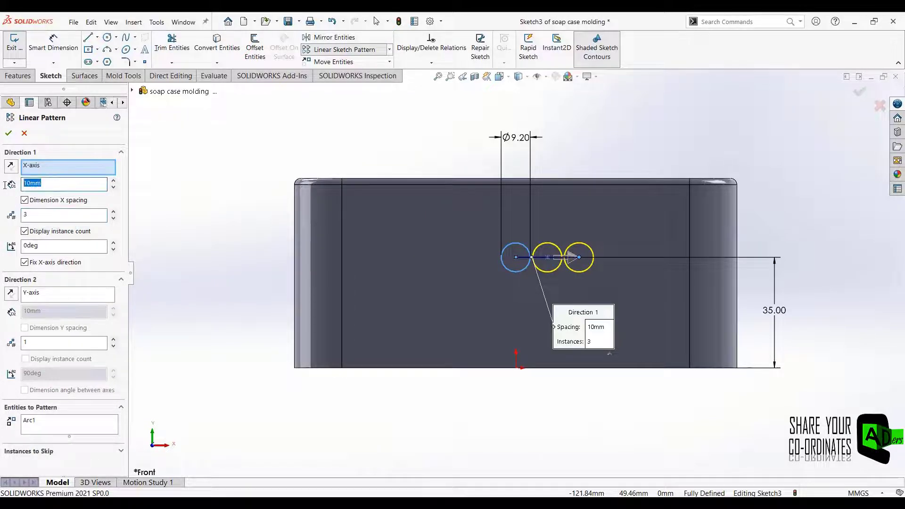
pyautogui.write('23.5')
pyautogui.click(8, 134)
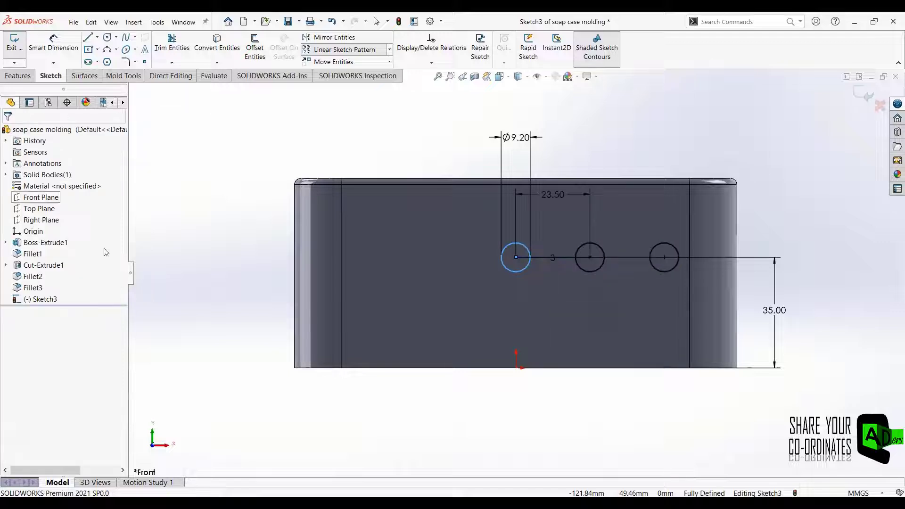
# Pattern the original circle in the reversed X direction with 3 instances spaced 23.5 mm apart.
pyautogui.click(316, 53)
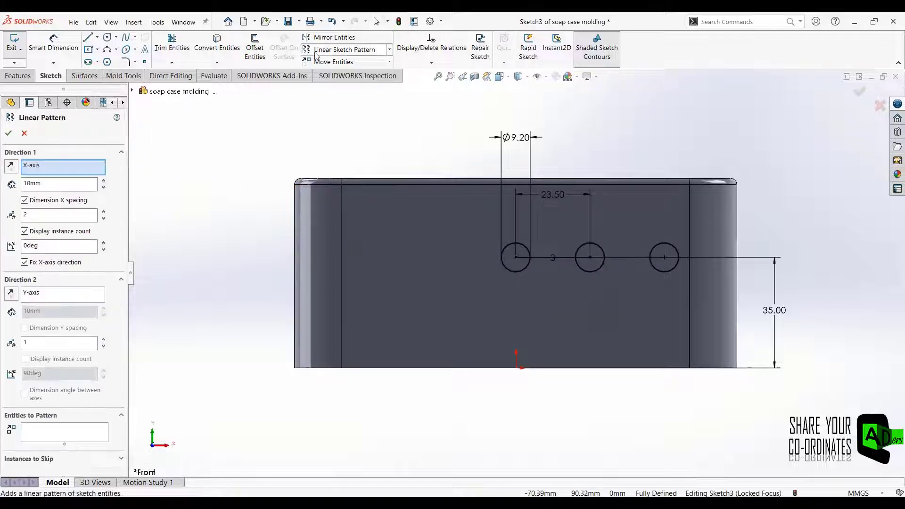
pyautogui.click(522, 272)
pyautogui.click(10, 166)
pyautogui.click(54, 187)
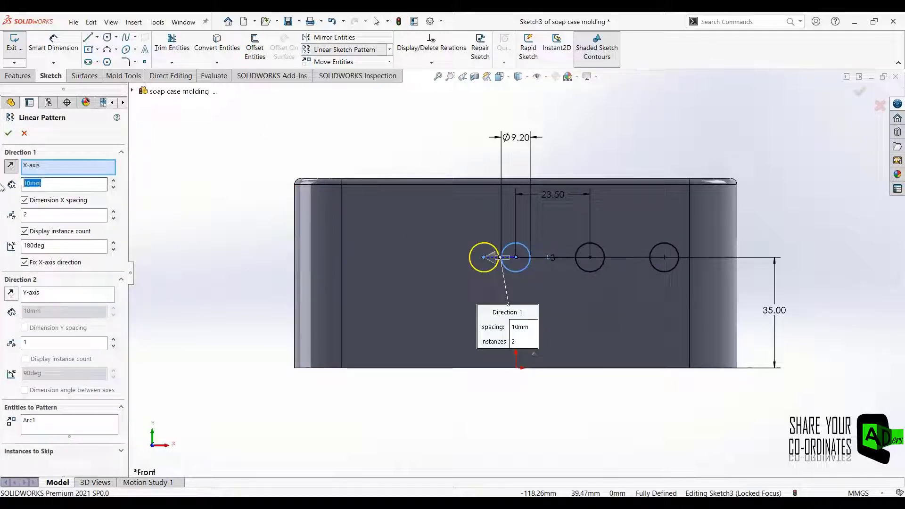
pyautogui.write('23.5')
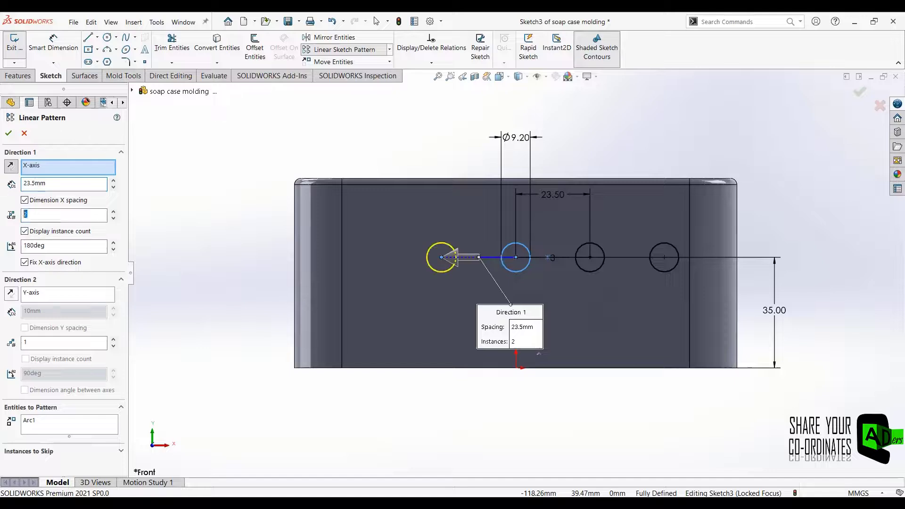
pyautogui.click(9, 134)
# Extrude the five circles 90 mm from the mid plane as merged bars across the pocket.
pyautogui.scroll(4, 176, 311)
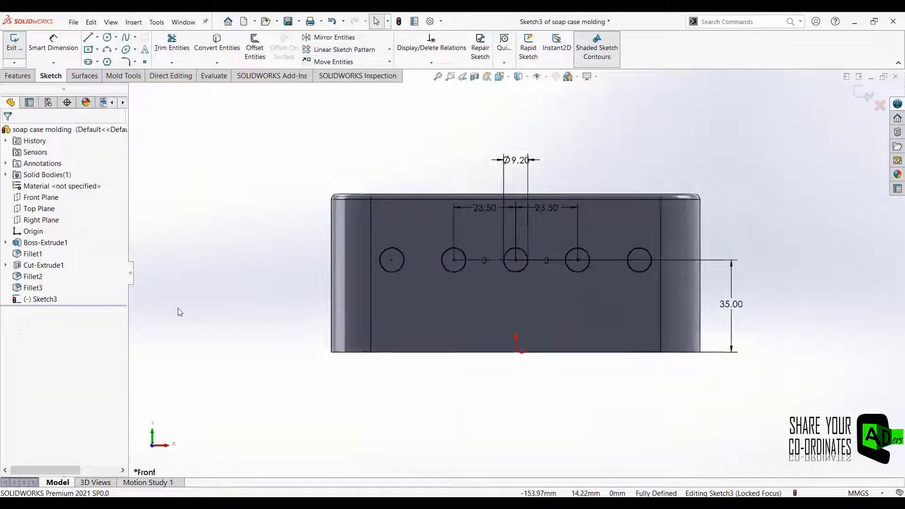
pyautogui.moveTo(215, 331)
pyautogui.mouseDown(button='middle')
pyautogui.moveTo(216, 348)
pyautogui.moveTo(249, 300)
pyautogui.moveTo(248, 373)
pyautogui.mouseUp(button='middle')
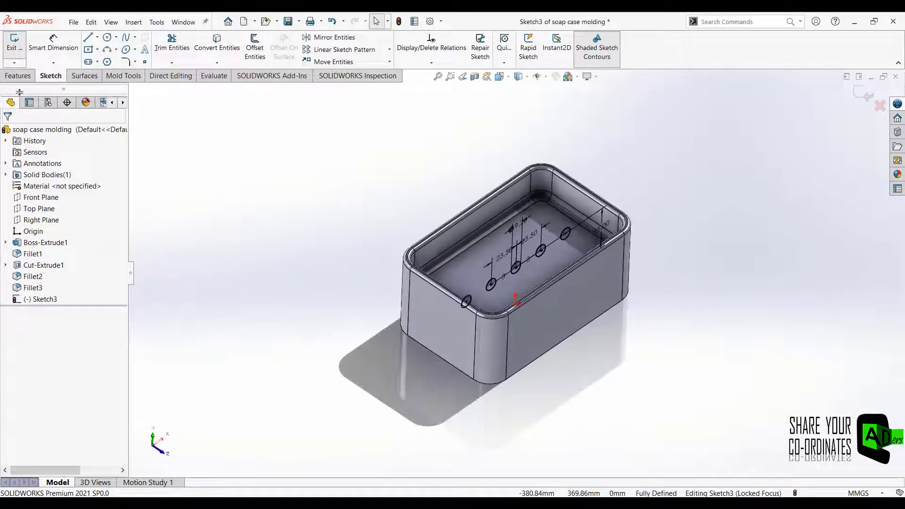
pyautogui.click(13, 77)
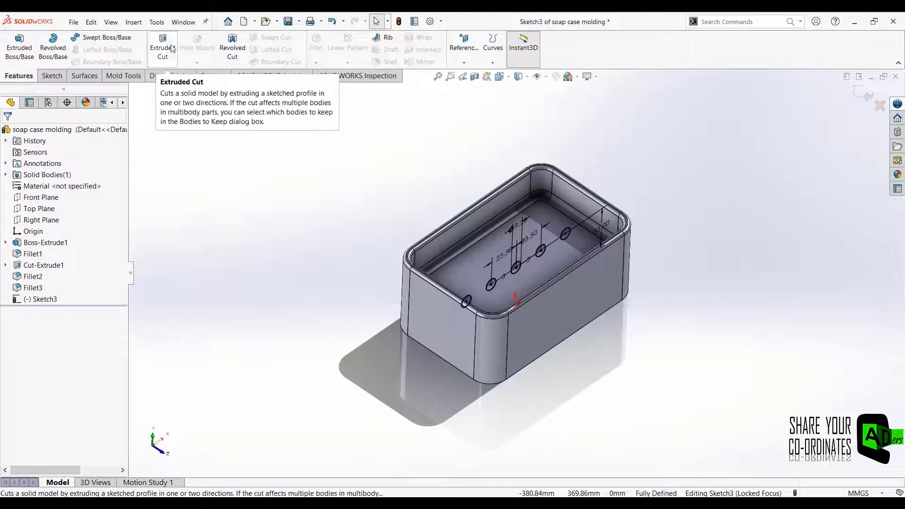
pyautogui.click(19, 47)
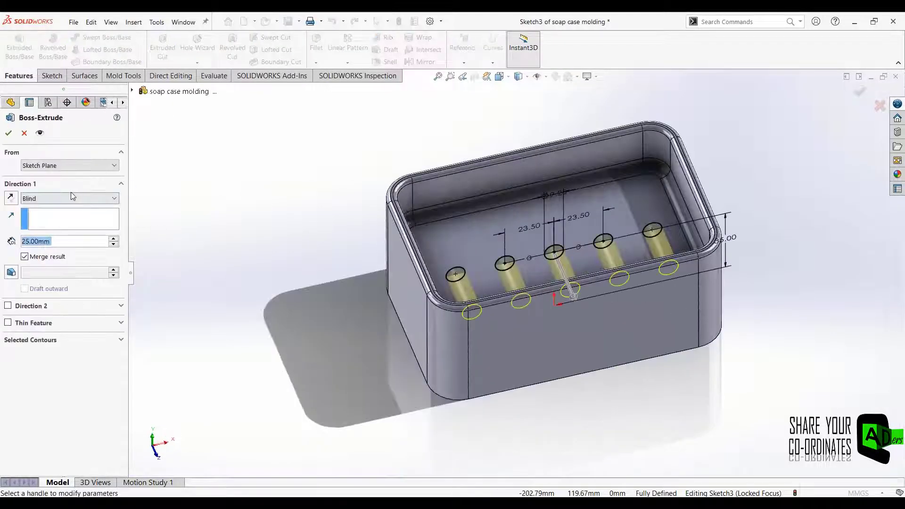
pyautogui.click(70, 198)
pyautogui.click(72, 253)
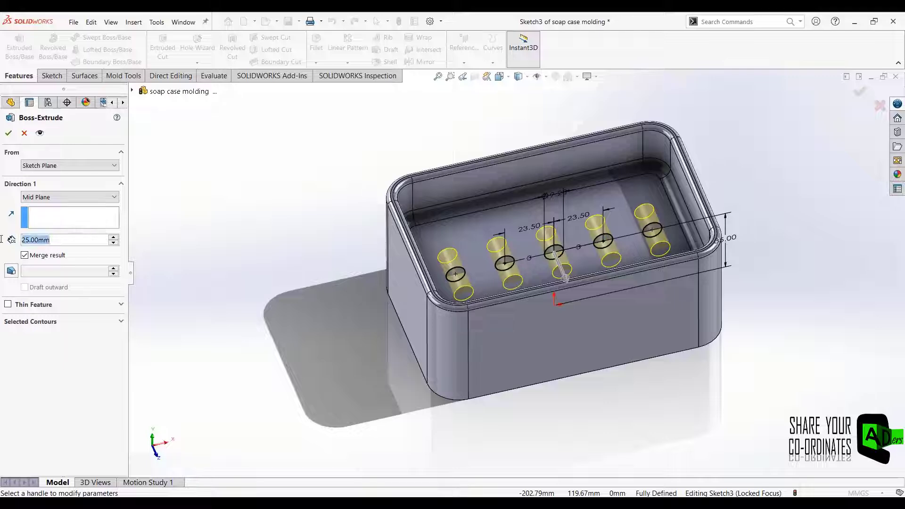
pyautogui.write('90')
pyautogui.press('Return')
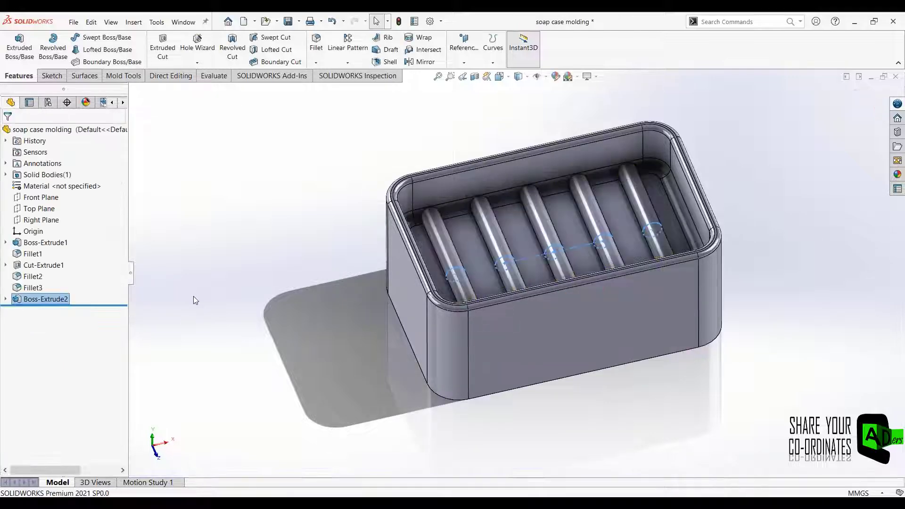
pyautogui.moveTo(265, 312); pyautogui.dragTo(303, 256, button='middle')
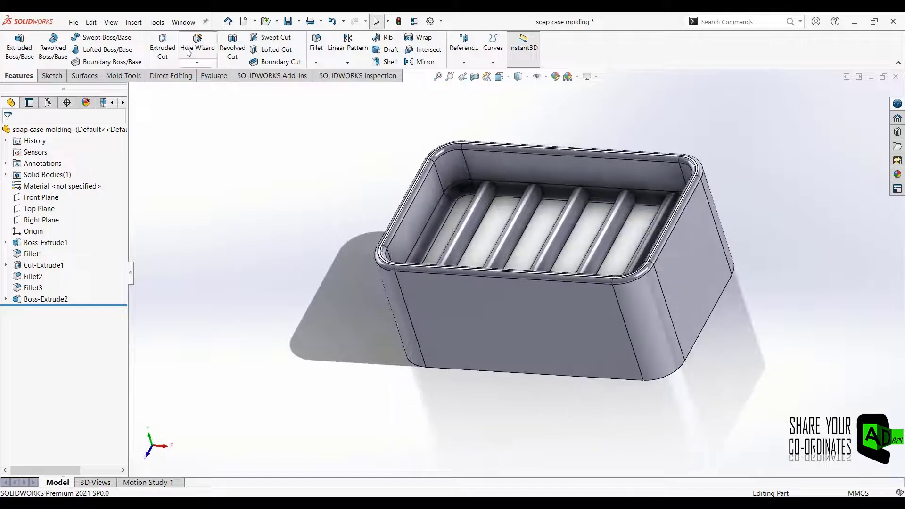
# Fillet the edges where the five round bars meet the pocket floor with a 2 mm radius.
pyautogui.click(316, 44)
pyautogui.scroll(-3, 464, 242)
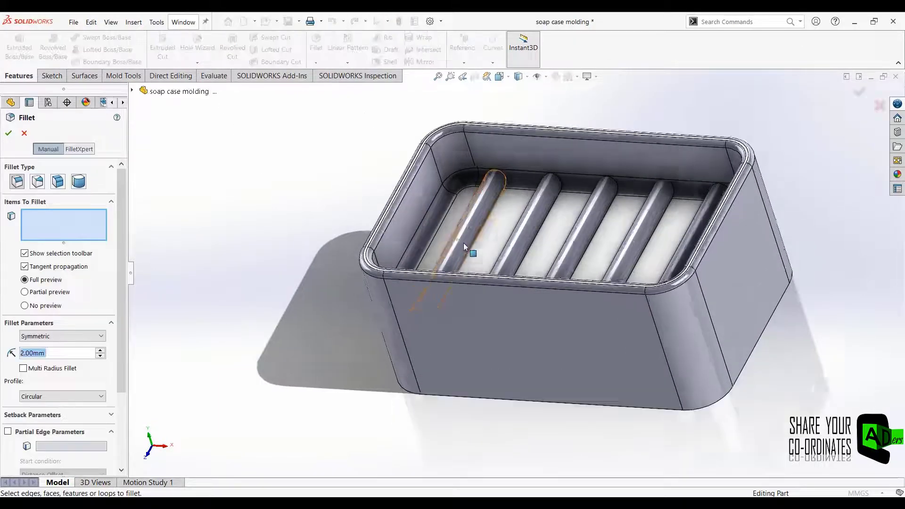
pyautogui.click(470, 261)
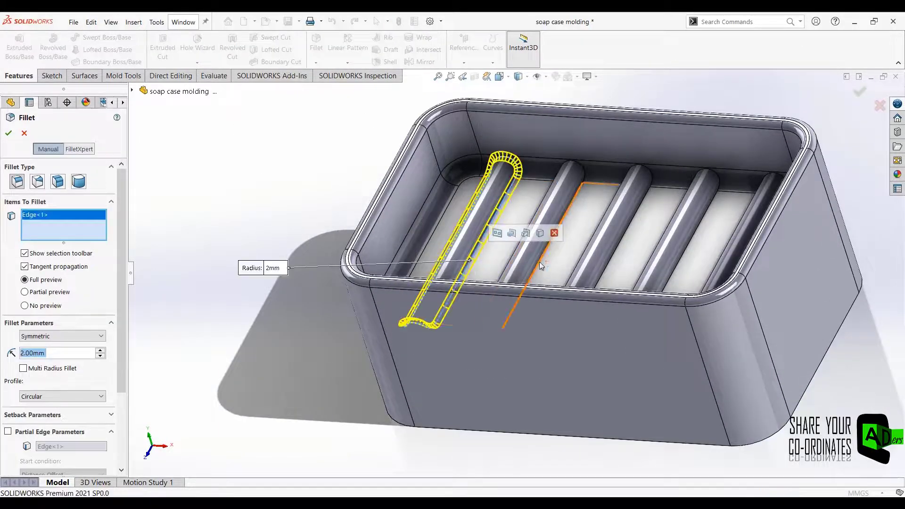
pyautogui.click(540, 262)
pyautogui.click(606, 269)
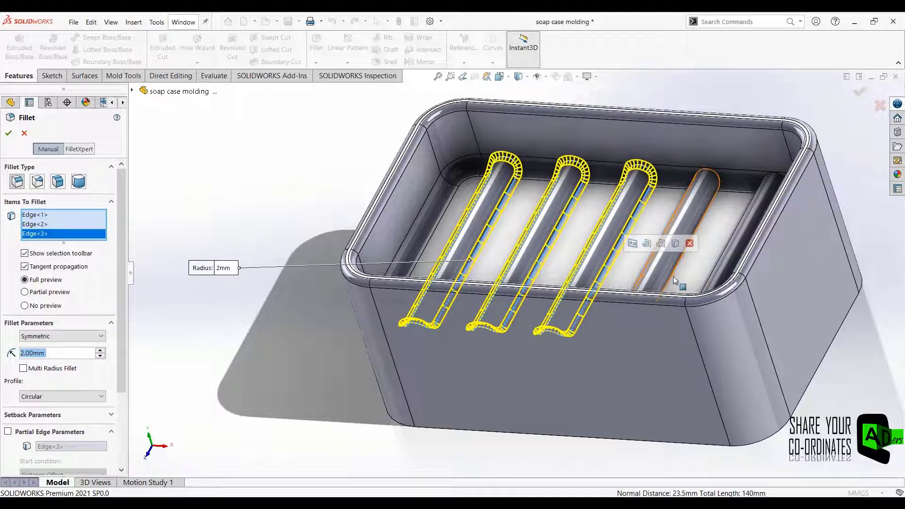
pyautogui.click(670, 278)
pyautogui.moveTo(669, 278); pyautogui.dragTo(720, 286, button='middle')
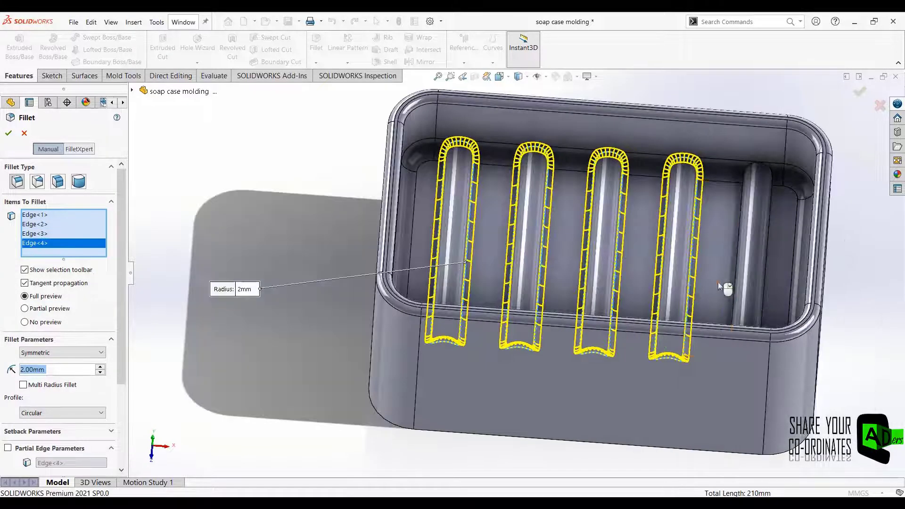
pyautogui.click(765, 288)
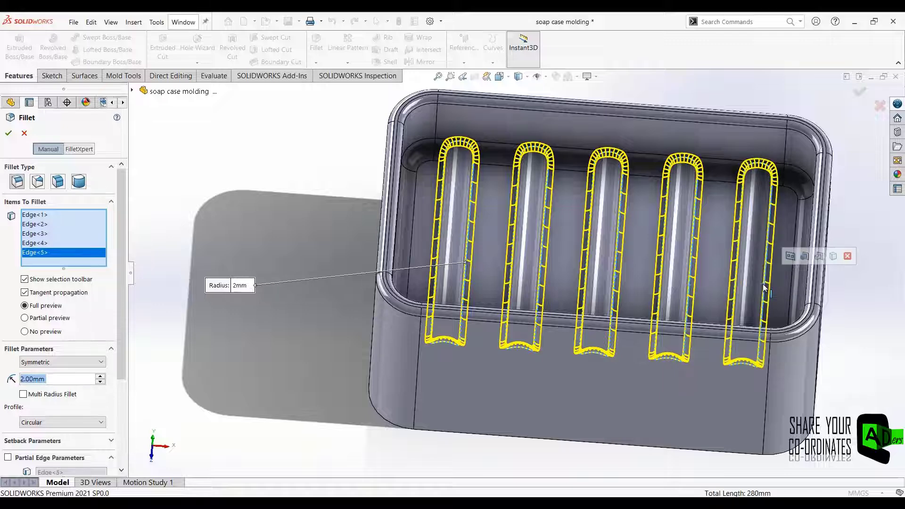
pyautogui.click(6, 134)
pyautogui.moveTo(237, 356); pyautogui.dragTo(271, 274, button='middle')
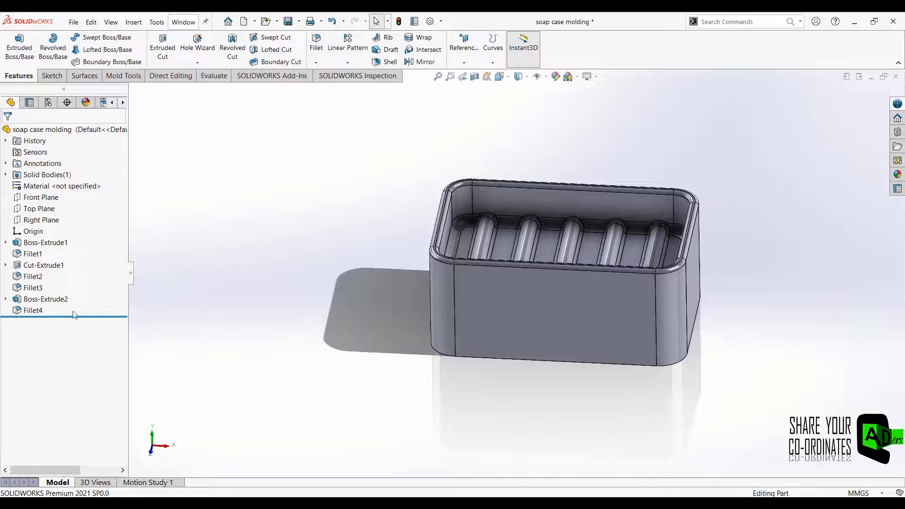
# Sketch a trapezoid on the Front Plane with a 110 mm base centred on the origin, a top about 66 mm long, and a height of about 31 mm.
pyautogui.click(37, 196)
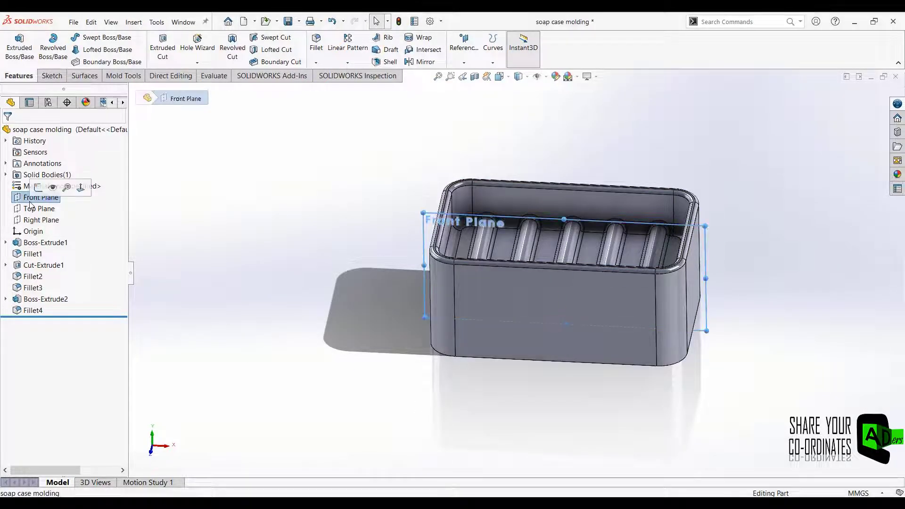
pyautogui.press('l')
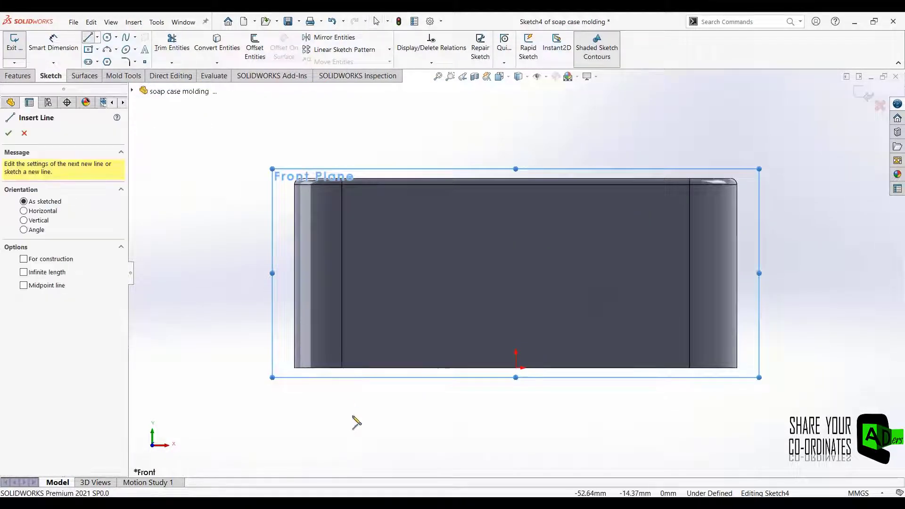
pyautogui.click(343, 369)
pyautogui.press('Escape')
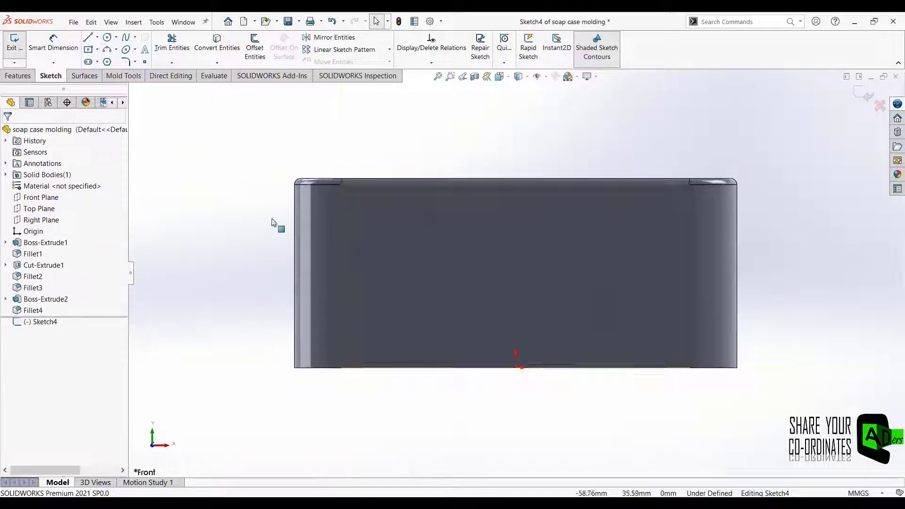
pyautogui.click(91, 40)
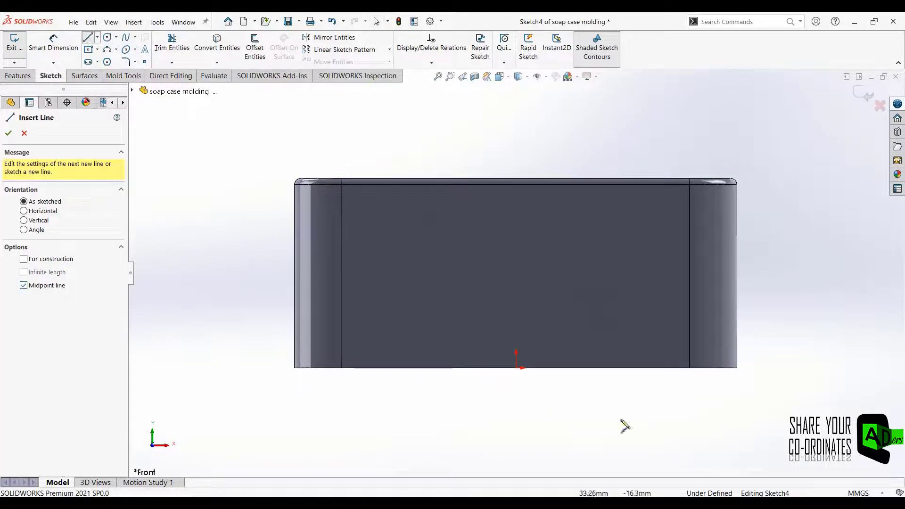
pyautogui.click(342, 368)
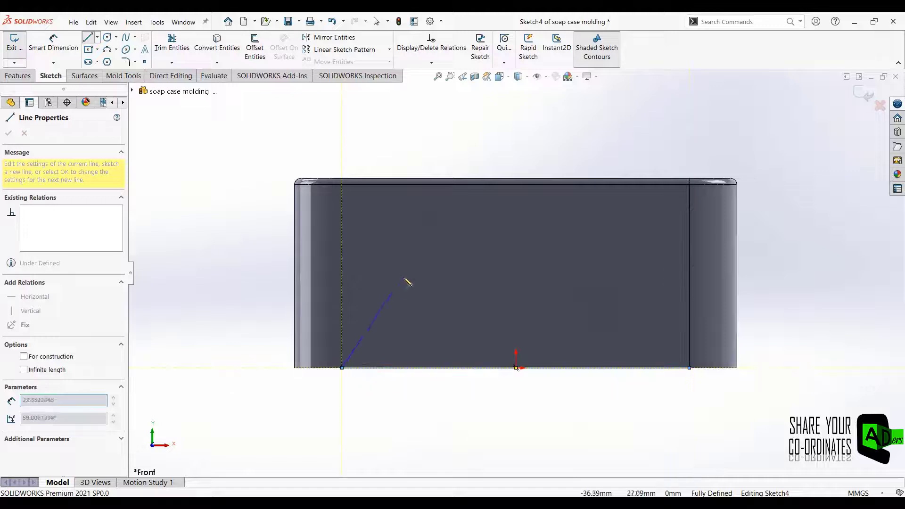
pyautogui.click(400, 269)
pyautogui.click(608, 269)
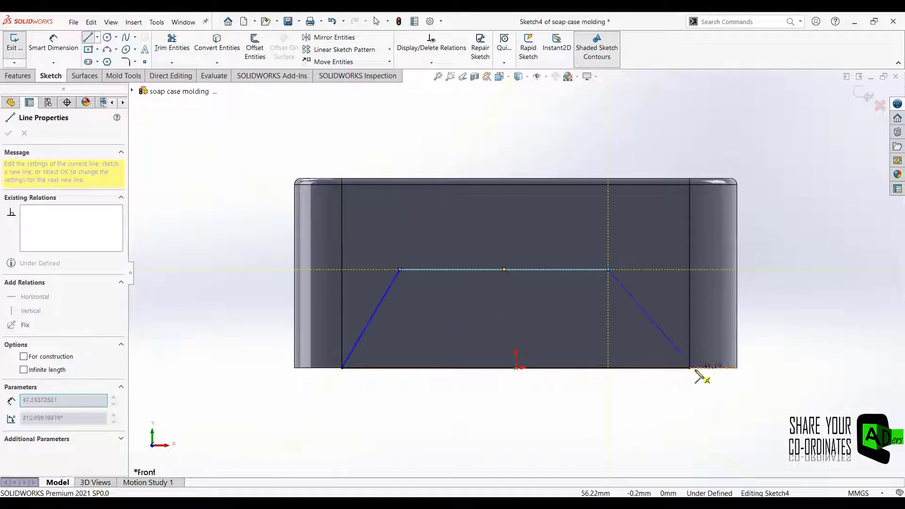
pyautogui.click(690, 368)
pyautogui.press('Escape')
pyautogui.scroll(2, 267, 409)
# Round the trapezoid's two upper corners with 10 mm sketch fillets.
pyautogui.click(53, 43)
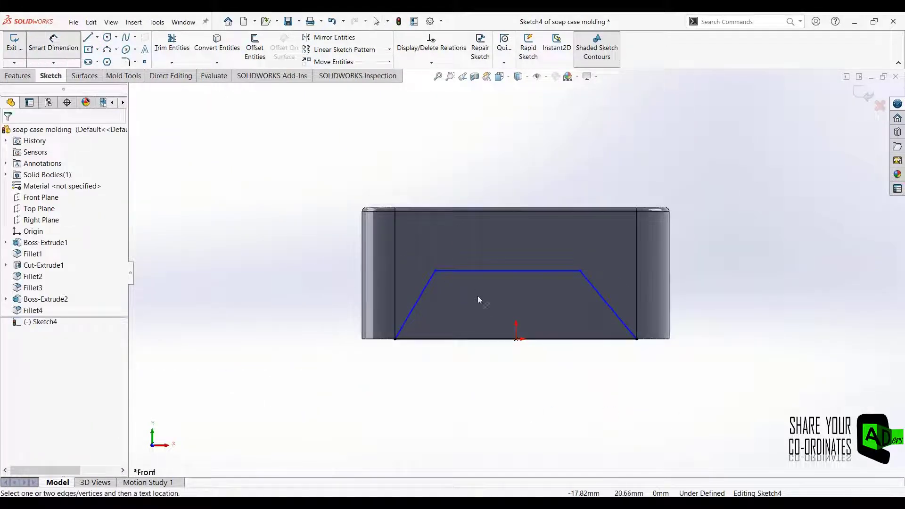
pyautogui.click(489, 271)
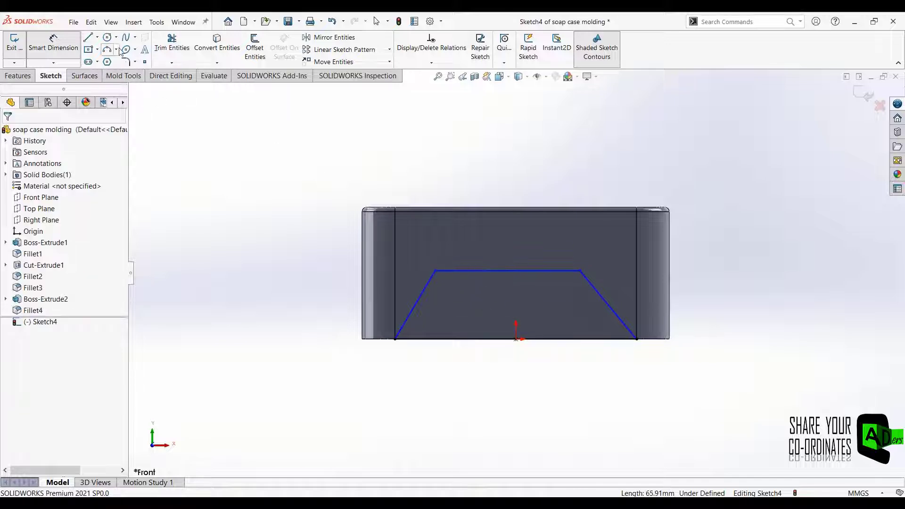
pyautogui.click(125, 61)
pyautogui.click(423, 296)
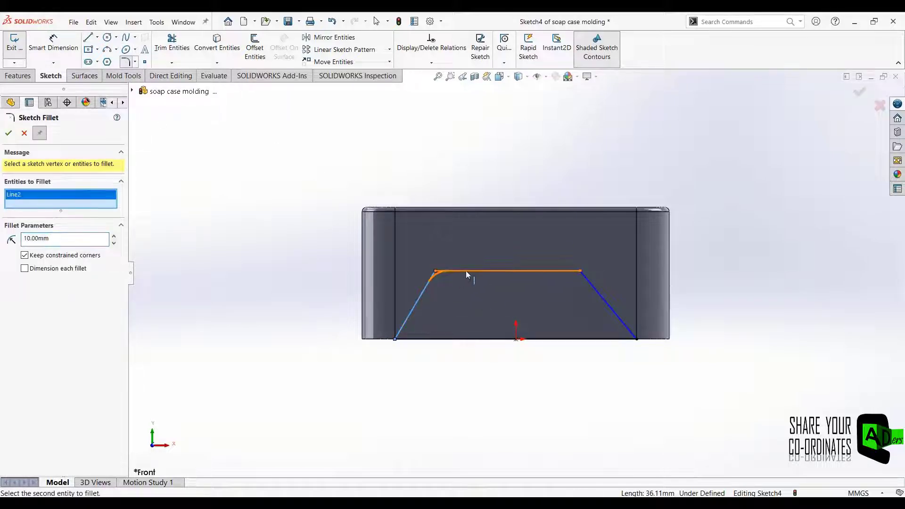
pyautogui.click(505, 273)
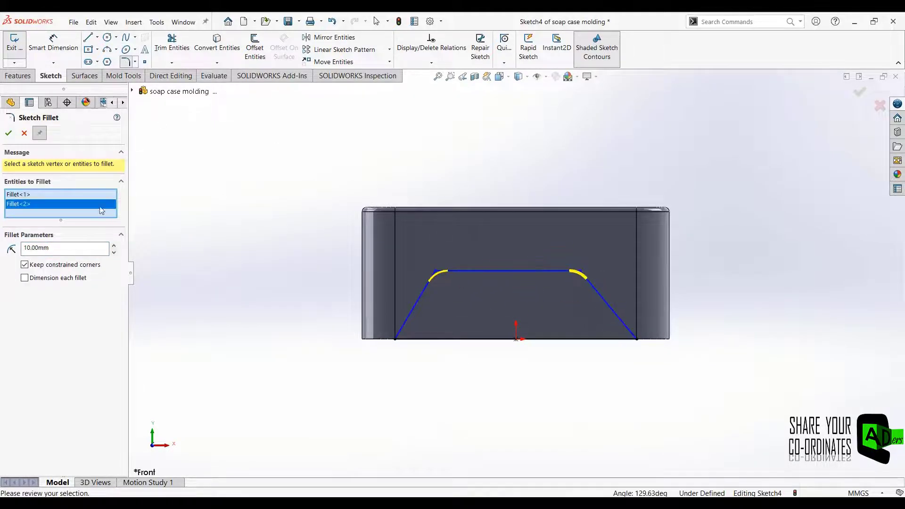
pyautogui.click(7, 134)
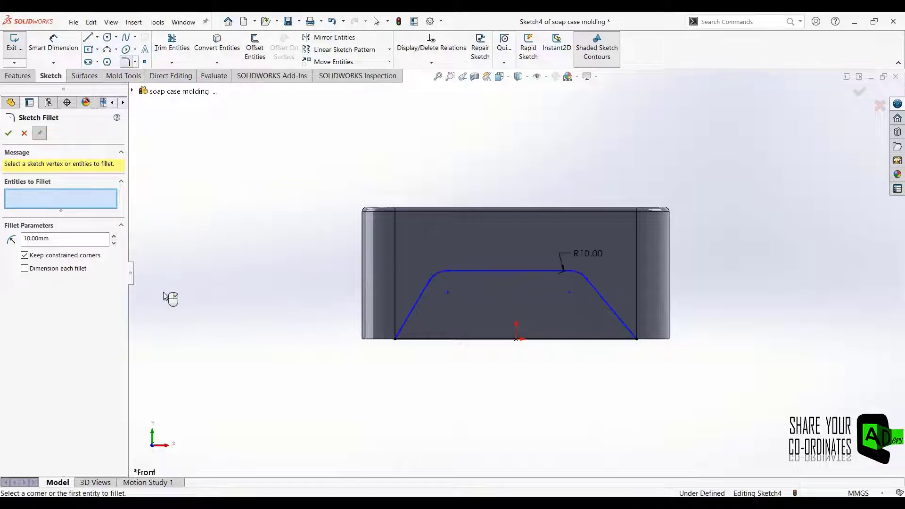
# Dimension the height between the trapezoid's top and base lines as 30 mm.
pyautogui.moveTo(289, 362); pyautogui.dragTo(286, 283, button='right')
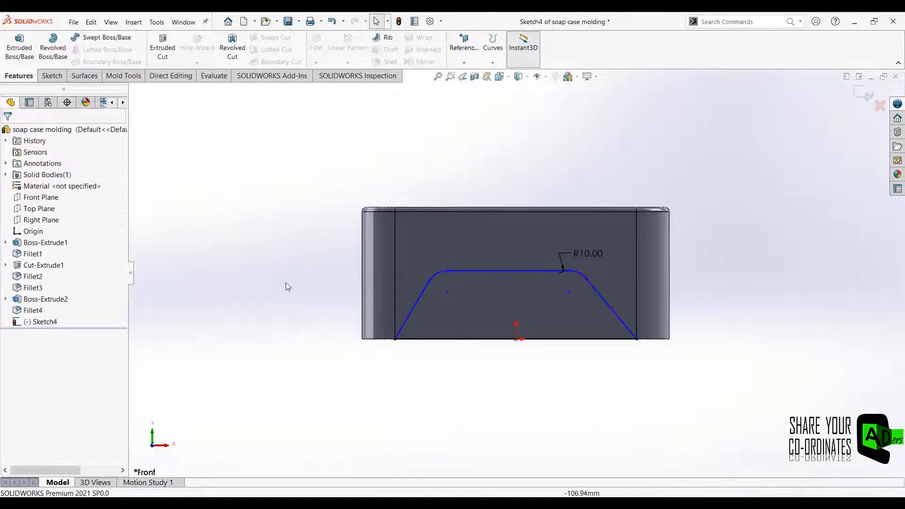
pyautogui.click(482, 277)
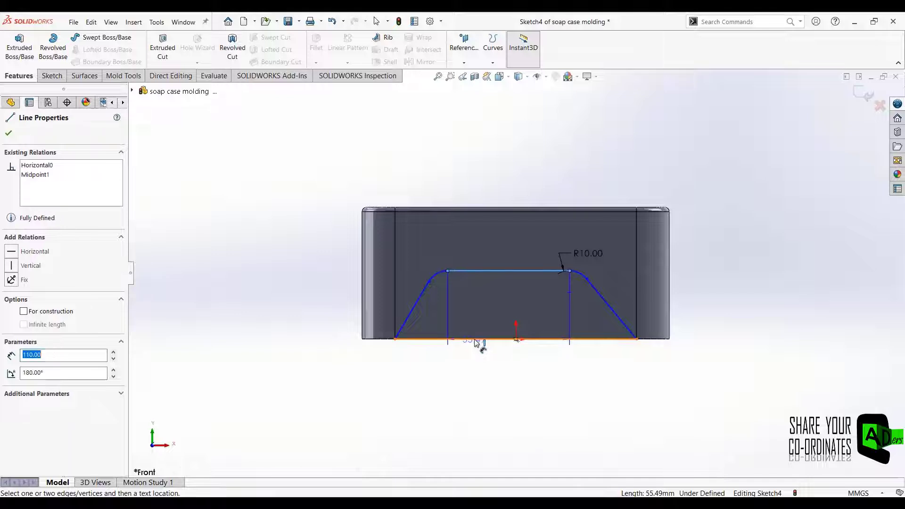
pyautogui.click(476, 340)
pyautogui.click(314, 311)
pyautogui.write('30')
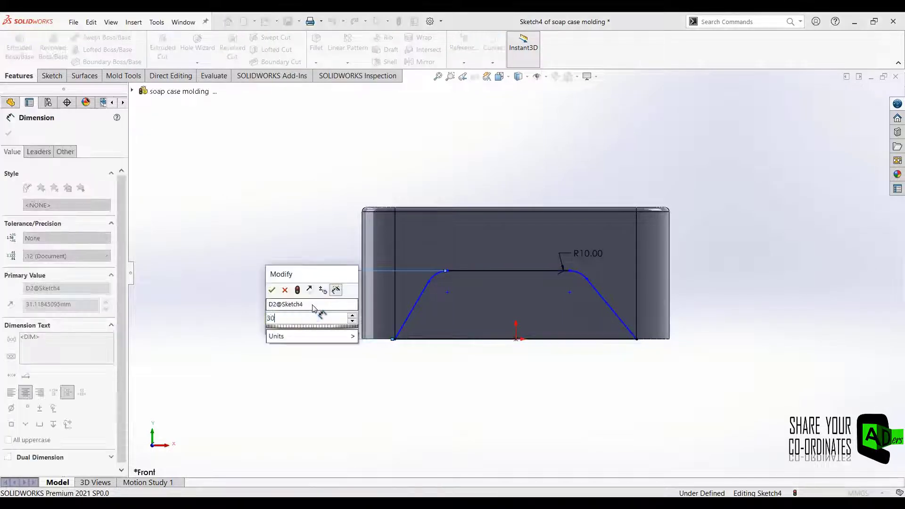
pyautogui.press('Return')
# Dimension the angle between each slanted side of the trapezoid and its base as 75 degrees.
pyautogui.click(420, 308)
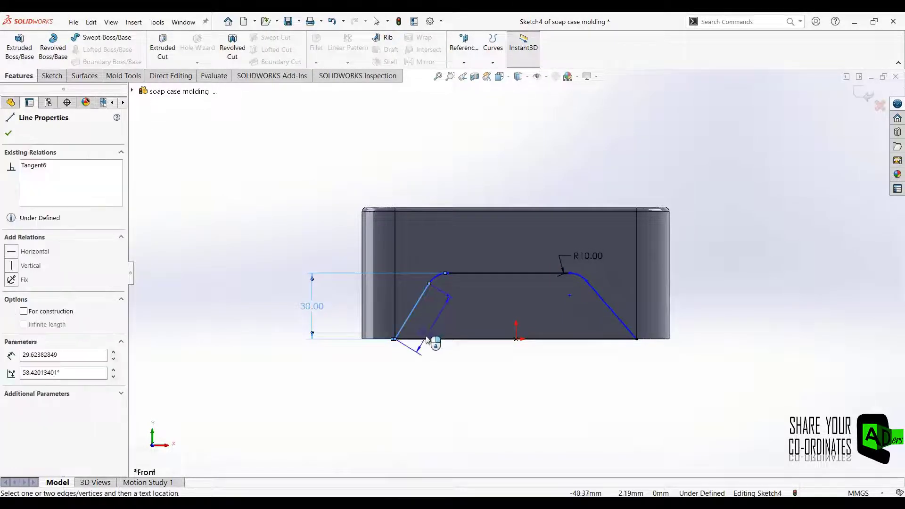
pyautogui.click(417, 340)
pyautogui.click(429, 326)
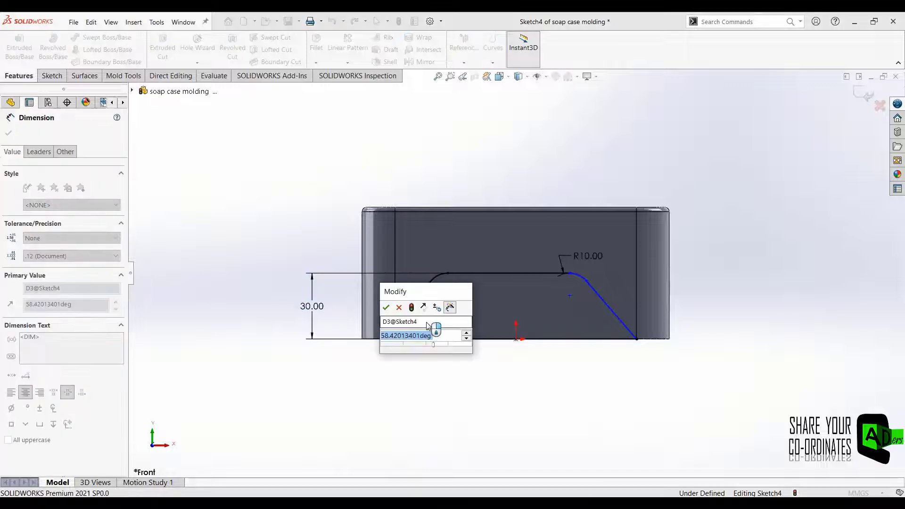
pyautogui.write('758')
pyautogui.press('Return')
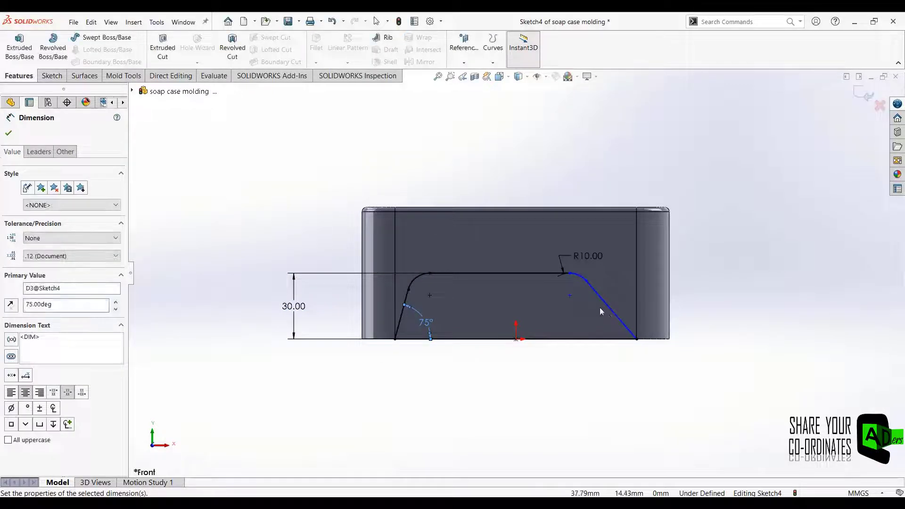
pyautogui.click(596, 339)
pyautogui.click(595, 321)
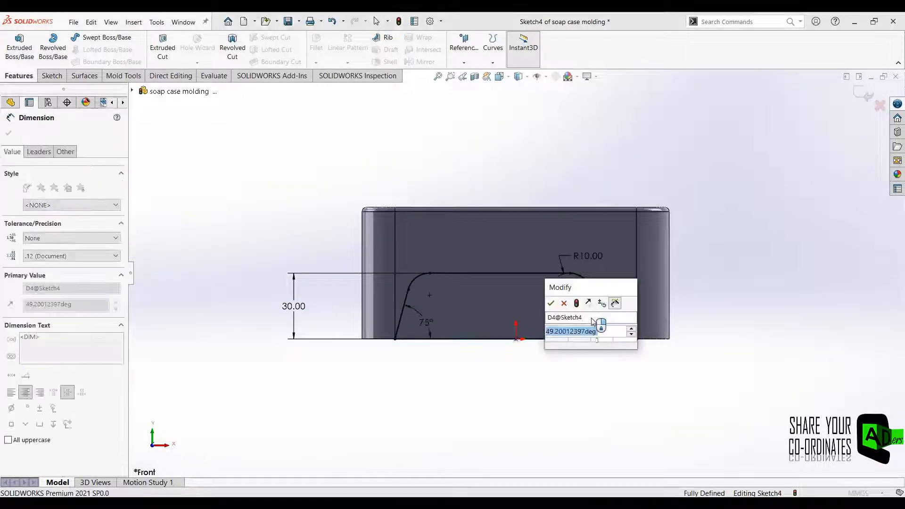
pyautogui.write('75')
pyautogui.press('Return')
pyautogui.press('Escape')
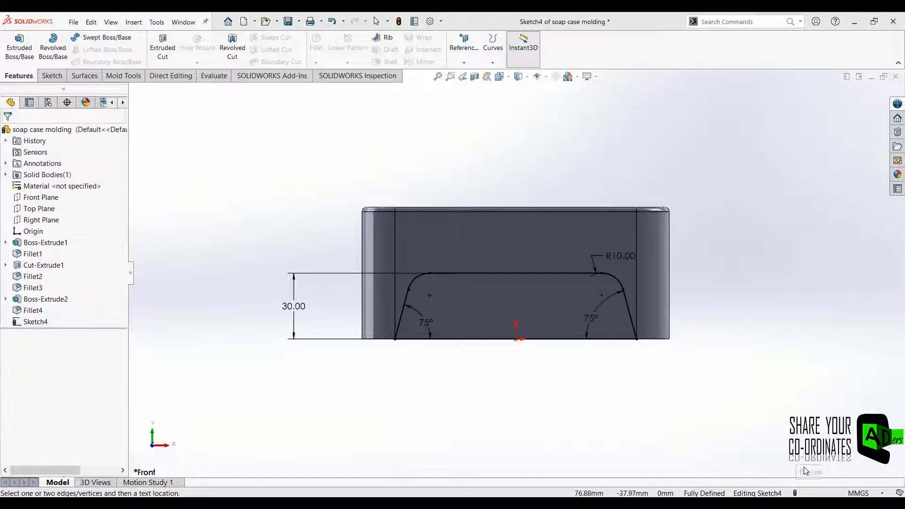
# Cut the trapezoid profile through the whole body in both directions using Extruded Cut with Through All - Both.
pyautogui.rightClick(21, 320)
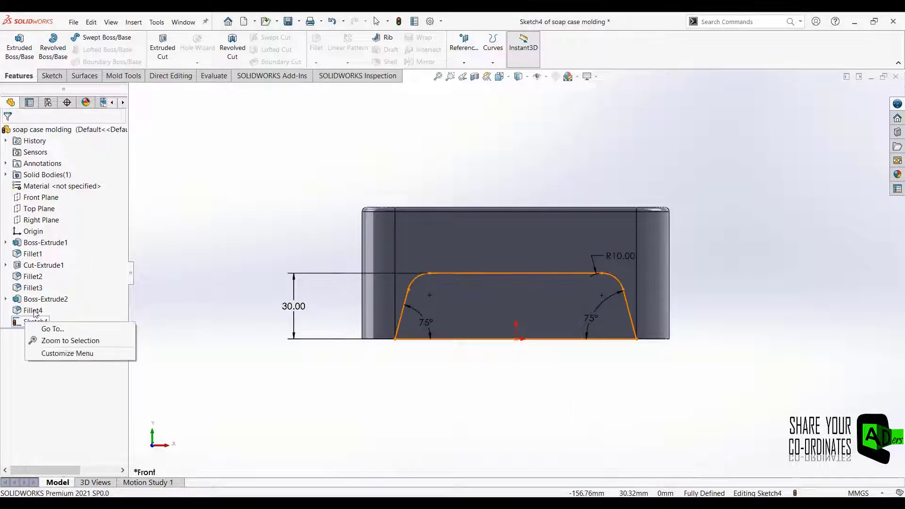
pyautogui.click(176, 333)
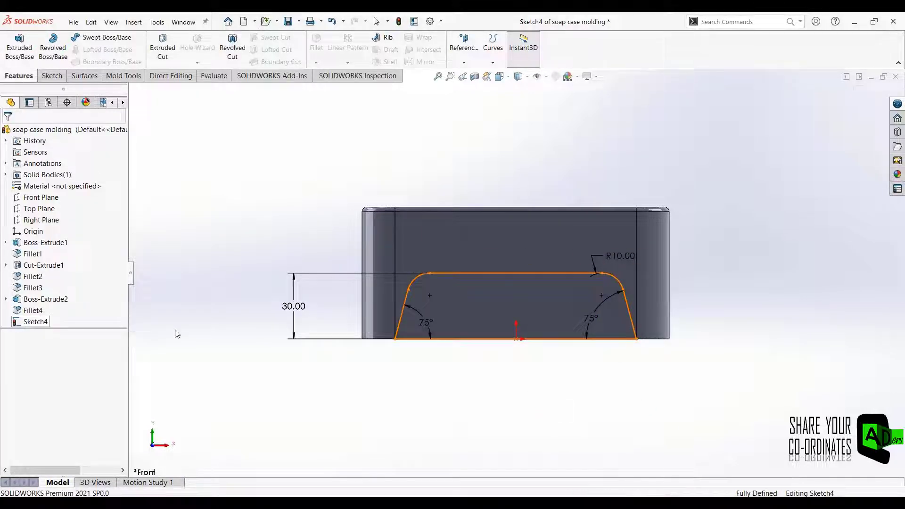
pyautogui.click(162, 49)
pyautogui.click(75, 198)
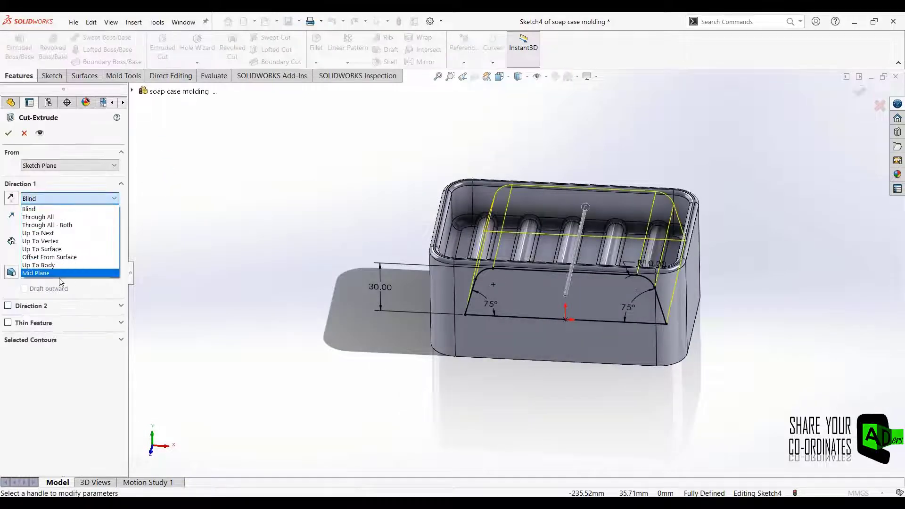
pyautogui.click(75, 225)
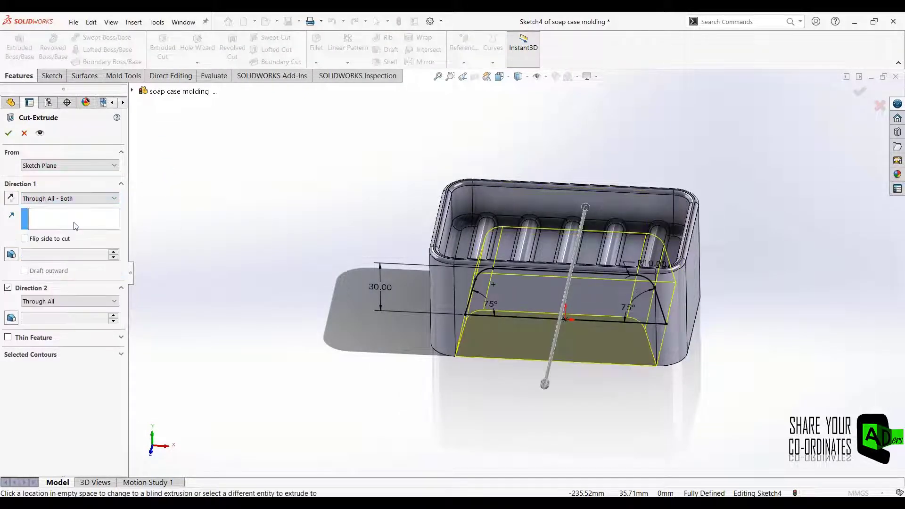
pyautogui.click(9, 133)
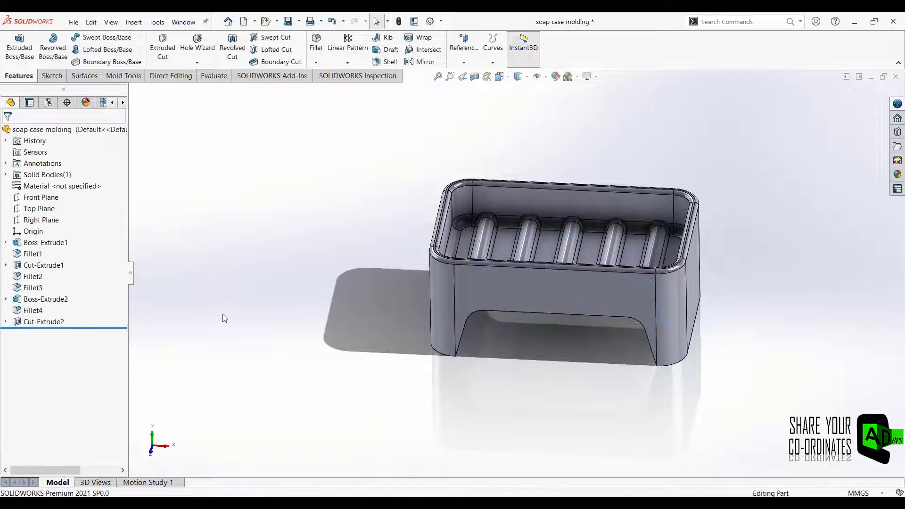
# Sketch a trapezoid about 24 mm high on the Right Plane, its base centred on the origin and spanning the flat bottom edge.
pyautogui.moveTo(222, 317); pyautogui.dragTo(208, 283, button='middle')
pyautogui.click(40, 220)
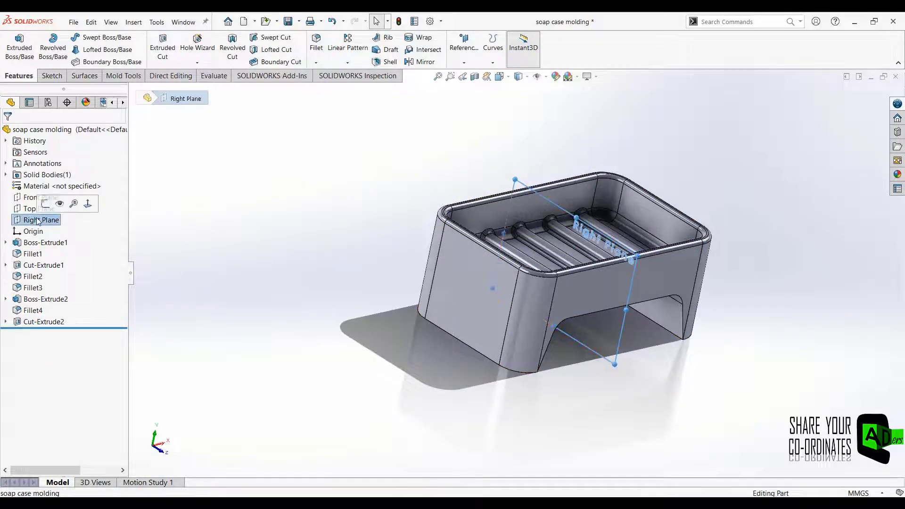
pyautogui.click(46, 209)
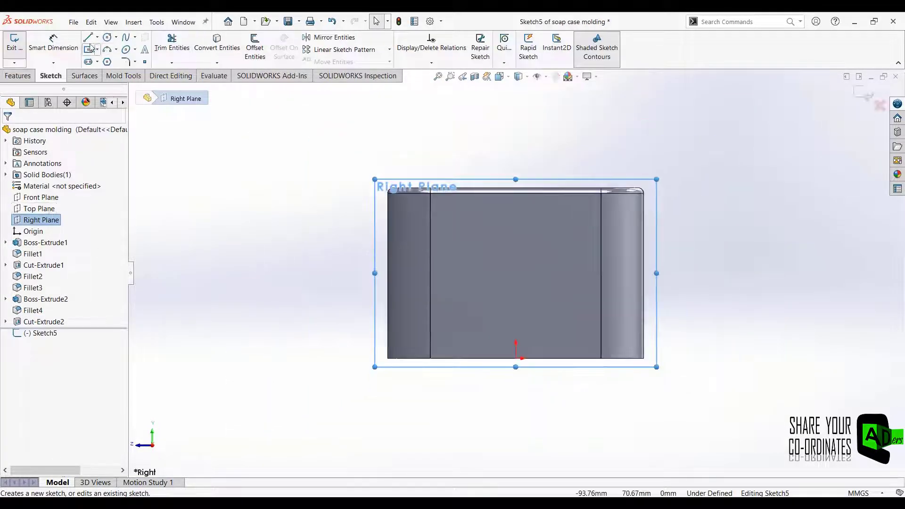
pyautogui.click(88, 37)
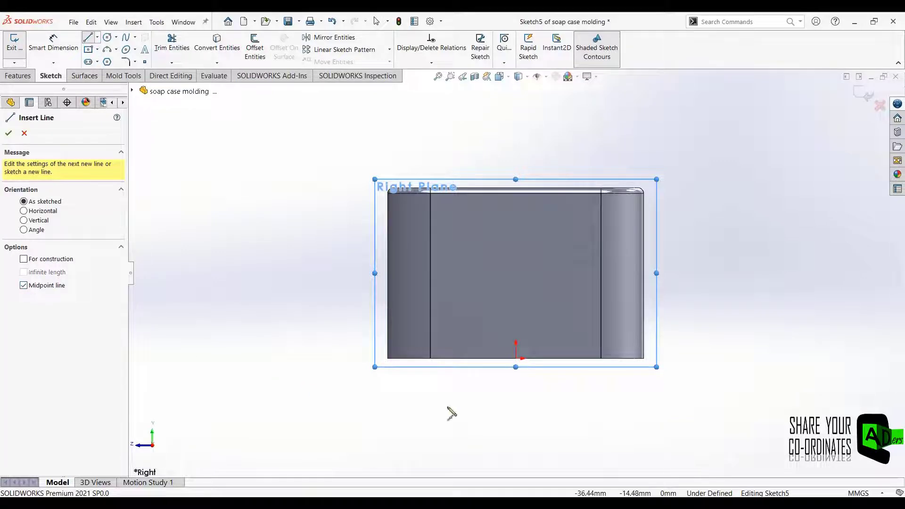
pyautogui.click(516, 359)
pyautogui.click(430, 358)
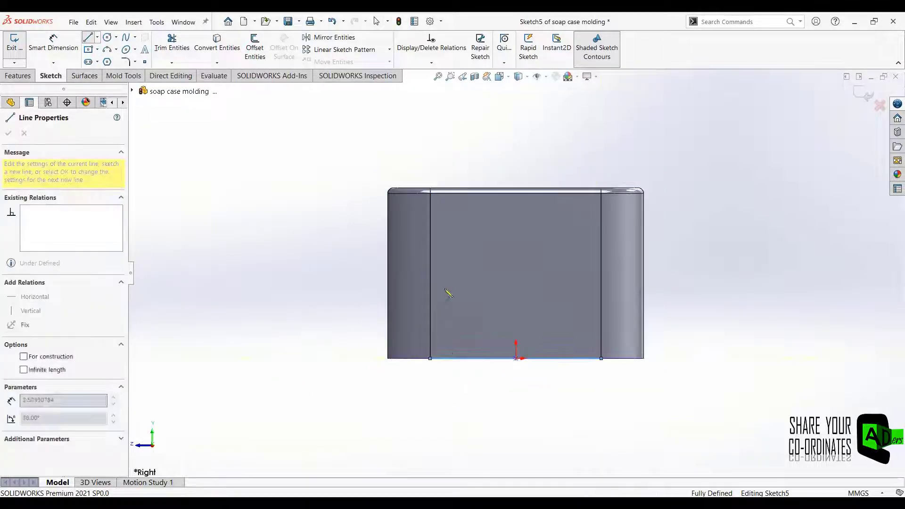
pyautogui.click(455, 289)
pyautogui.click(572, 288)
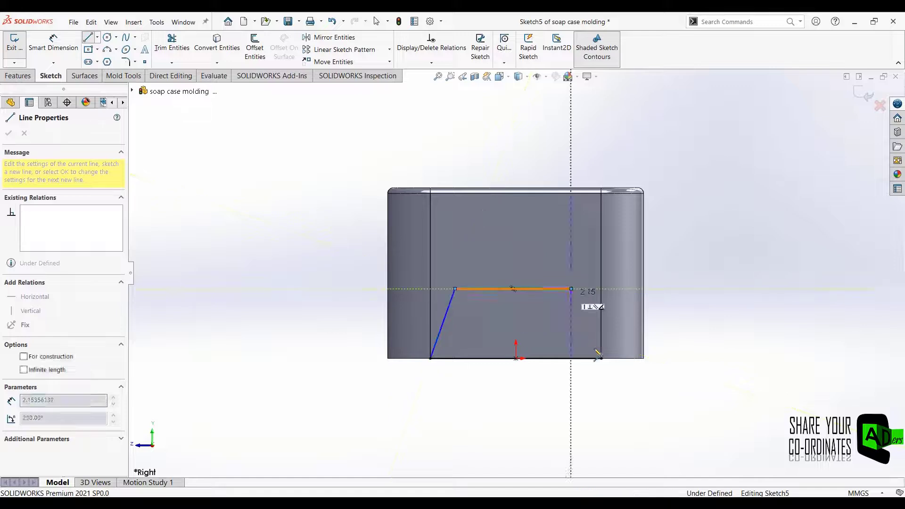
pyautogui.click(601, 358)
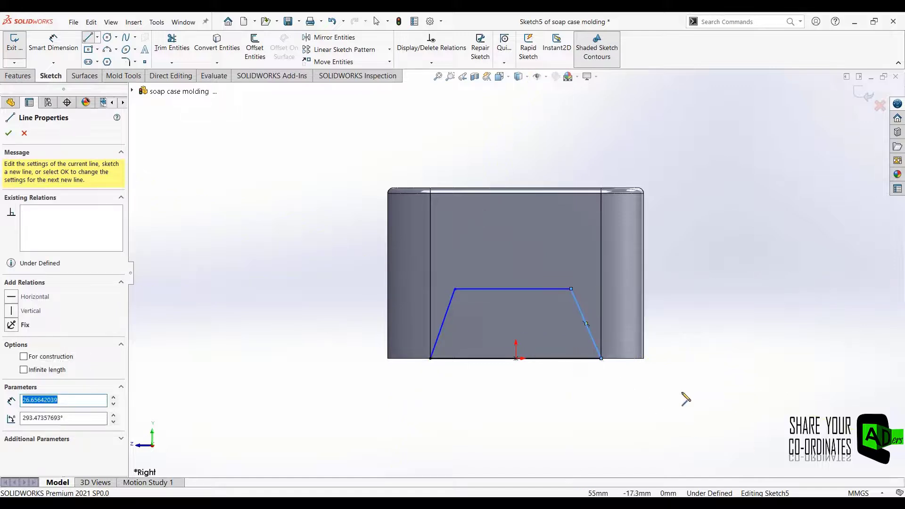
pyautogui.press('Escape')
# Round both upper corners of the Right Plane trapezoid with 10 mm sketch fillets.
pyautogui.scroll(-3, 609, 365)
pyautogui.scroll(3, 499, 372)
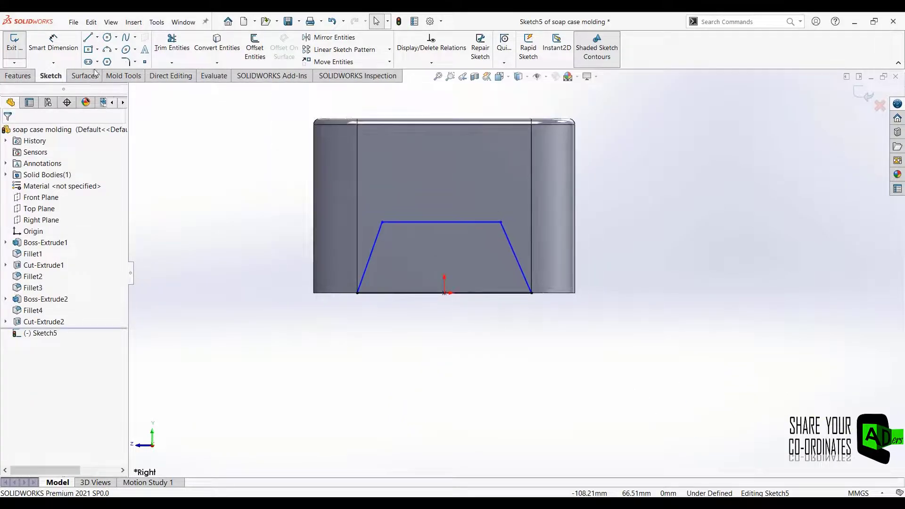
pyautogui.click(126, 62)
pyautogui.click(380, 237)
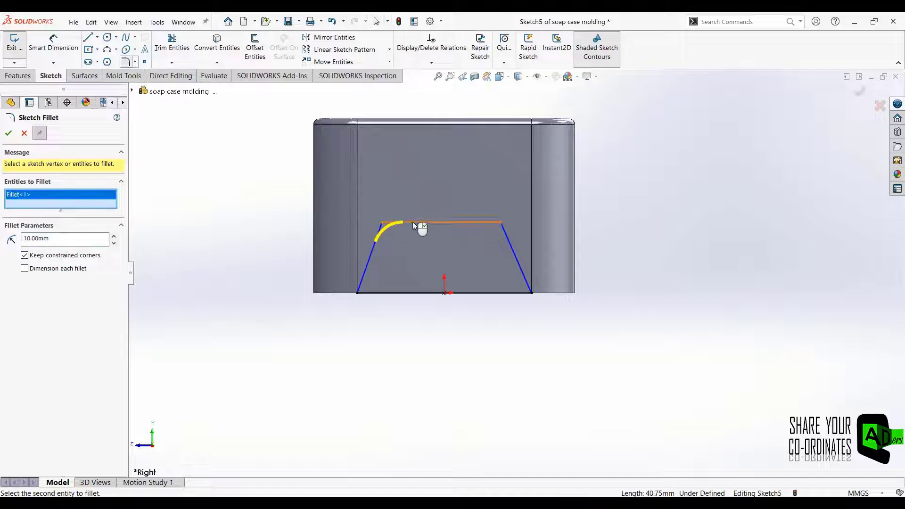
pyautogui.click(412, 222)
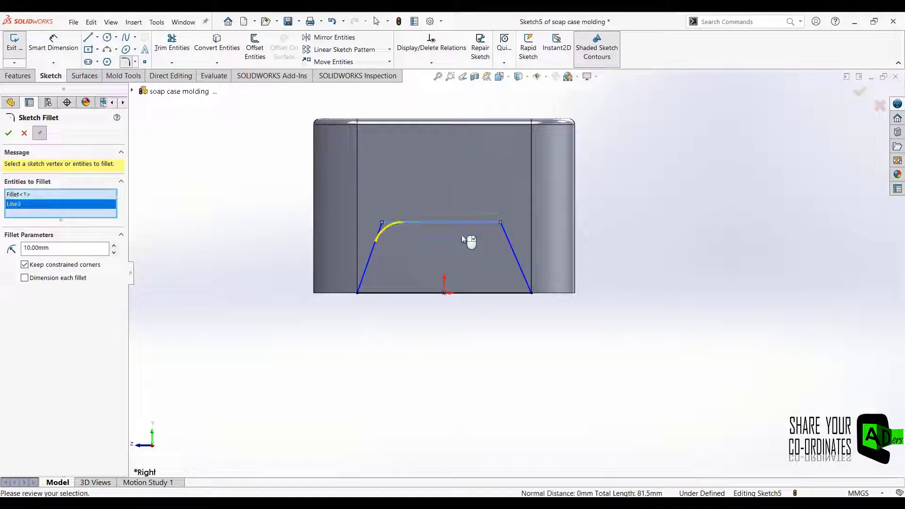
pyautogui.click(8, 134)
# Dimension the height between the side trapezoid's top and base lines as 30 mm.
pyautogui.press('d')
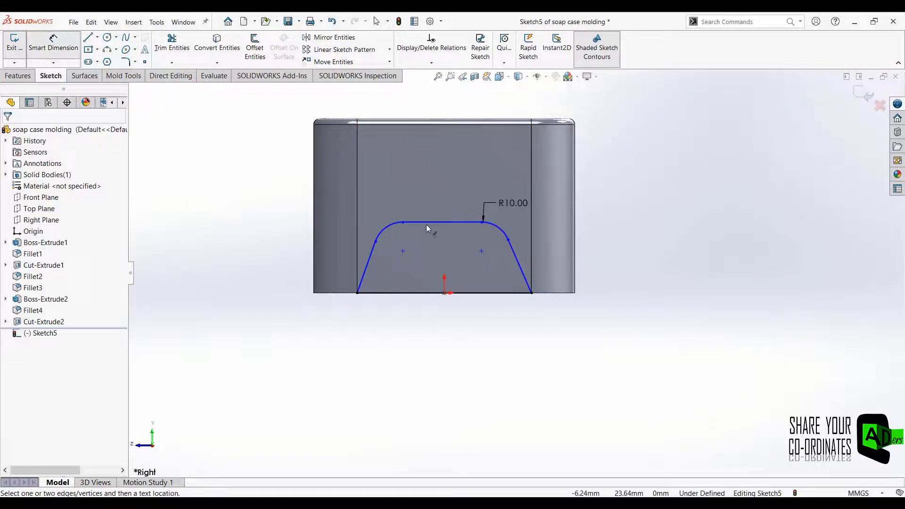
pyautogui.click(427, 223)
pyautogui.click(408, 294)
pyautogui.click(246, 259)
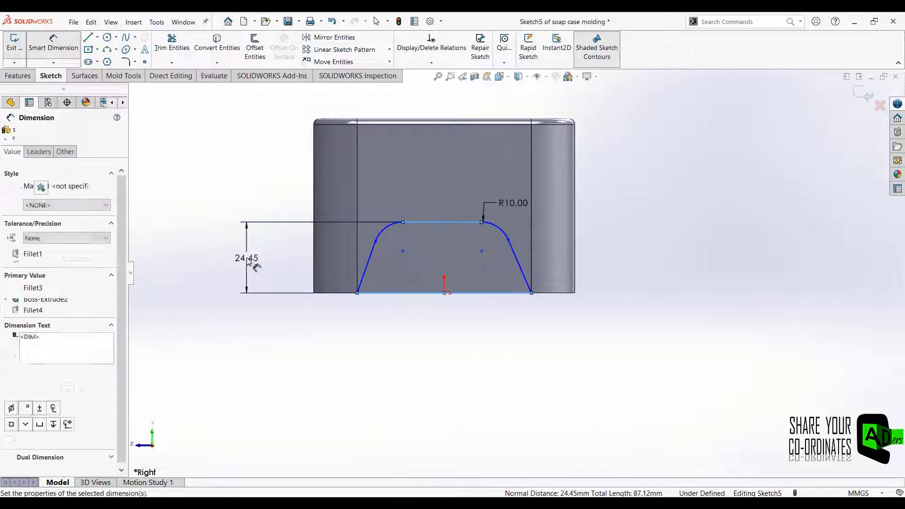
pyautogui.press('Return')
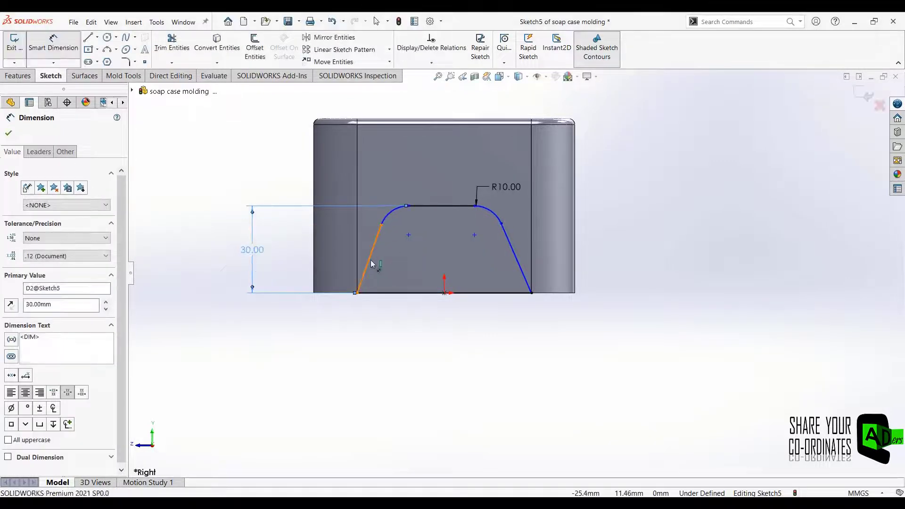
# Dimension the angle between each slanted side of the Right Plane trapezoid and its base as 75 degrees.
pyautogui.click(373, 264)
pyautogui.click(390, 293)
pyautogui.click(386, 279)
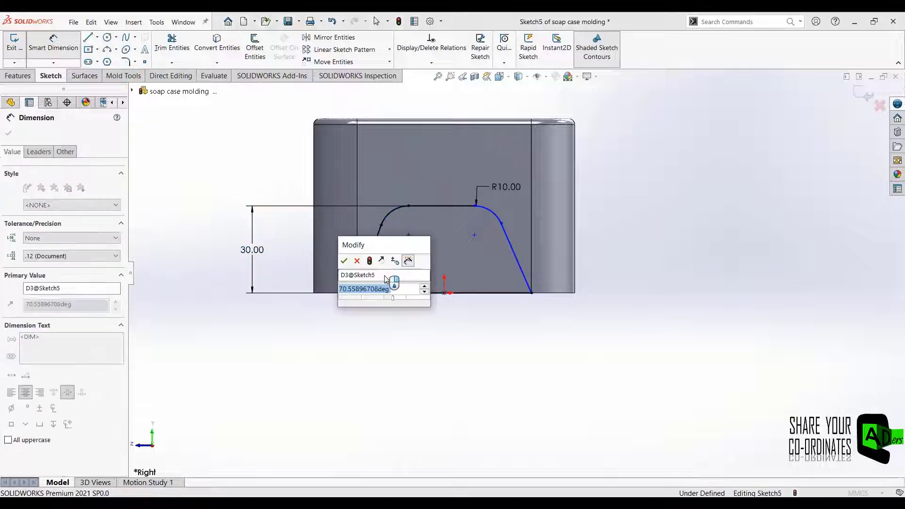
pyautogui.write('75')
pyautogui.press('Return')
pyautogui.click(519, 265)
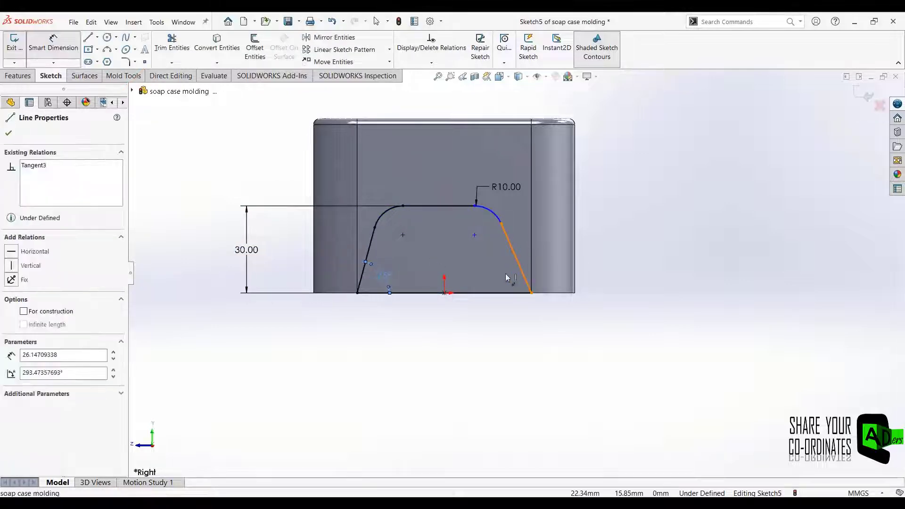
pyautogui.click(499, 294)
pyautogui.click(490, 263)
pyautogui.write('75')
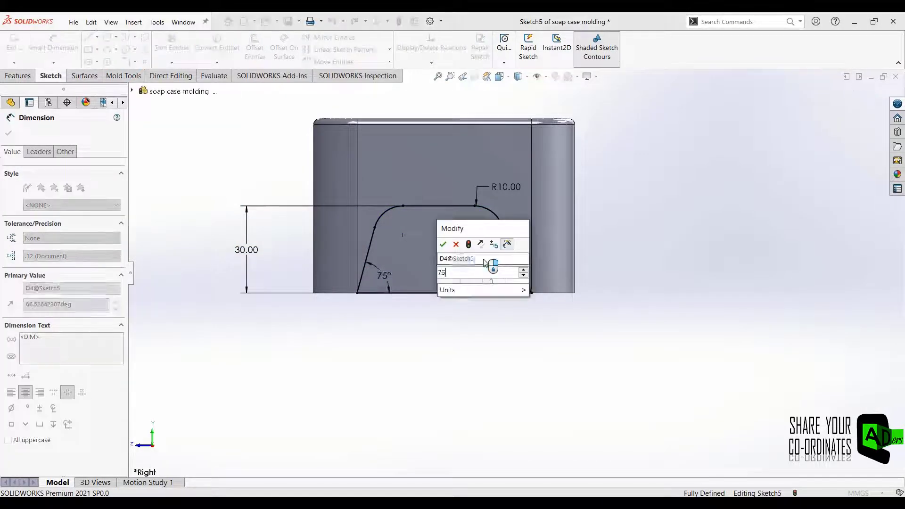
pyautogui.press('Return')
pyautogui.press('Escape')
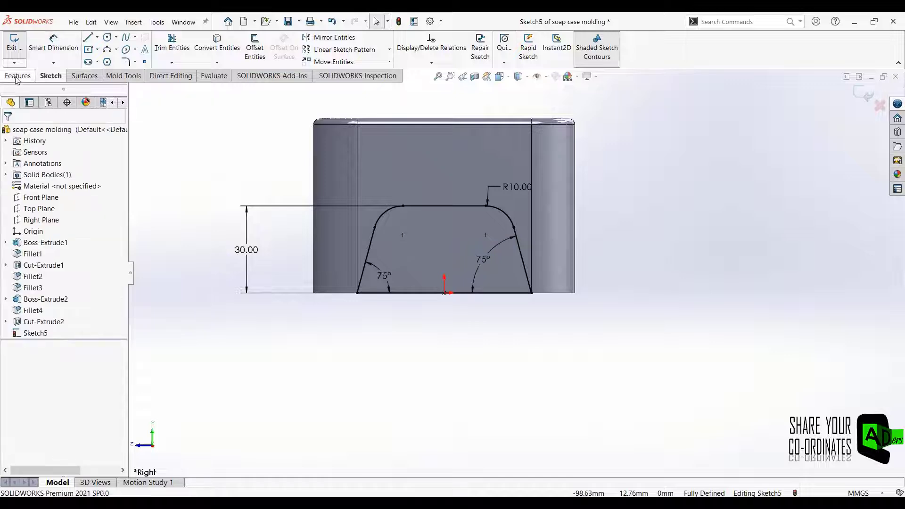
# Cut the Right Plane trapezoid through the body's length in both directions using Extruded Cut with Through All - Both.
pyautogui.click(19, 76)
pyautogui.click(163, 46)
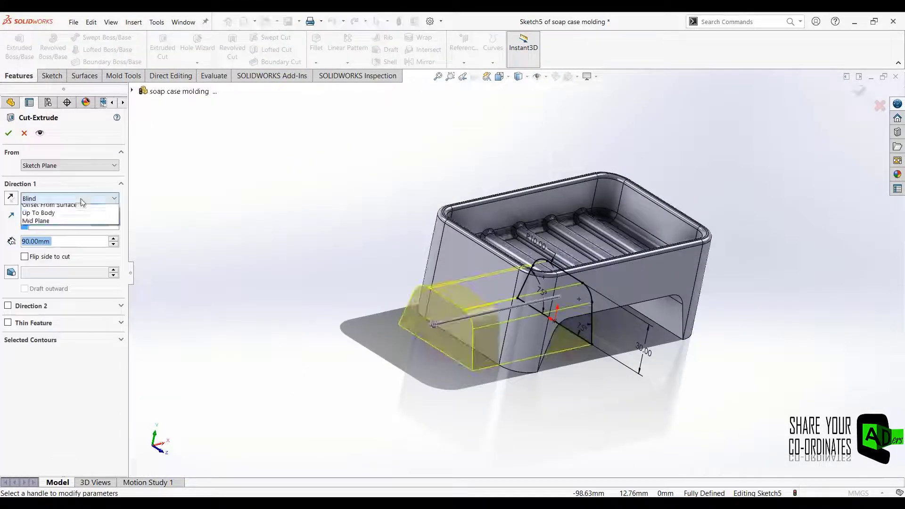
pyautogui.click(70, 199)
pyautogui.click(67, 225)
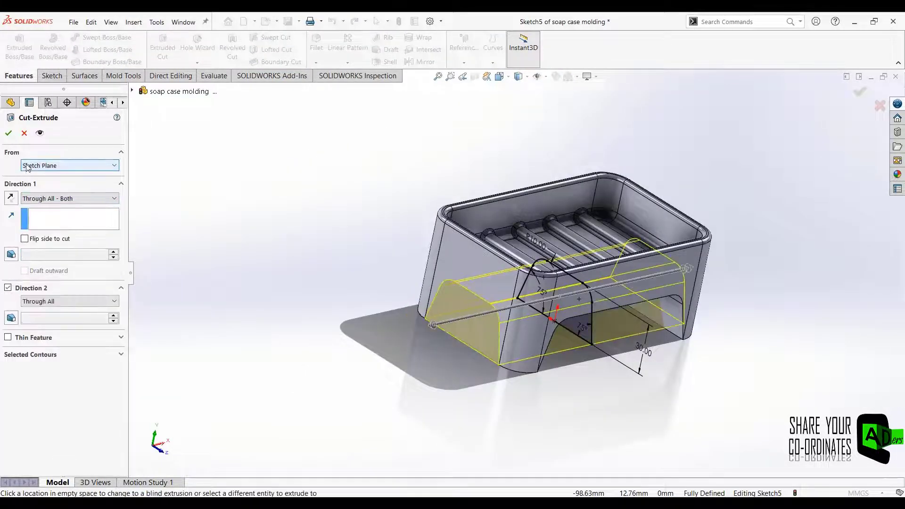
pyautogui.click(7, 134)
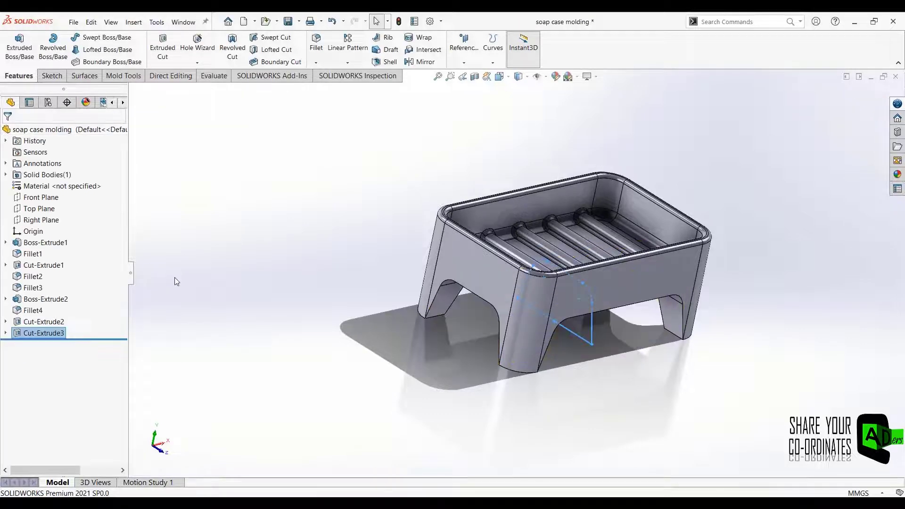
# Fillet the two inner edges at the foot of one leg with a 10 mm symmetric radius.
pyautogui.moveTo(247, 334); pyautogui.dragTo(308, 188, button='middle')
pyautogui.scroll(3, 487, 249)
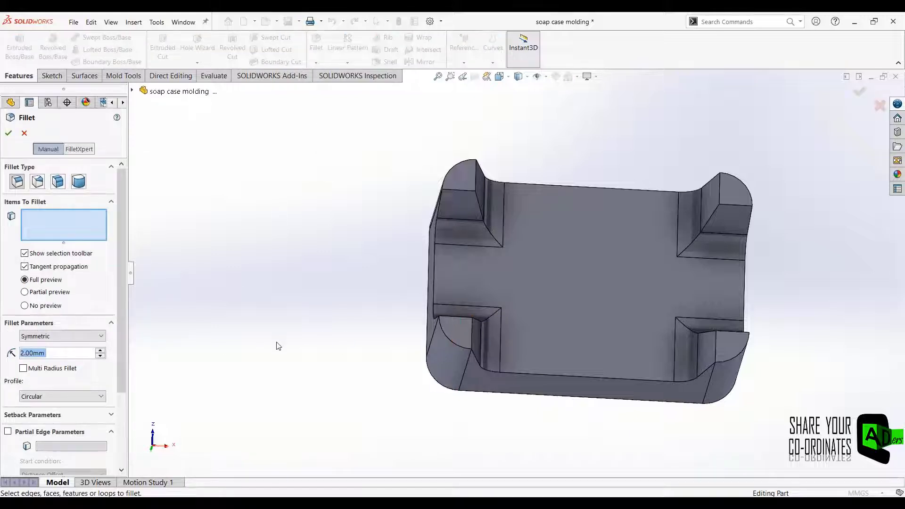
pyautogui.click(473, 330)
pyautogui.click(454, 318)
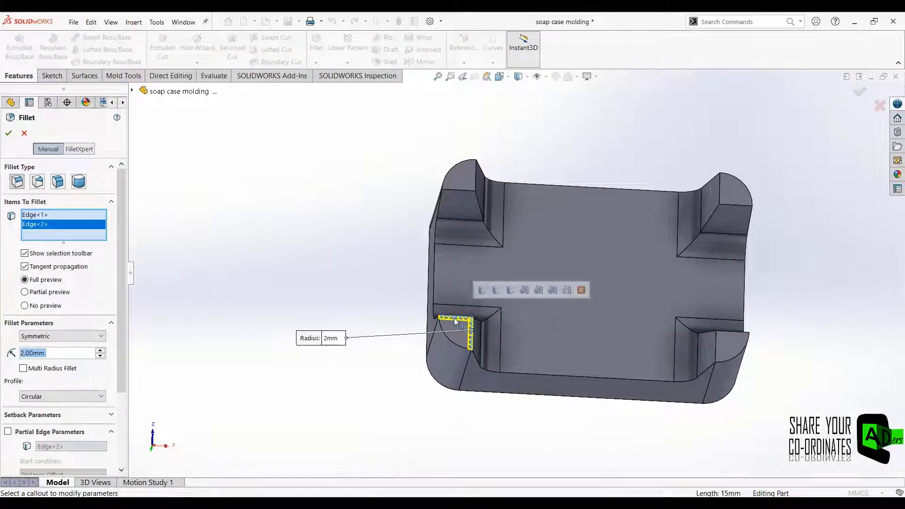
pyautogui.write('15')
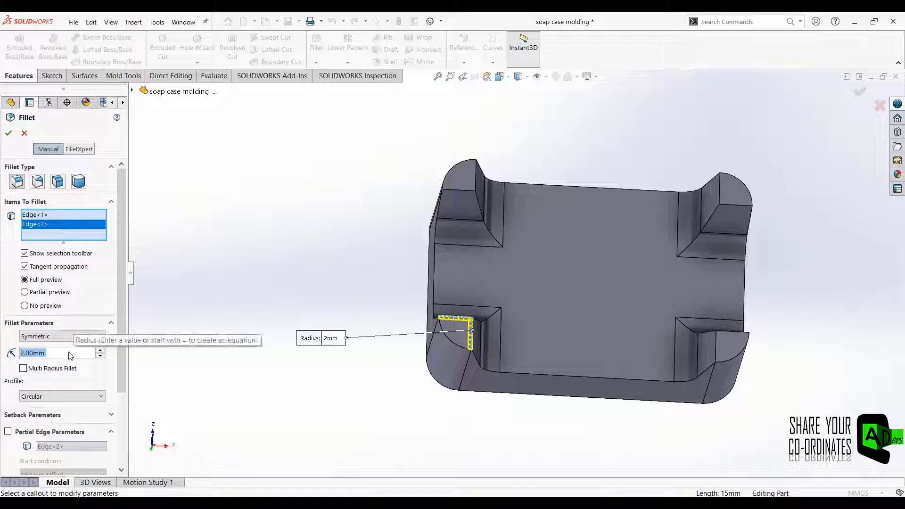
pyautogui.press('Return')
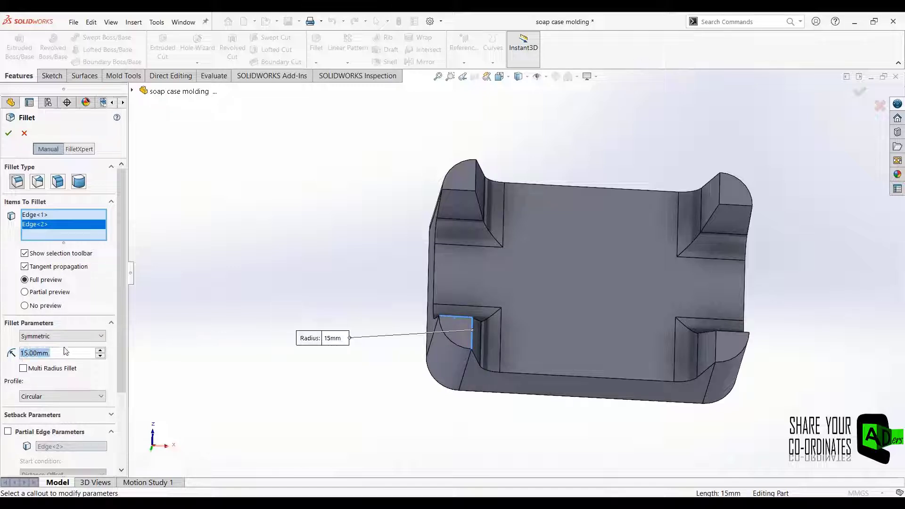
pyautogui.write('10')
pyautogui.press('Return')
pyautogui.click(8, 137)
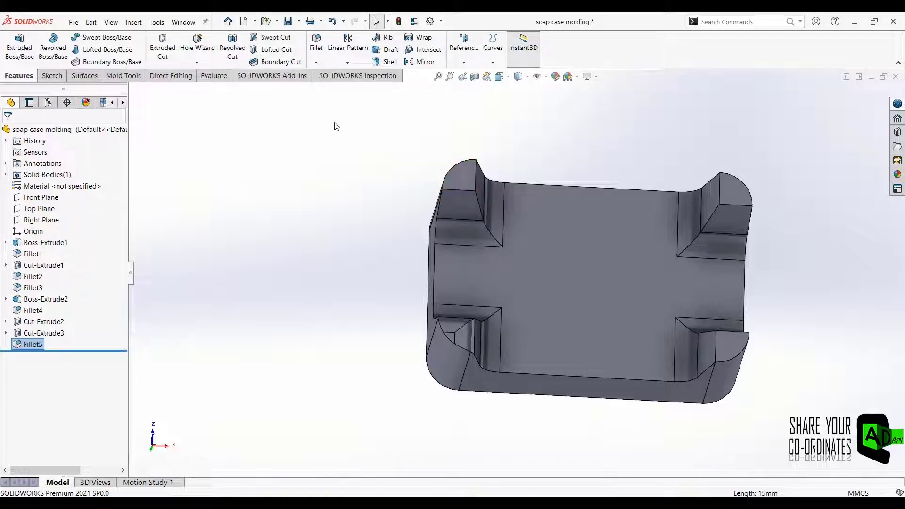
# Edit the leg fillet to add the two inner foot edges of each of the other three legs at 10 mm radius.
pyautogui.rightClick(31, 344)
pyautogui.click(46, 276)
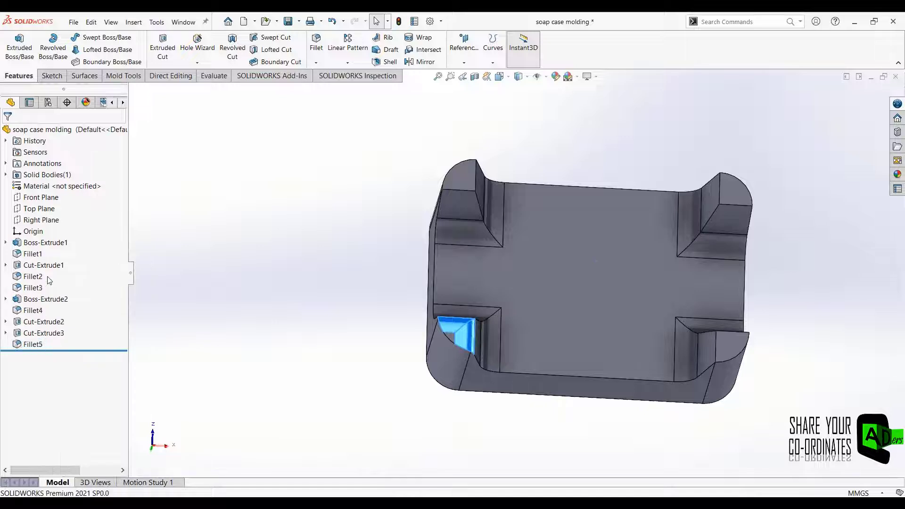
pyautogui.click(456, 192)
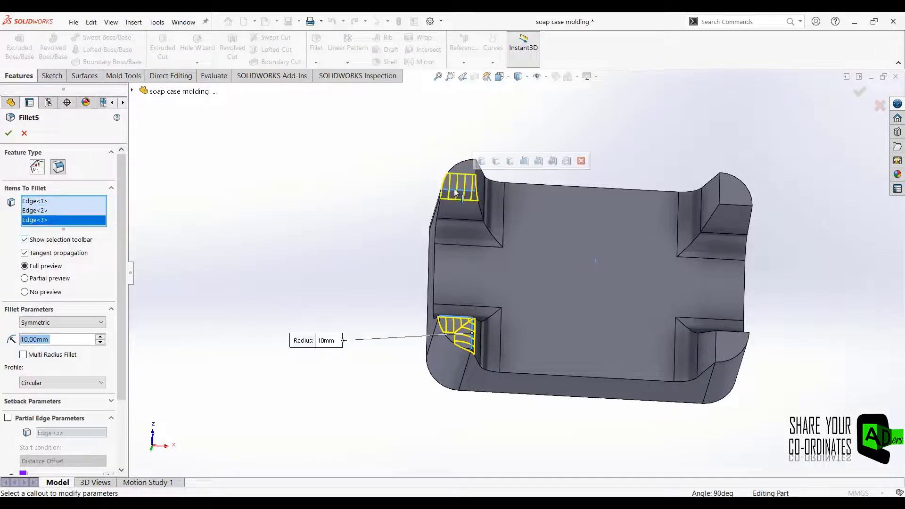
pyautogui.click(477, 172)
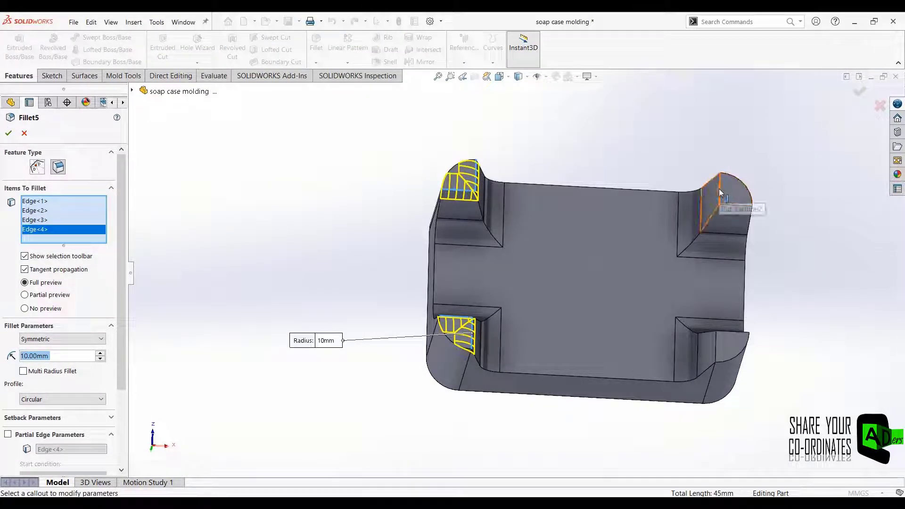
pyautogui.click(733, 202)
pyautogui.click(737, 204)
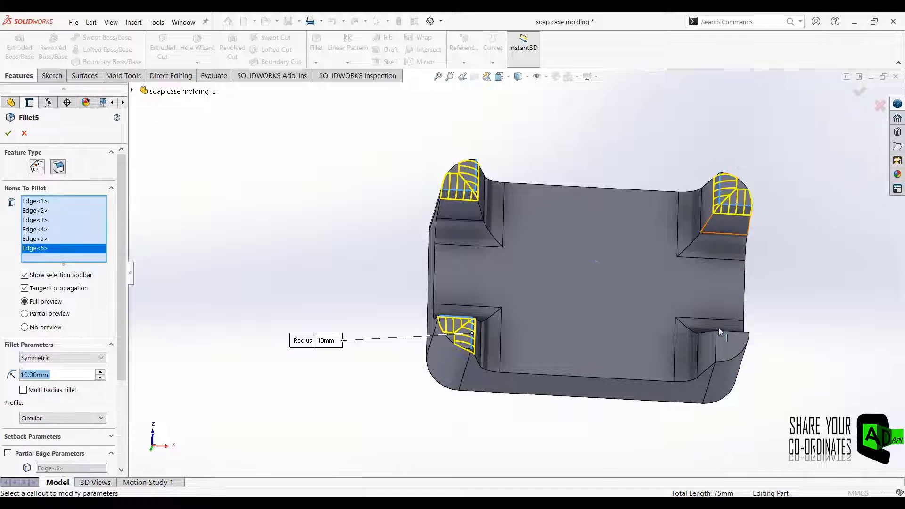
pyautogui.click(732, 332)
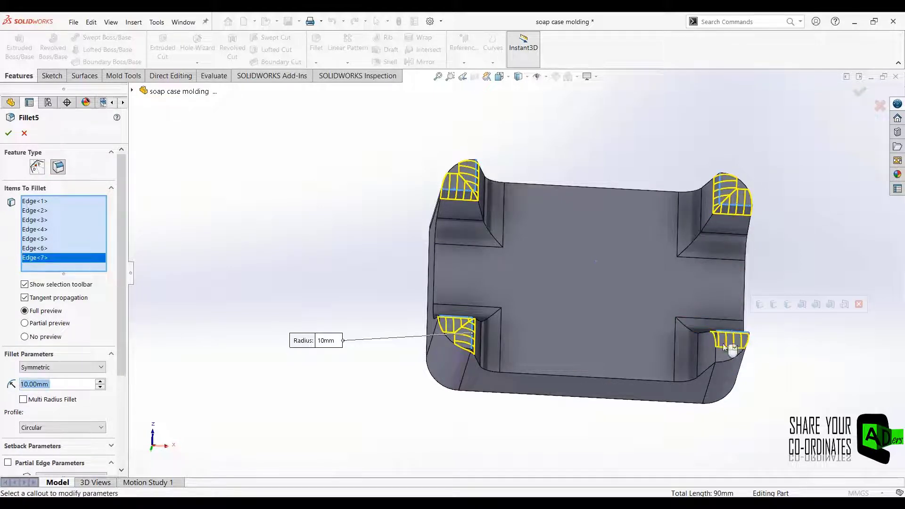
pyautogui.click(715, 357)
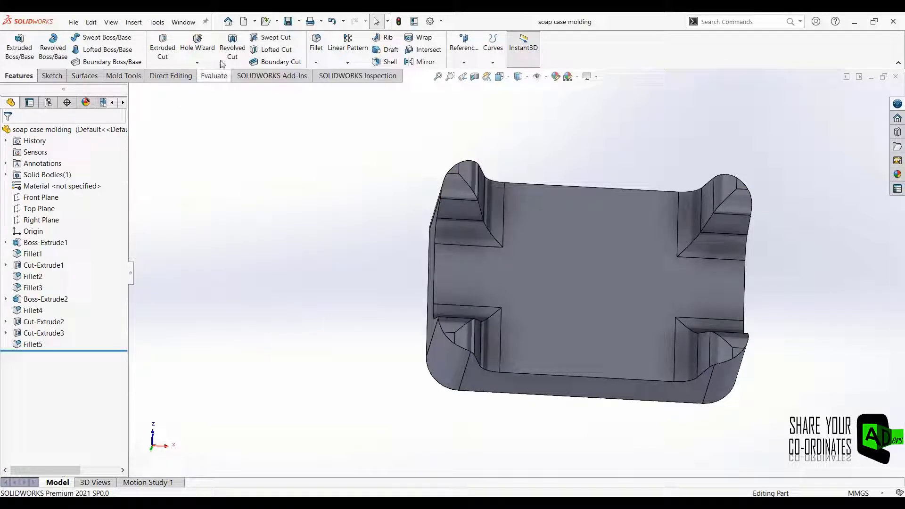
# Start a shell and select the large underside face and all inner faces of one leg as faces to remove.
pyautogui.click(384, 63)
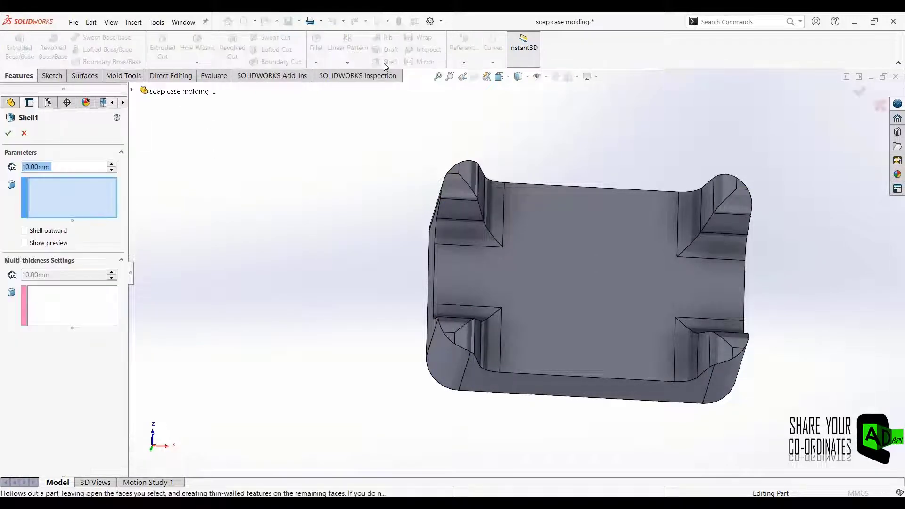
pyautogui.click(571, 308)
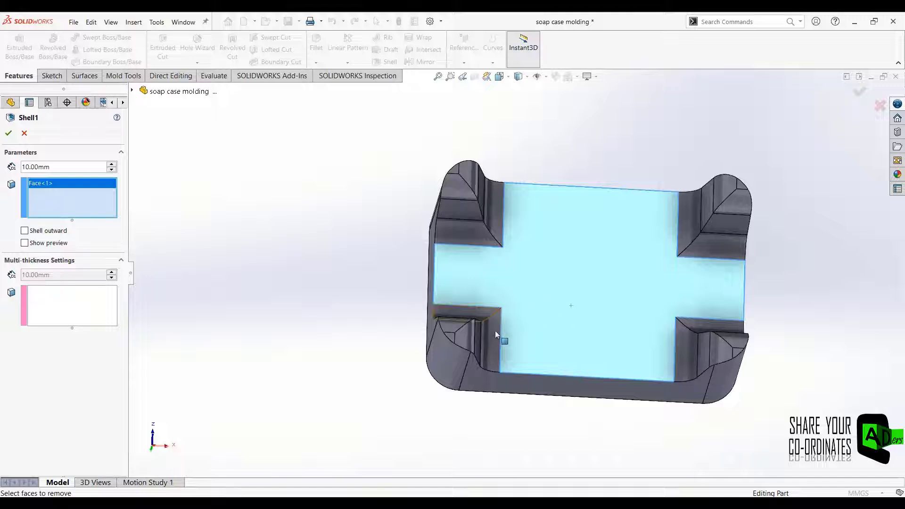
pyautogui.click(482, 315)
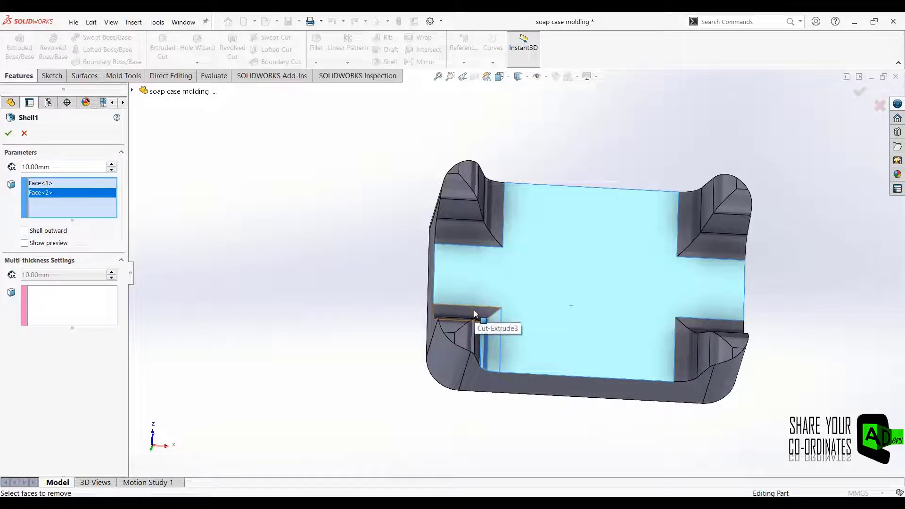
pyautogui.click(474, 309)
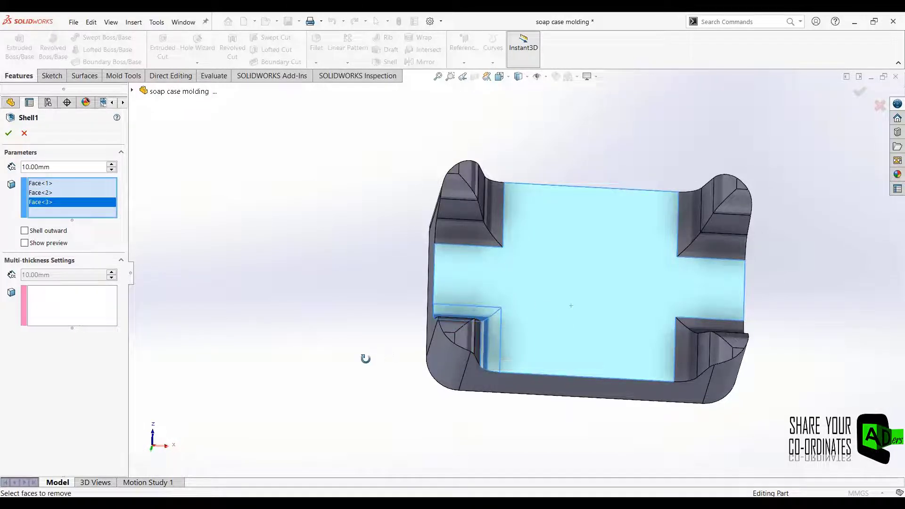
pyautogui.moveTo(366, 359); pyautogui.dragTo(366, 350, button='middle')
pyautogui.click(463, 348)
pyautogui.click(447, 344)
pyautogui.click(433, 344)
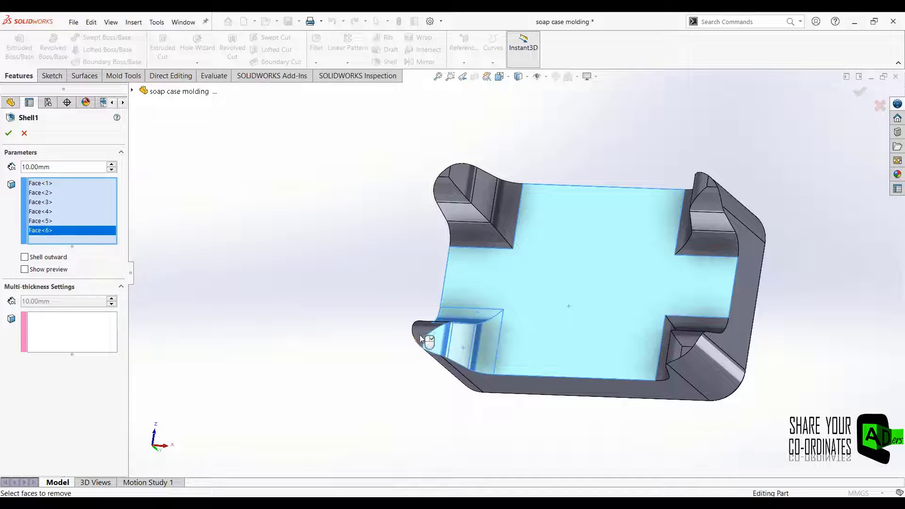
pyautogui.click(422, 339)
pyautogui.moveTo(425, 337); pyautogui.dragTo(447, 334, button='middle')
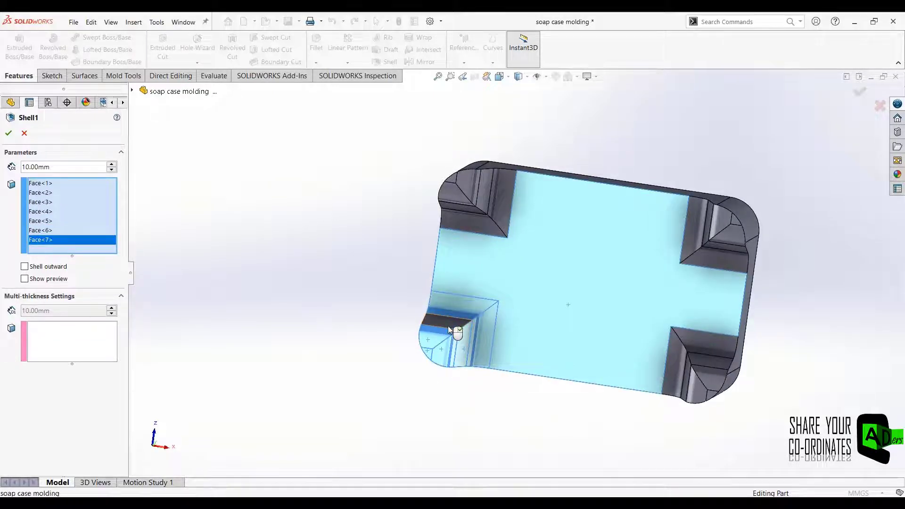
pyautogui.click(449, 326)
# Add the inner faces of the neighbouring leg on the same short end to the shell's faces to remove.
pyautogui.moveTo(457, 273); pyautogui.dragTo(464, 230, button='middle')
pyautogui.click(466, 228)
pyautogui.click(475, 211)
pyautogui.click(500, 203)
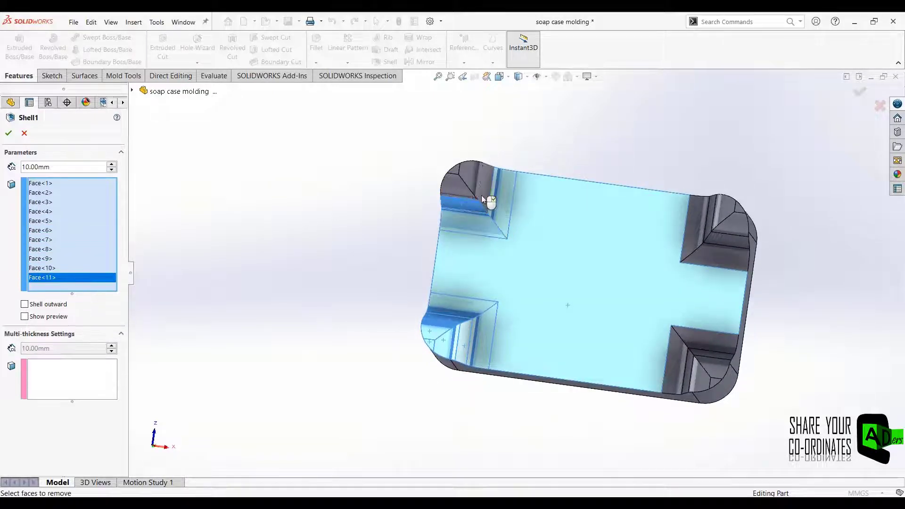
pyautogui.click(483, 192)
pyautogui.click(472, 183)
pyautogui.click(463, 184)
pyautogui.click(455, 170)
# Add the inner faces of the third leg, along the long side from the second, to the shell's faces to remove.
pyautogui.moveTo(401, 201); pyautogui.dragTo(431, 248, button='middle')
pyautogui.click(621, 179)
pyautogui.click(658, 196)
pyautogui.click(669, 172)
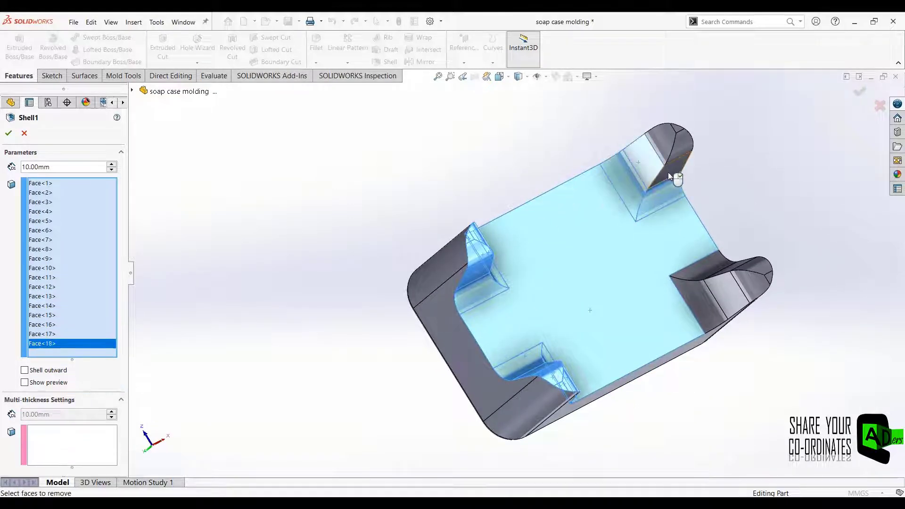
pyautogui.click(669, 171)
pyautogui.click(666, 130)
pyautogui.click(683, 140)
pyautogui.click(679, 131)
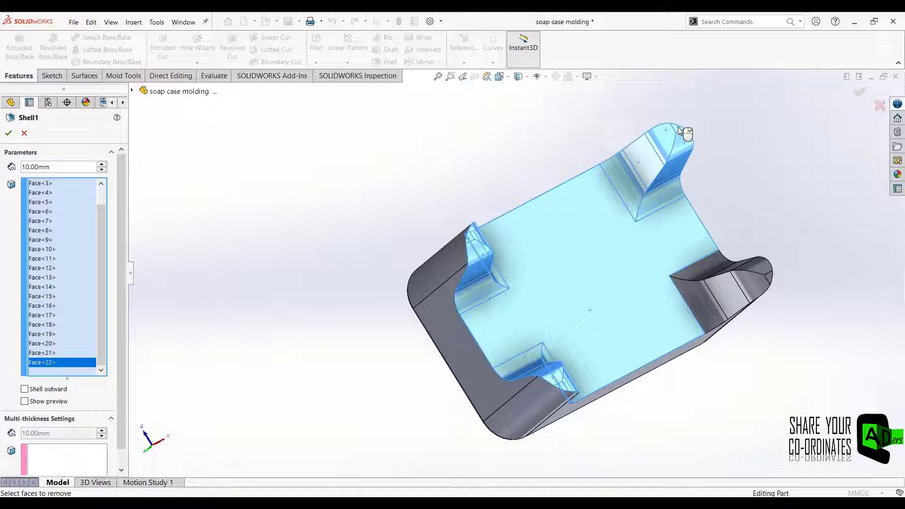
# Add the inner faces of the last remaining leg to the shell's faces to remove.
pyautogui.click(700, 308)
pyautogui.click(698, 263)
pyautogui.moveTo(701, 264); pyautogui.dragTo(425, 455, button='middle')
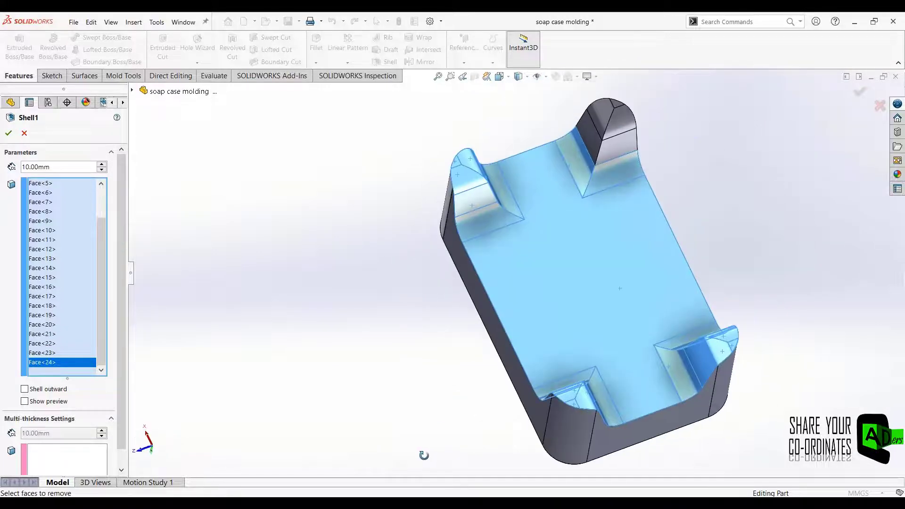
pyautogui.click(591, 143)
pyautogui.click(614, 131)
pyautogui.click(600, 118)
pyautogui.click(615, 103)
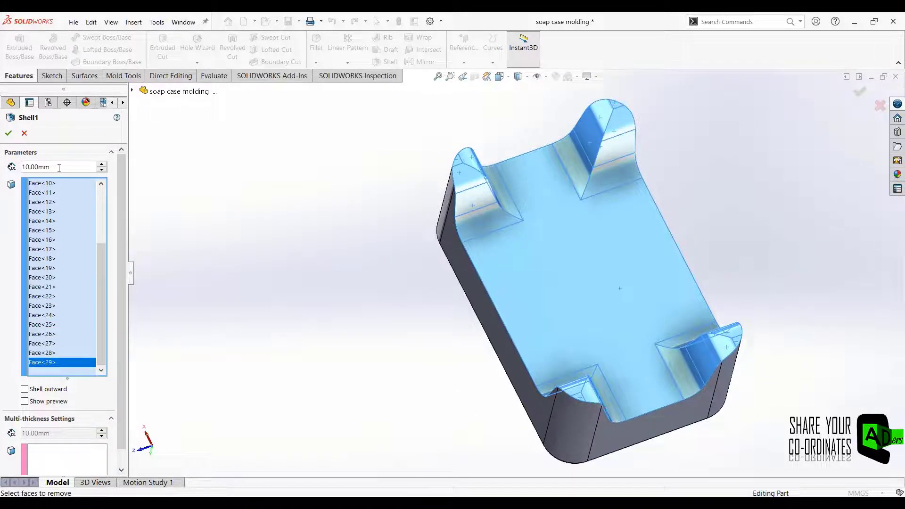
# Set the shell thickness to 1.5 mm, create the shell and save the part.
pyautogui.write('1.5')
pyautogui.press('Return')
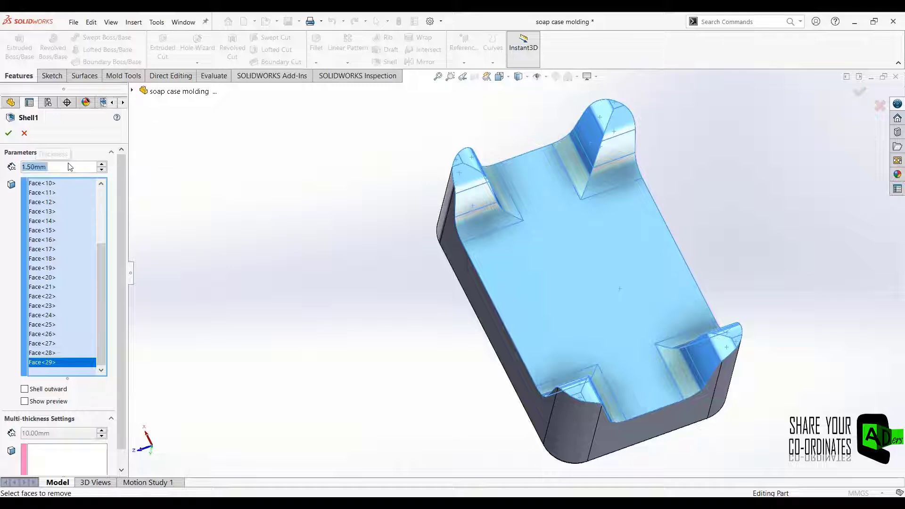
pyautogui.click(8, 134)
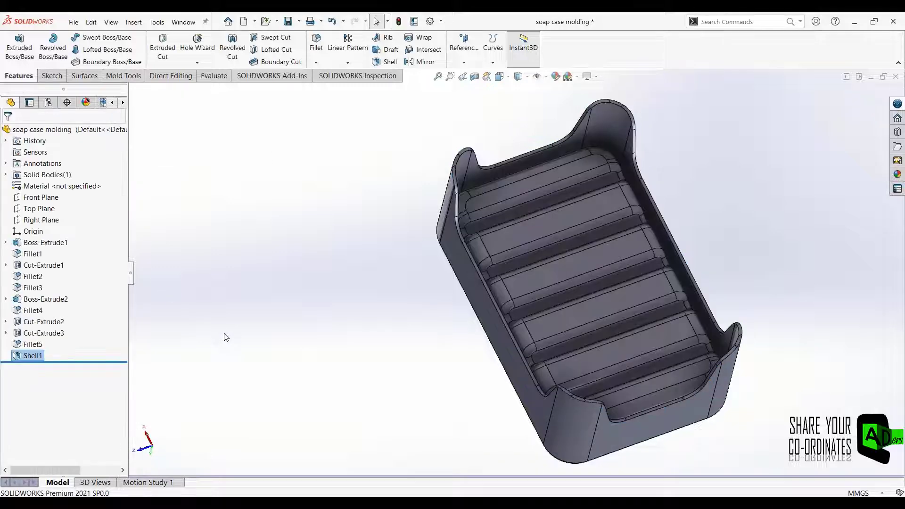
pyautogui.moveTo(211, 355); pyautogui.dragTo(330, 429, button='middle')
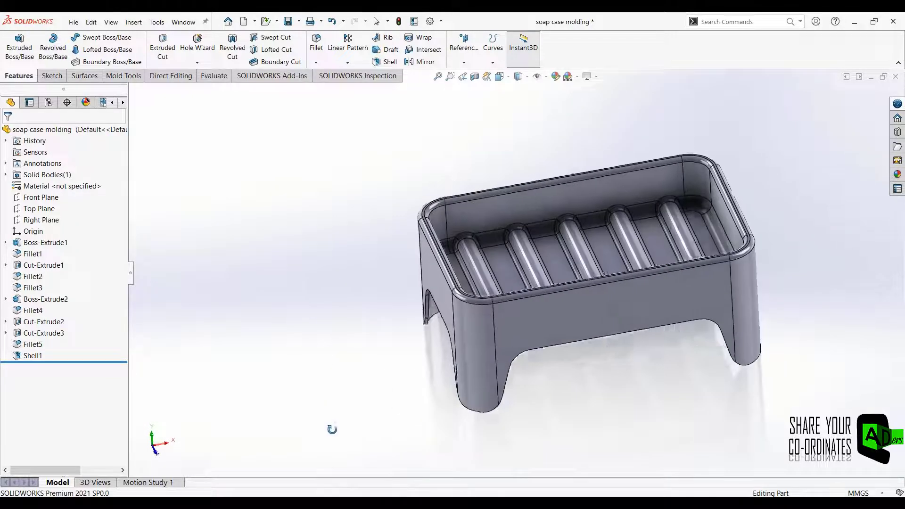
pyautogui.hotkey('ctrl', 's')
# Sketch a vertical straight slot about 16.55 mm long and 4.77 mm wide on the pocket floor face between the first two bars.
pyautogui.moveTo(643, 404); pyautogui.dragTo(548, 328, button='middle')
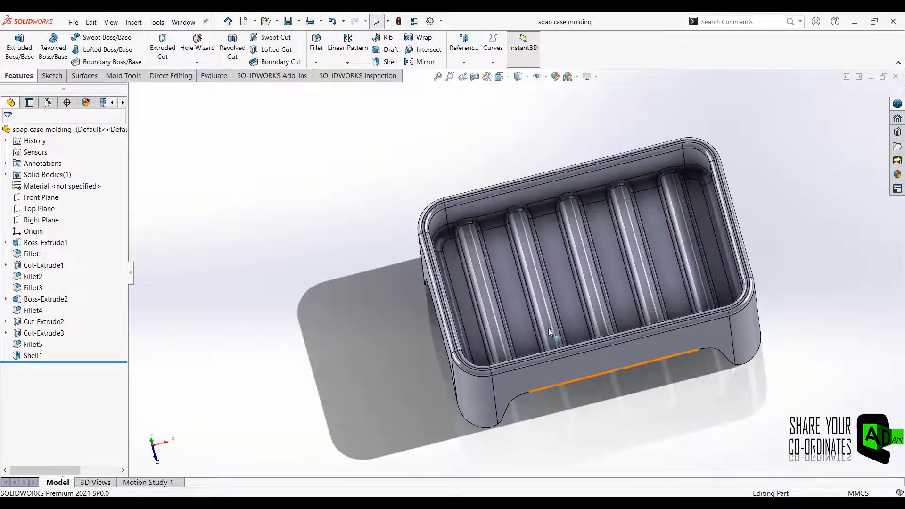
pyautogui.rightClick(514, 303)
pyautogui.click(538, 259)
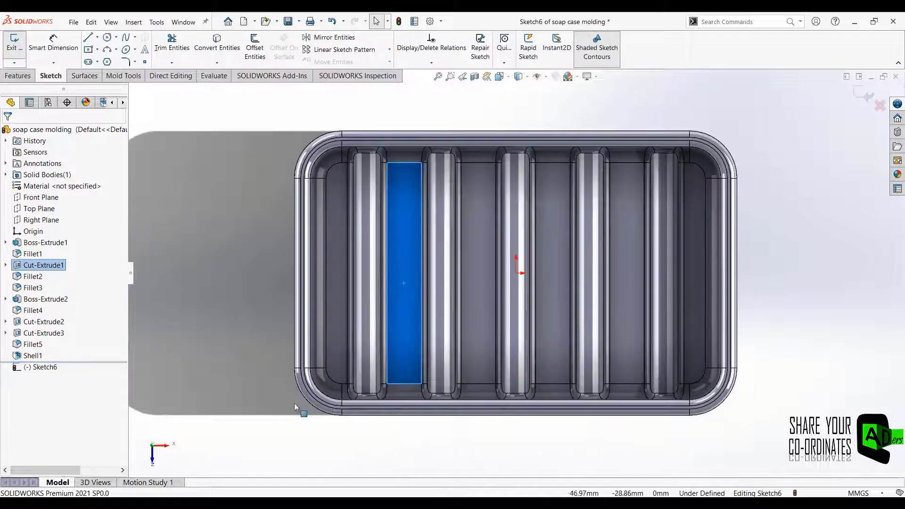
pyautogui.click(96, 62)
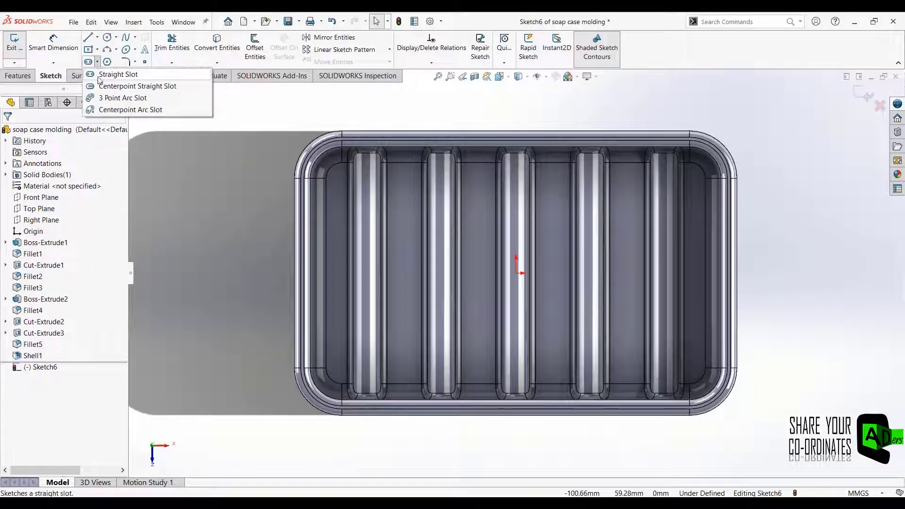
pyautogui.click(118, 75)
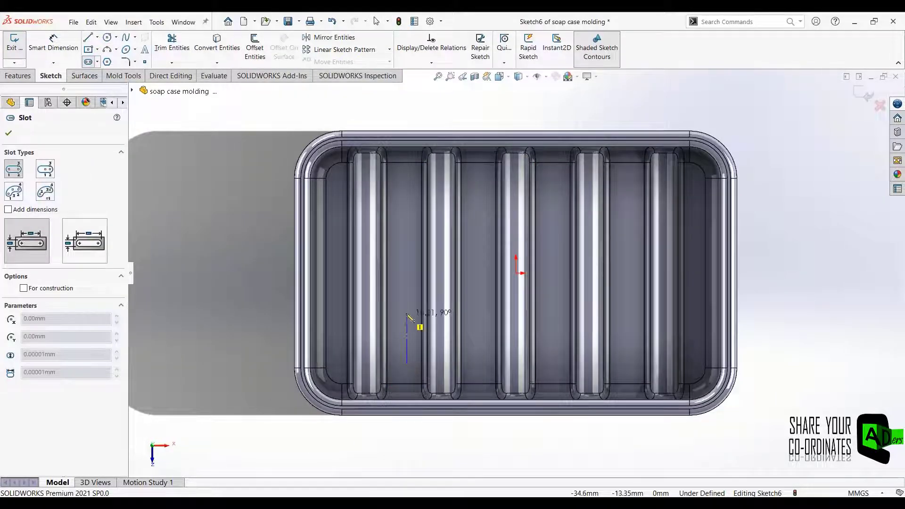
pyautogui.click(418, 298)
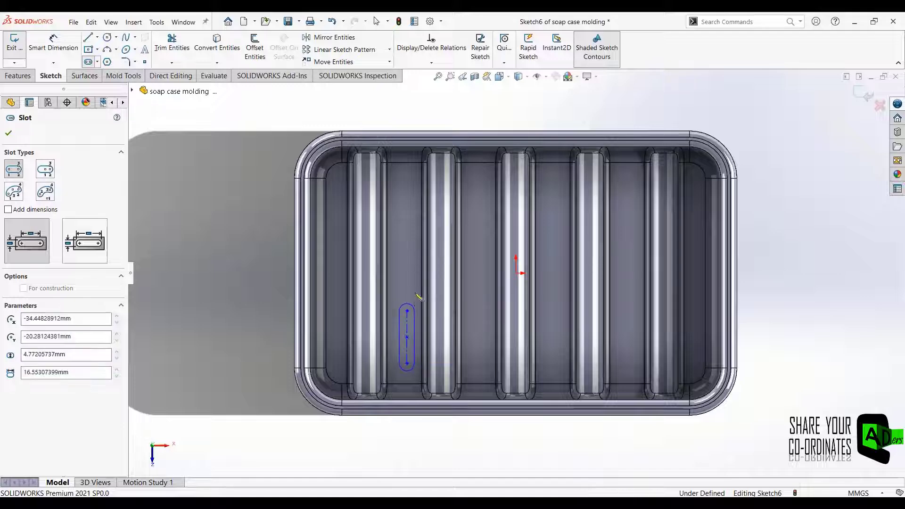
# Sketch a second vertical straight slot about 18 mm long and 6.56 mm wide above the first, between the same two bars.
pyautogui.click(408, 244)
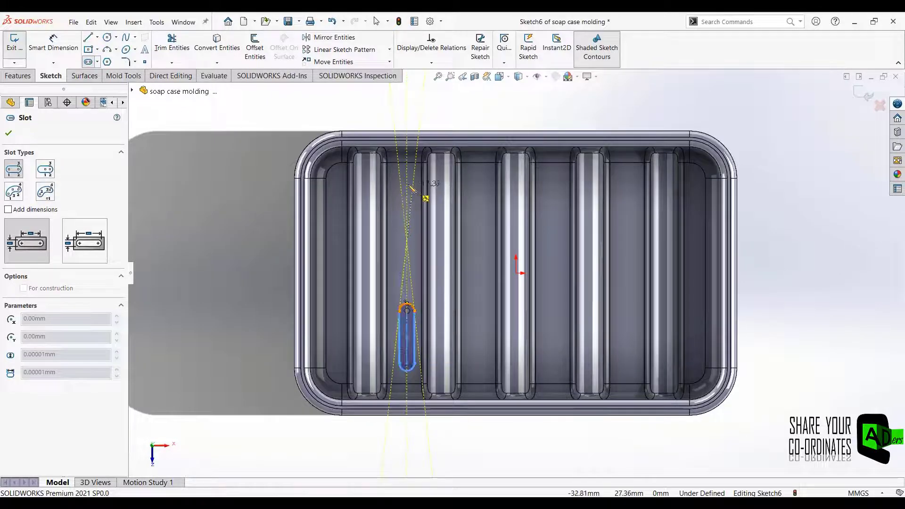
pyautogui.click(407, 184)
pyautogui.click(419, 196)
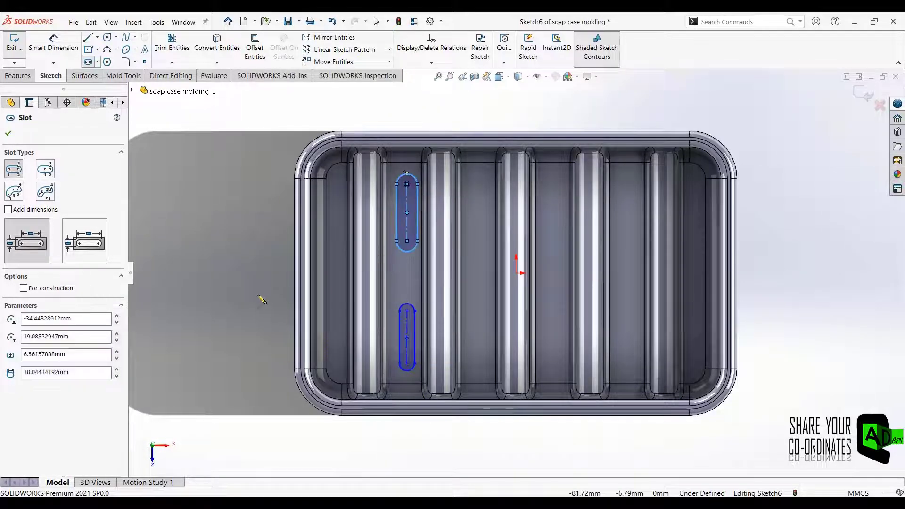
pyautogui.press('Escape')
# Add a vertical relation between the lower slot's bottom arc centre and the midpoint of the floor edge below it.
pyautogui.scroll(-6, 404, 367)
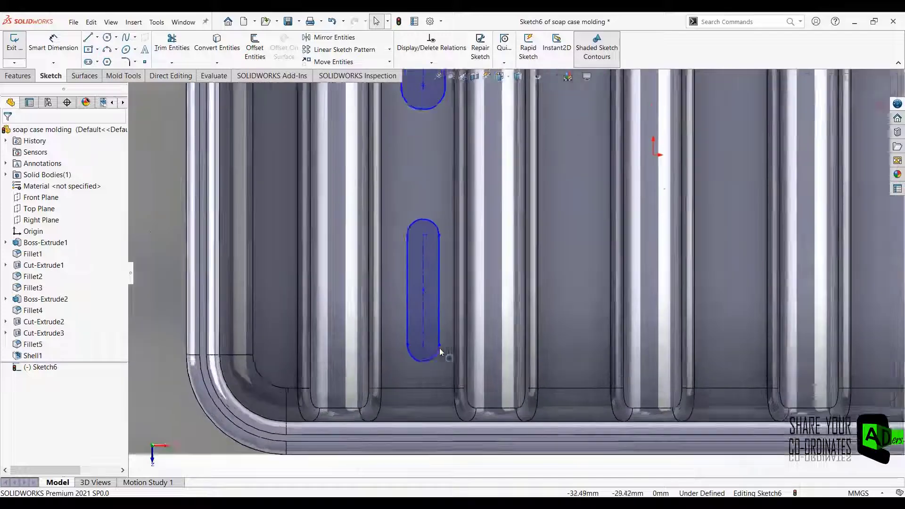
pyautogui.scroll(-1, 440, 348)
pyautogui.click(424, 343)
pyautogui.press('Escape')
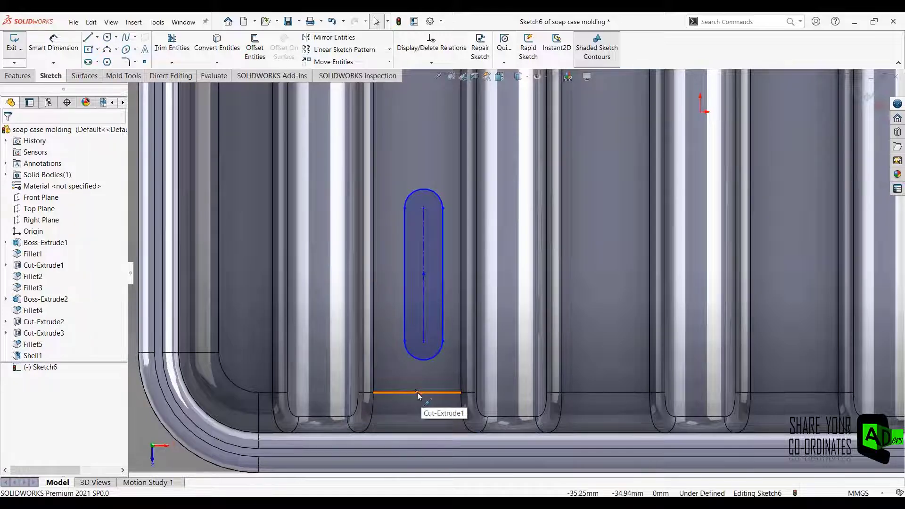
pyautogui.click(417, 392)
pyautogui.keyDown('ctrl'); pyautogui.click(423, 340); pyautogui.keyUp('ctrl')
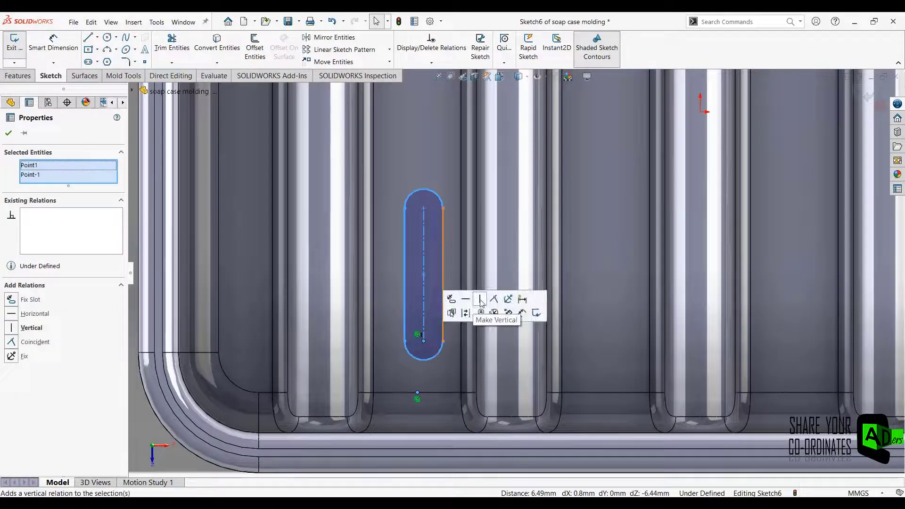
pyautogui.click(480, 300)
pyautogui.click(408, 379)
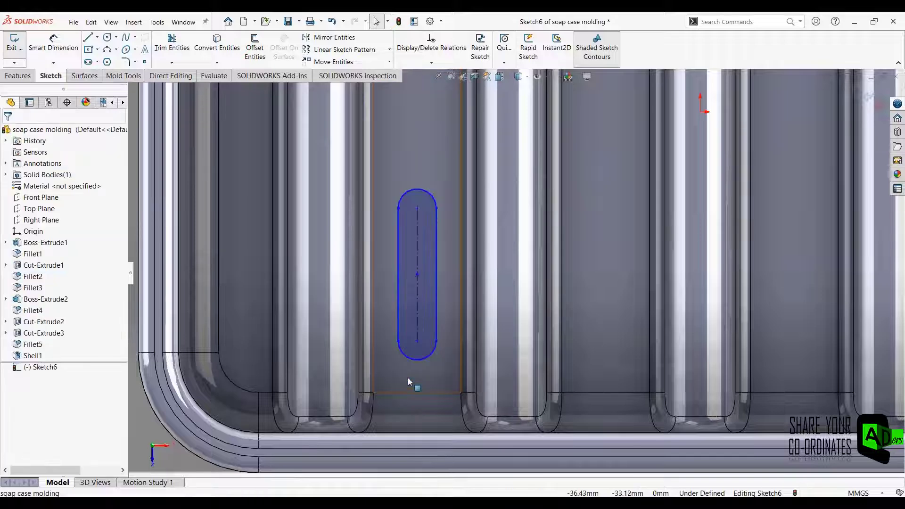
# Dimension the lower slot's centre-to-centre length as 20 mm.
pyautogui.scroll(3, 527, 283)
pyautogui.scroll(-2, 513, 314)
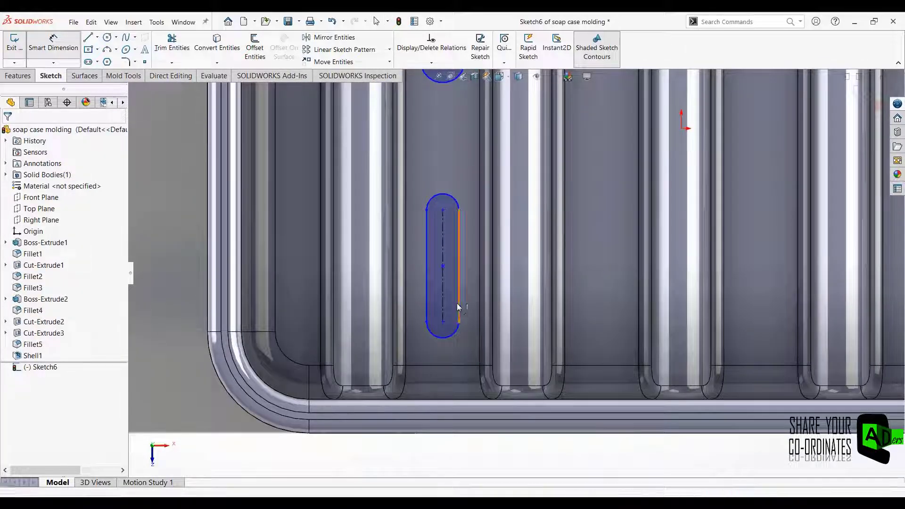
pyautogui.click(443, 301)
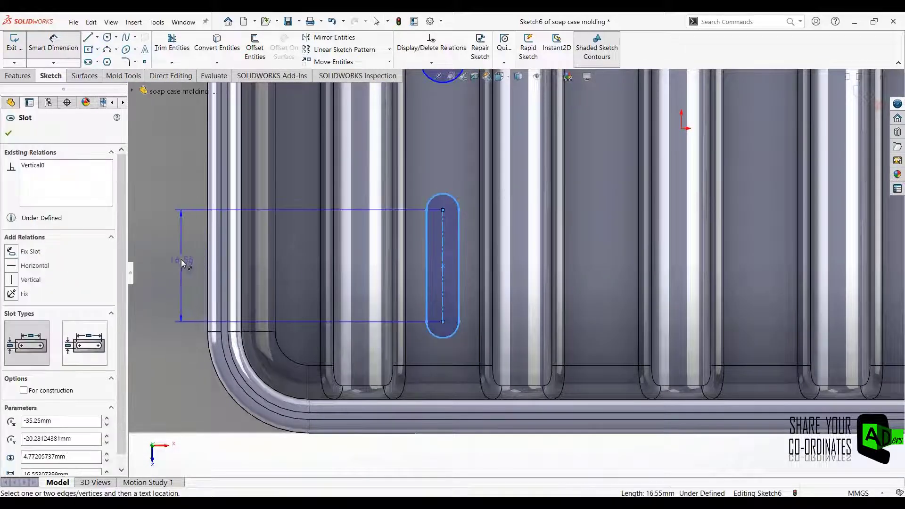
pyautogui.click(177, 259)
pyautogui.press('Return')
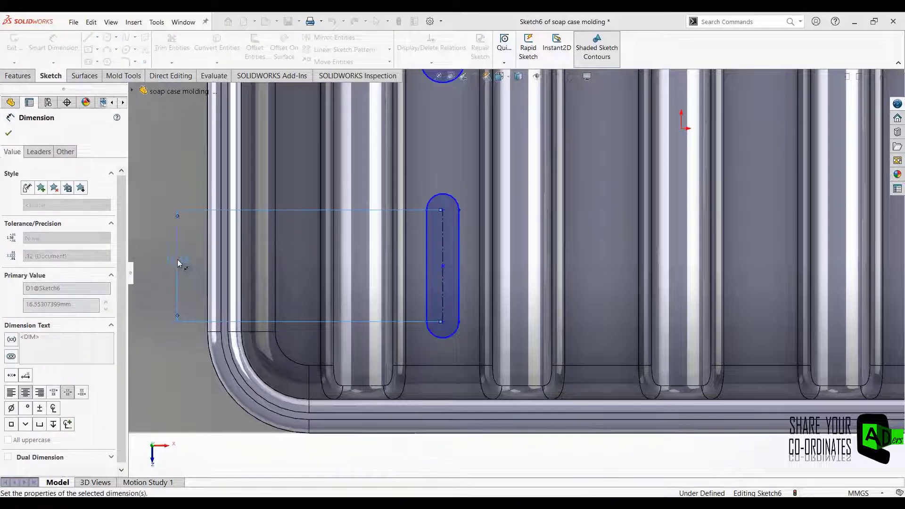
# Change the model's display style to Hidden Lines Visible.
pyautogui.click(508, 79)
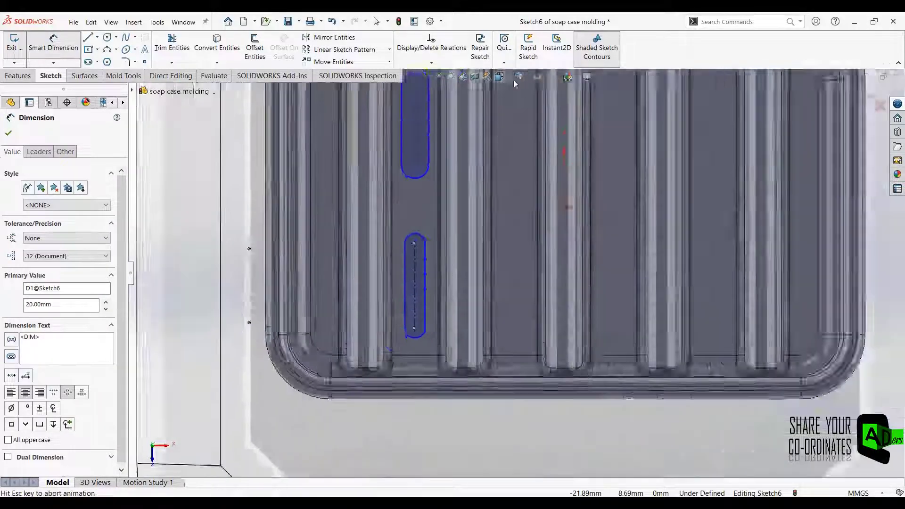
pyautogui.click(525, 80)
pyautogui.click(527, 79)
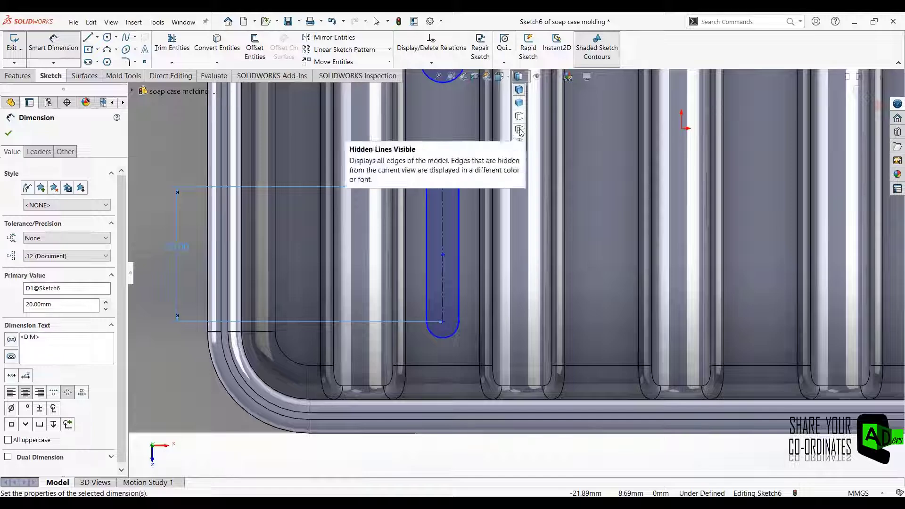
pyautogui.click(521, 116)
pyautogui.scroll(5, 490, 268)
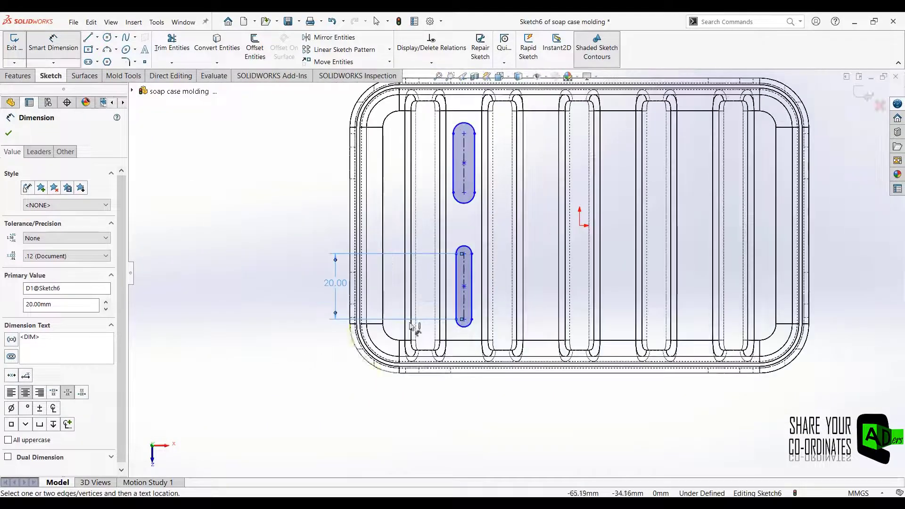
# Dimension the lower slot's width as 7 mm and place the dimension below the part outline.
pyautogui.scroll(-3, 439, 314)
pyautogui.click(476, 288)
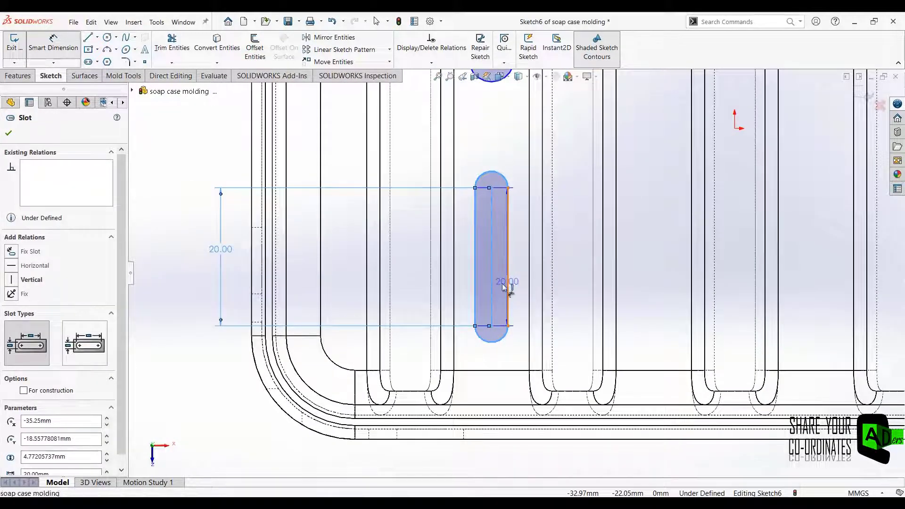
pyautogui.click(491, 375)
pyautogui.write('7')
pyautogui.press('Return')
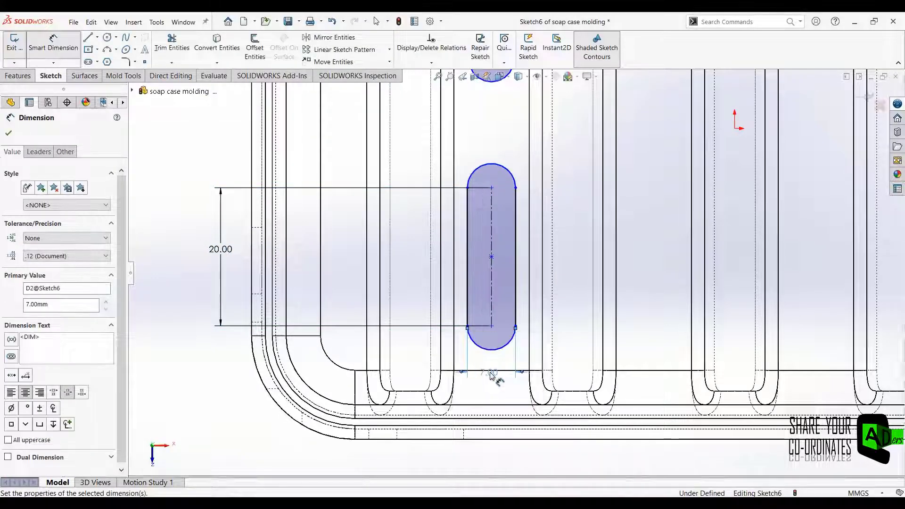
pyautogui.moveTo(493, 376); pyautogui.dragTo(473, 441)
pyautogui.click(411, 466)
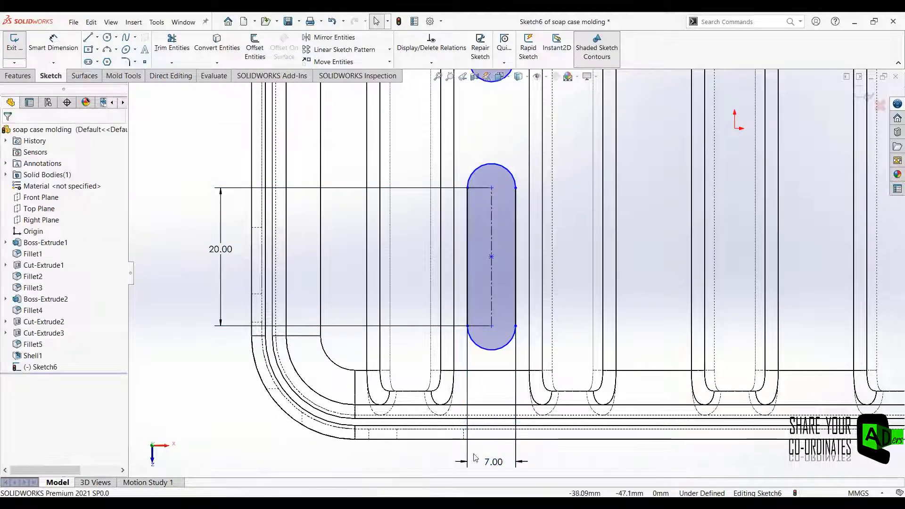
pyautogui.press('d')
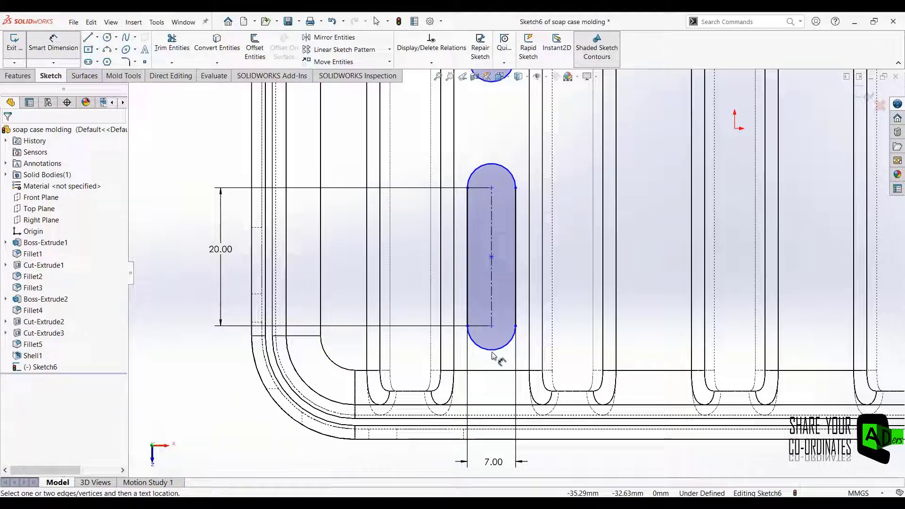
# Dimension the lower slot's bottom arc centre 5 mm from the floor edge below it.
pyautogui.click(492, 326)
pyautogui.click(574, 355)
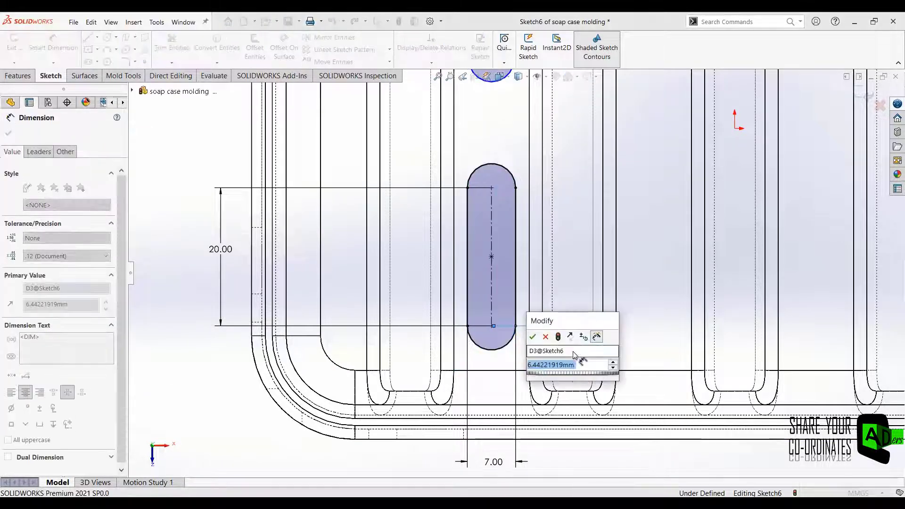
pyautogui.write('5')
pyautogui.press('Return')
# Dimension the upper slot's top arc centre 5 mm from the floor edge above it.
pyautogui.scroll(5, 572, 358)
pyautogui.scroll(6, 505, 176)
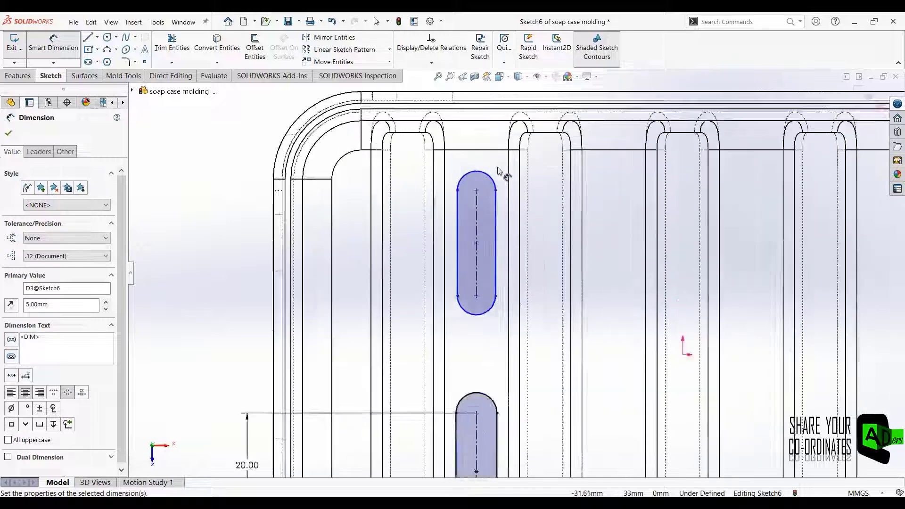
pyautogui.click(469, 235)
pyautogui.click(466, 159)
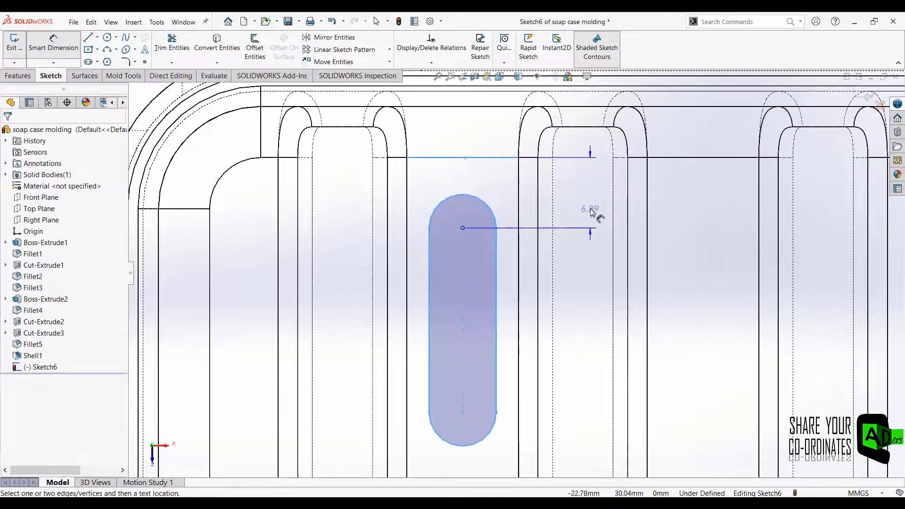
pyautogui.click(590, 195)
pyautogui.write('5.00mm')
pyautogui.press('Return')
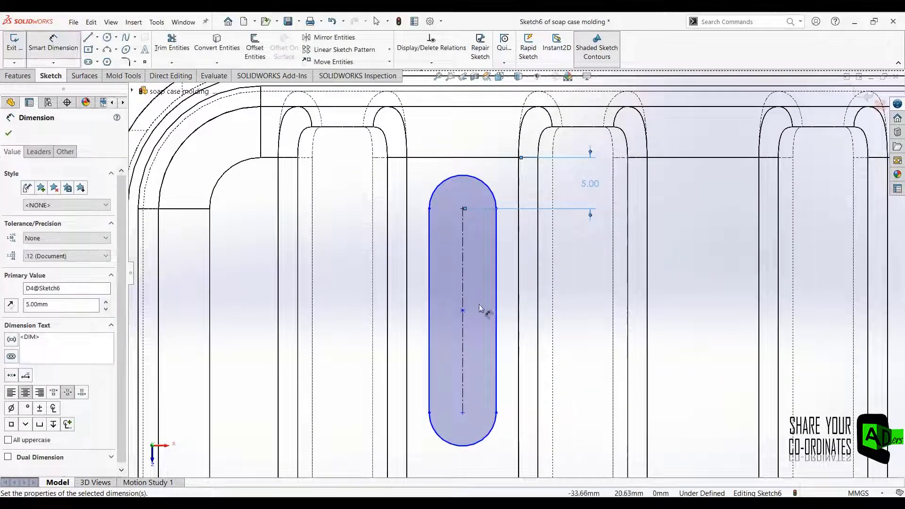
# Dimension the upper slot's centre-to-centre length as 20 mm.
pyautogui.click(463, 299)
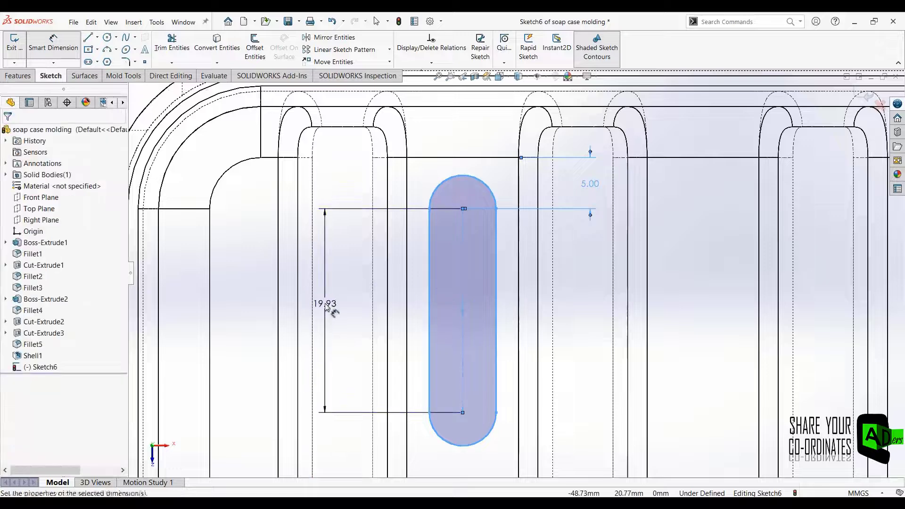
pyautogui.click(325, 305)
pyautogui.write('20')
pyautogui.press('Return')
# Dimension the upper slot's width as 7 mm, place the dimension below the slot and finish dimensioning.
pyautogui.click(496, 303)
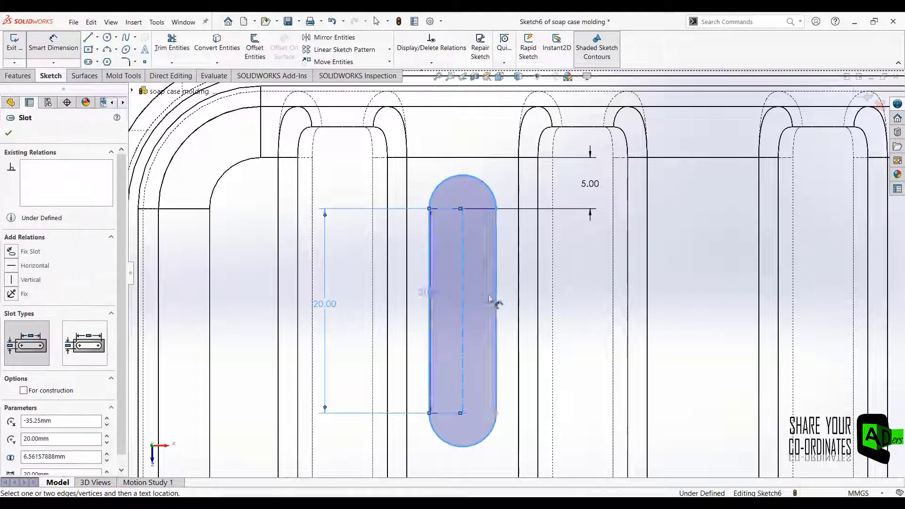
pyautogui.click(498, 299)
pyautogui.click(465, 467)
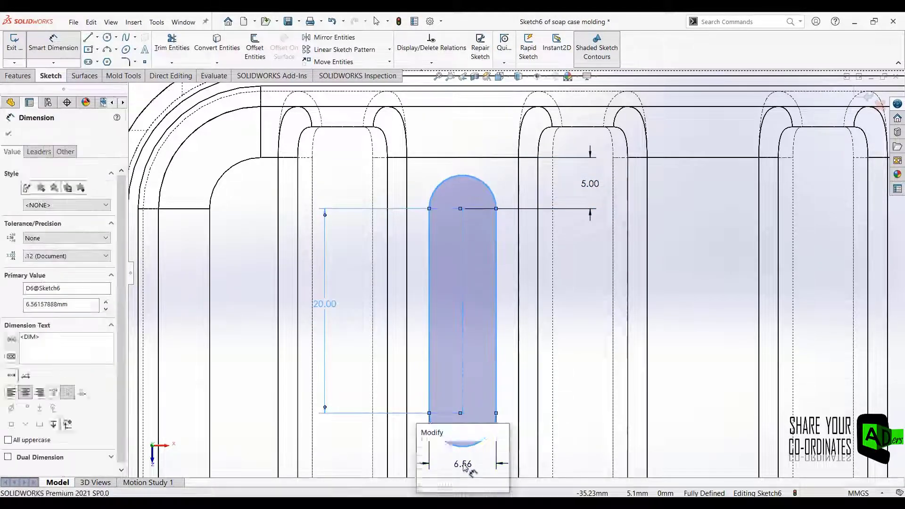
pyautogui.write('7')
pyautogui.press('Return')
pyautogui.scroll(1, 467, 470)
pyautogui.scroll(3, 466, 469)
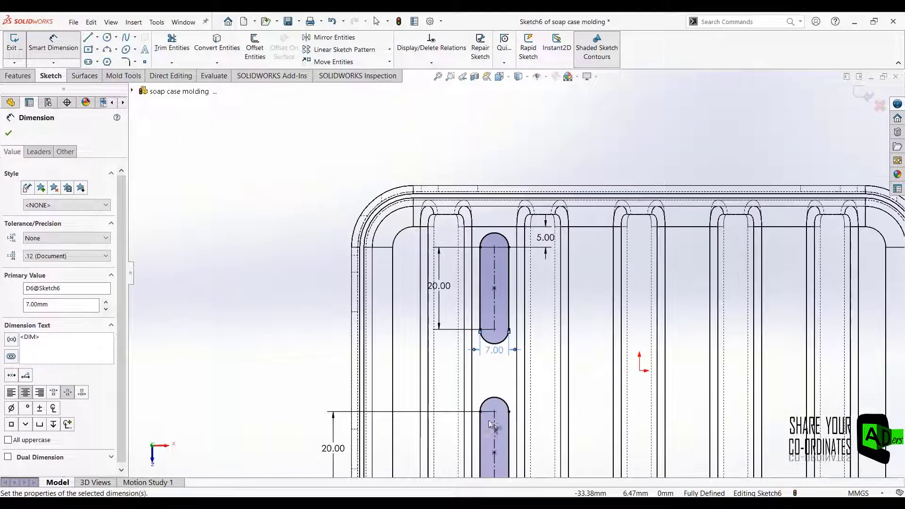
pyautogui.scroll(-2, 457, 195)
pyautogui.click(8, 134)
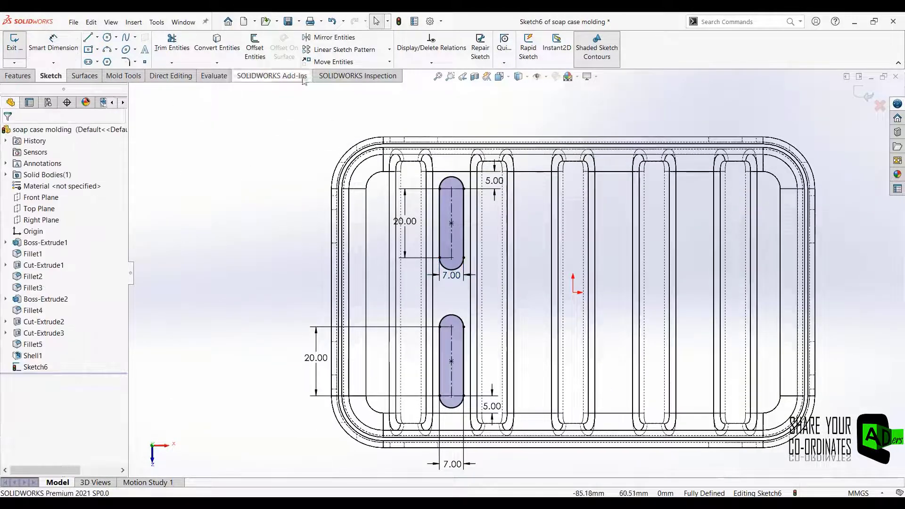
# Pattern both slots linearly along the X-axis with 4 instances spaced 23.5 mm apart.
pyautogui.click(344, 50)
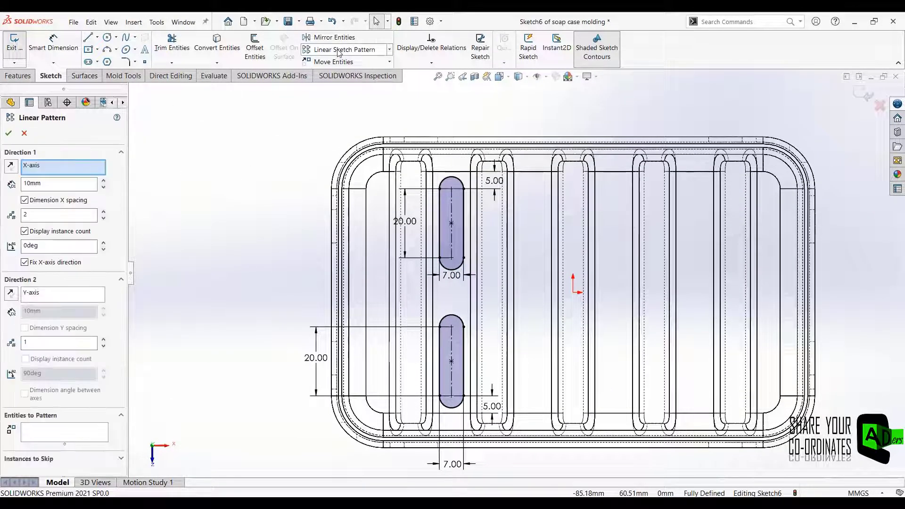
pyautogui.click(453, 221)
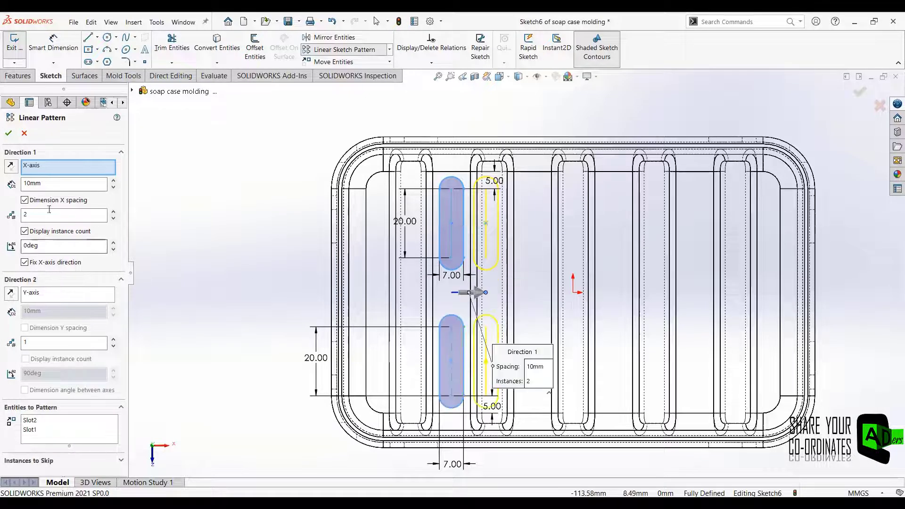
pyautogui.write('4')
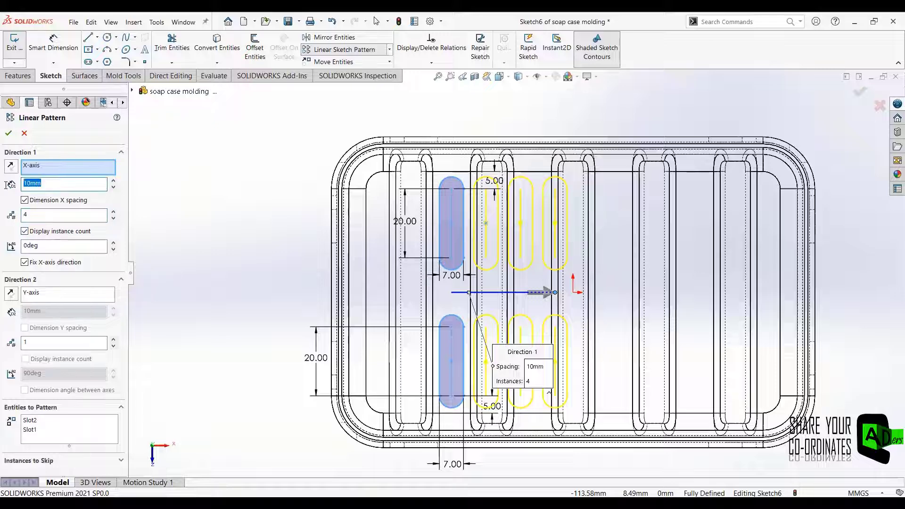
pyautogui.write('23.5')
pyautogui.press('Return')
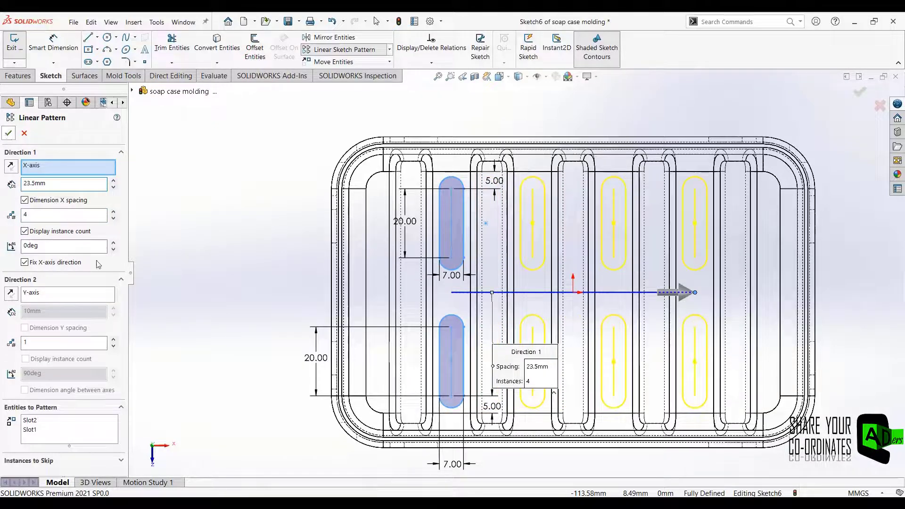
pyautogui.press('Return')
# Cut the eight slots through the floor with a 90 mm blind Extruded Cut.
pyautogui.click(18, 79)
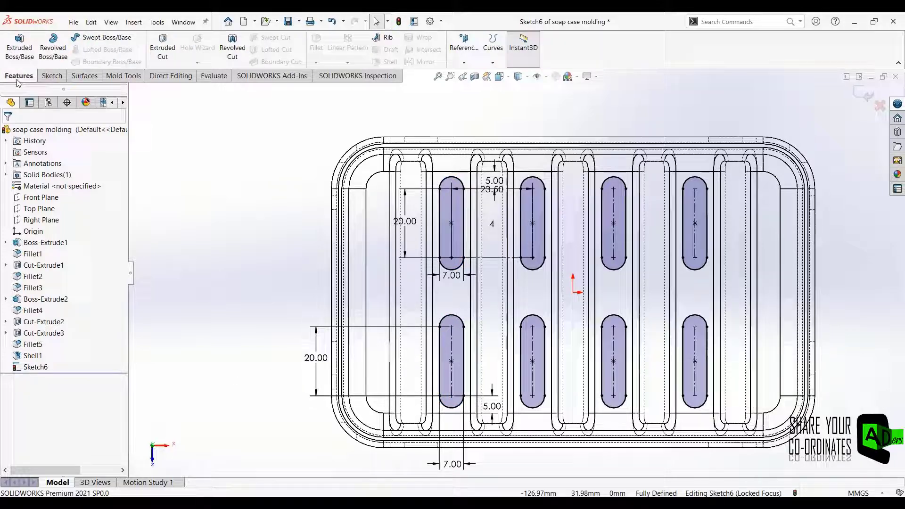
pyautogui.click(164, 45)
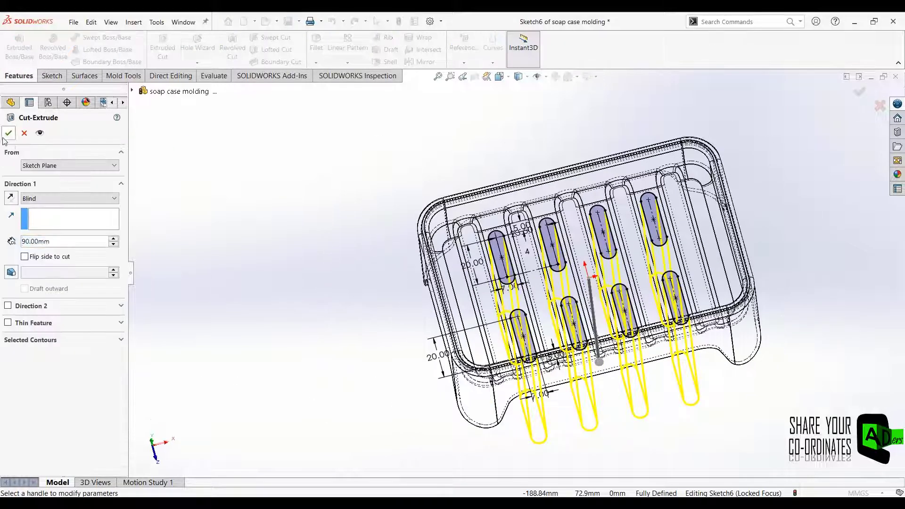
pyautogui.click(9, 134)
# Change the model's display style to Shaded With Edges.
pyautogui.click(519, 76)
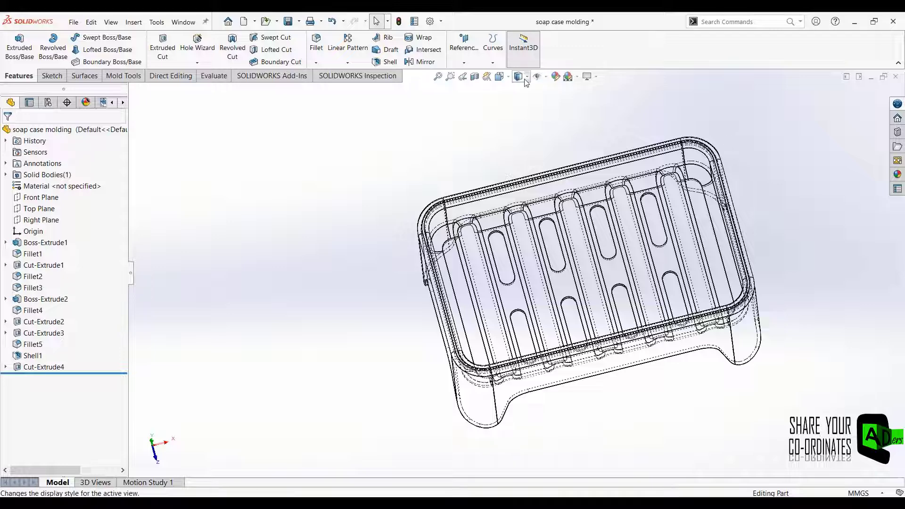
pyautogui.click(519, 89)
pyautogui.moveTo(385, 366)
pyautogui.mouseDown(button='middle')
pyautogui.moveTo(348, 117)
pyautogui.moveTo(354, 192)
pyautogui.moveTo(393, 319)
pyautogui.mouseUp(button='middle')
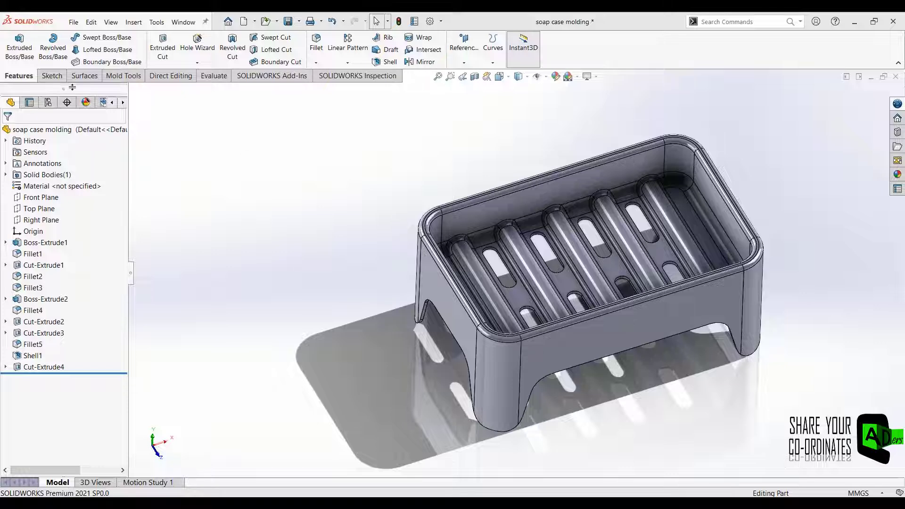
# Run a 3° Draft Analysis on the part, using the flat top rim face as the direction of pull.
pyautogui.click(123, 76)
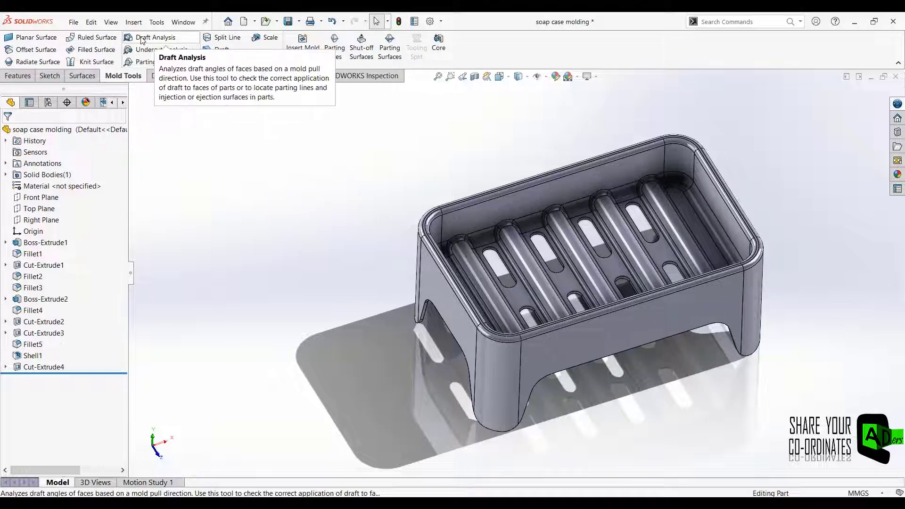
pyautogui.click(142, 40)
pyautogui.scroll(-8, 523, 287)
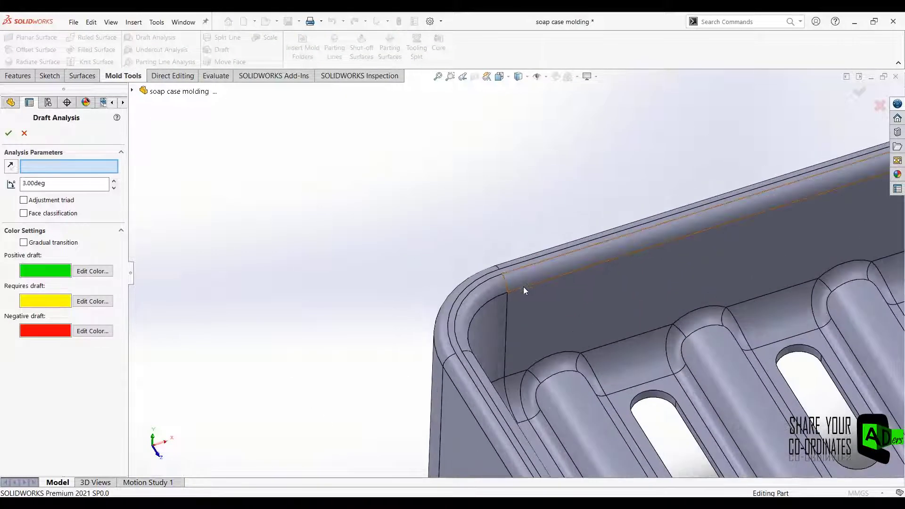
pyautogui.click(430, 290)
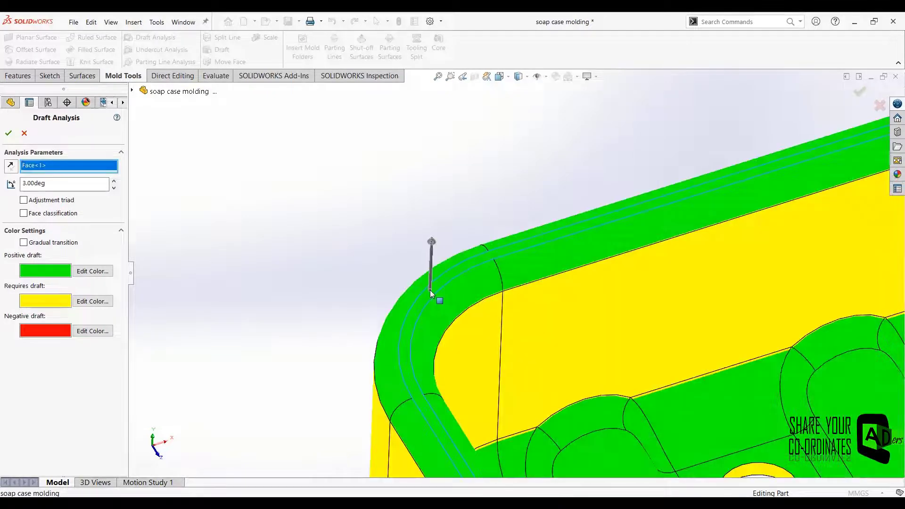
pyautogui.scroll(8, 430, 290)
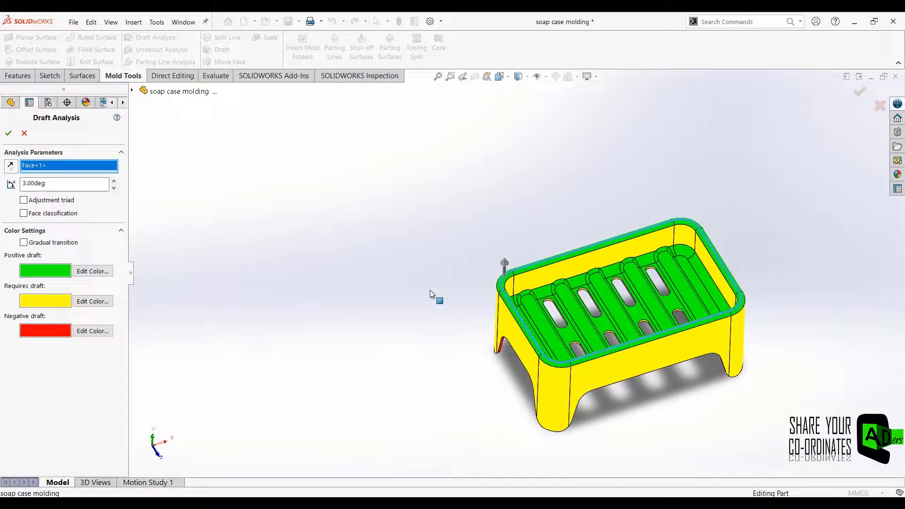
pyautogui.click(9, 134)
pyautogui.scroll(-3, 573, 376)
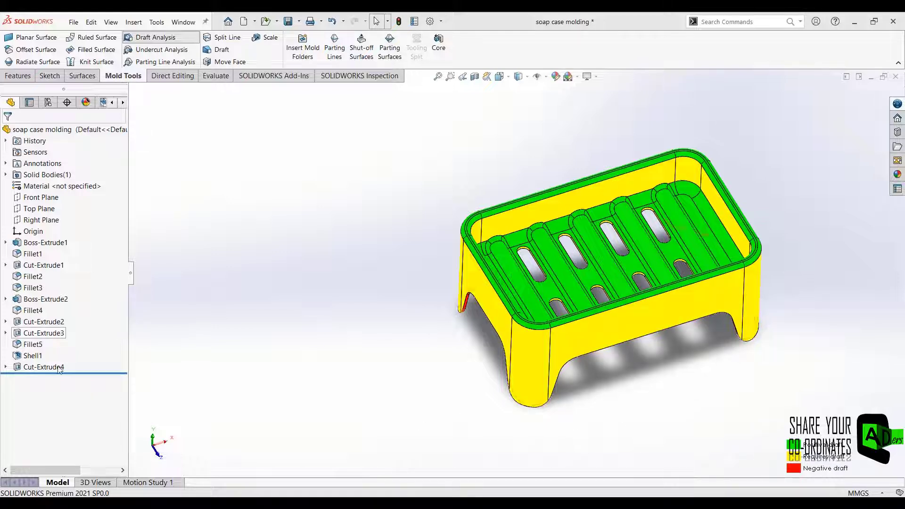
# Roll the model back to just after Boss-Extrude1 and draft the block's four side faces 7° with the top face as neutral plane.
pyautogui.moveTo(86, 373); pyautogui.dragTo(76, 248)
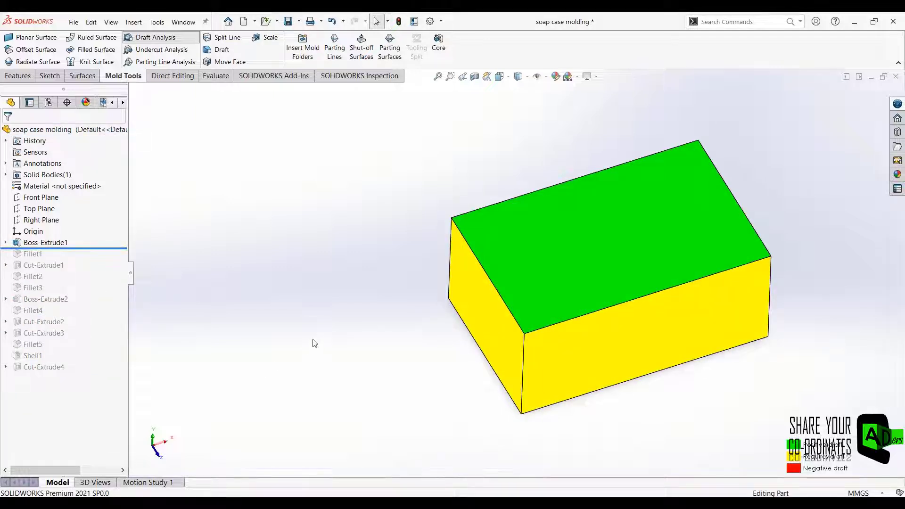
pyautogui.click(221, 51)
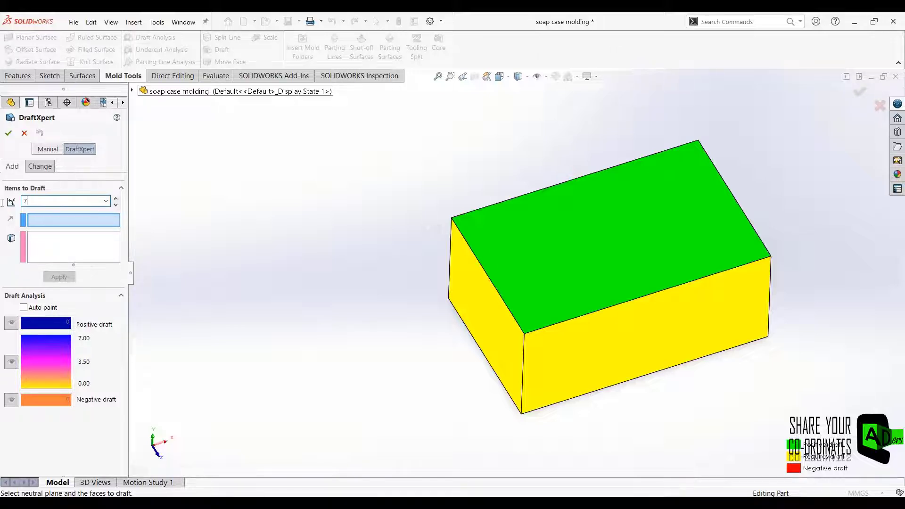
pyautogui.click(534, 253)
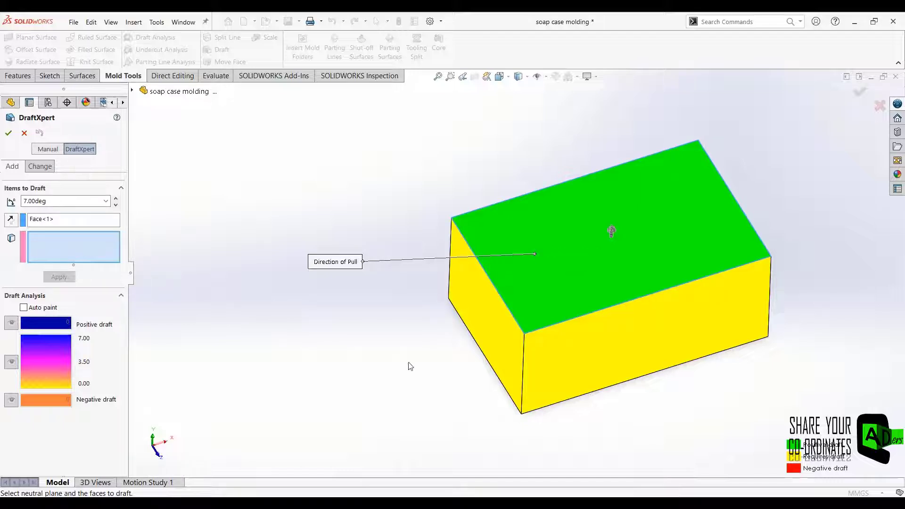
pyautogui.click(495, 344)
pyautogui.click(592, 356)
pyautogui.moveTo(495, 369); pyautogui.dragTo(626, 312, button='middle')
pyautogui.click(689, 278)
pyautogui.moveTo(469, 210); pyautogui.dragTo(408, 376, button='middle')
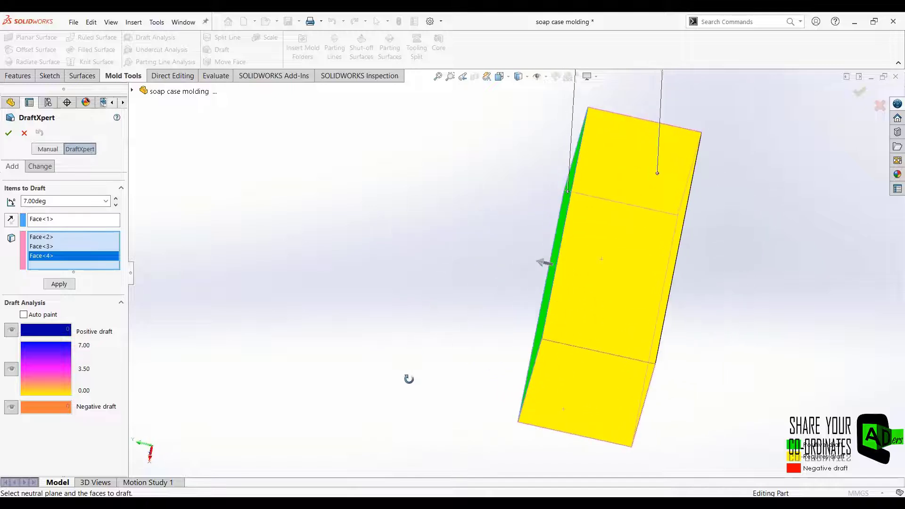
pyautogui.click(606, 271)
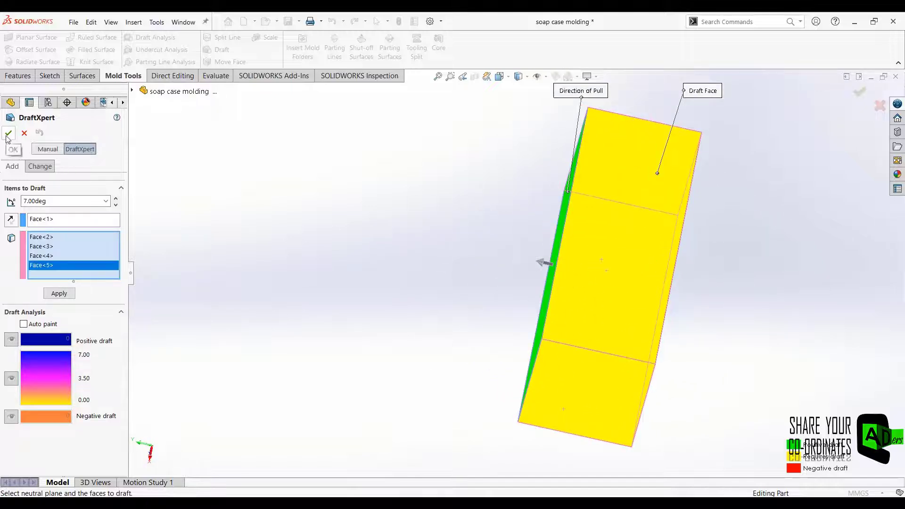
pyautogui.moveTo(345, 253); pyautogui.dragTo(467, 126, button='middle')
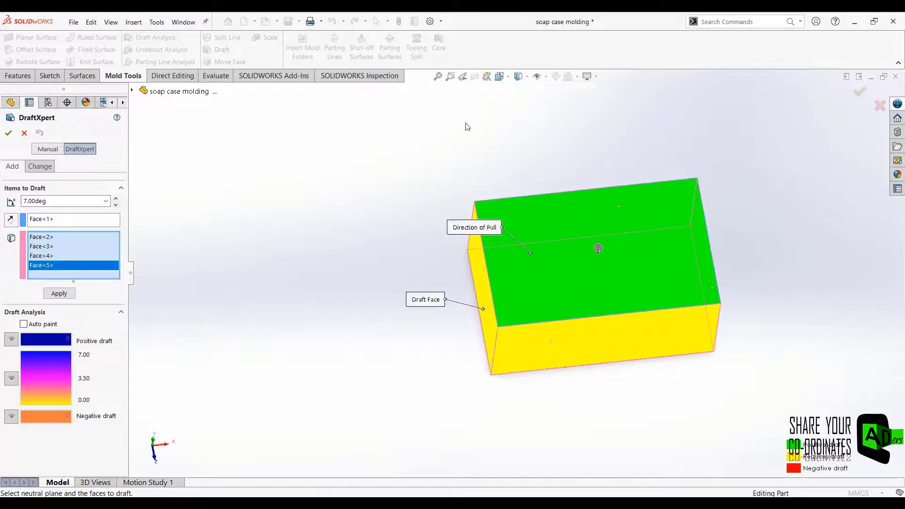
pyautogui.click(8, 134)
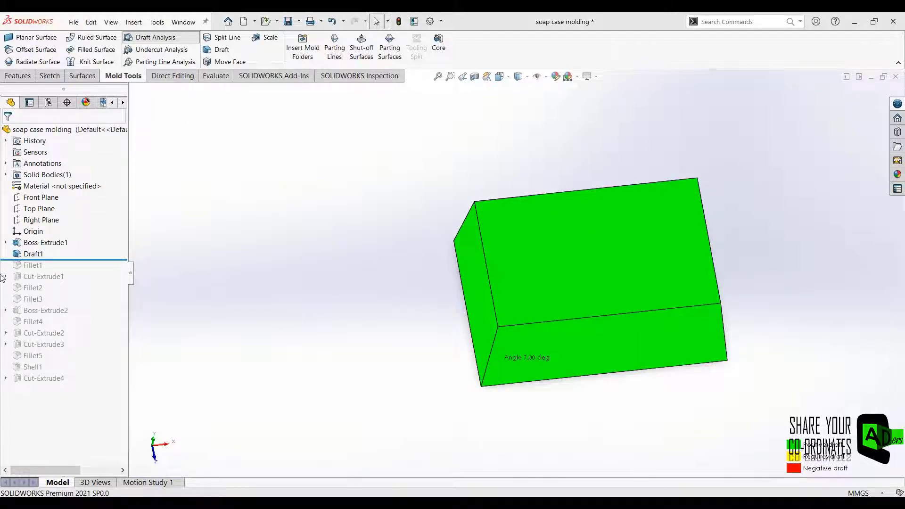
# Roll the model forward to just after Cut-Extrude1 and start a 7° DraftXpert draft with the flat top rim face as direction of pull.
pyautogui.moveTo(81, 258); pyautogui.dragTo(111, 281)
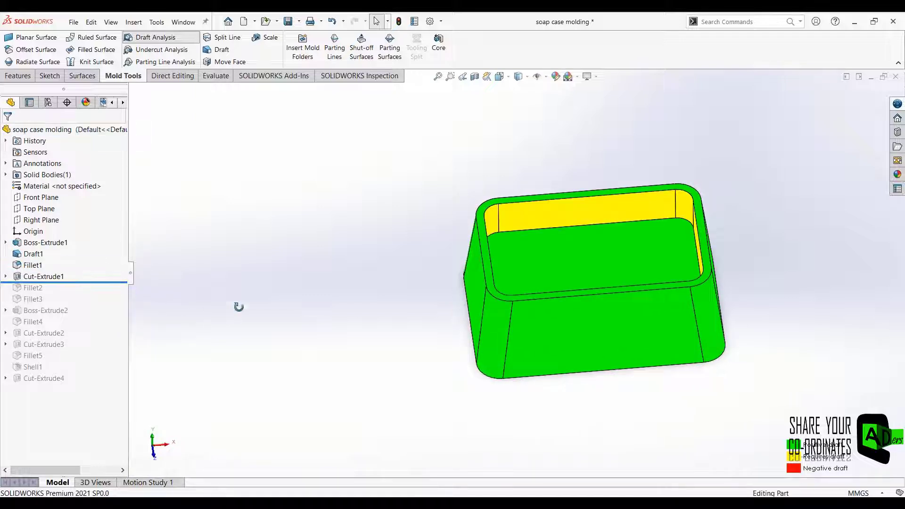
pyautogui.moveTo(239, 307); pyautogui.dragTo(235, 328, button='middle')
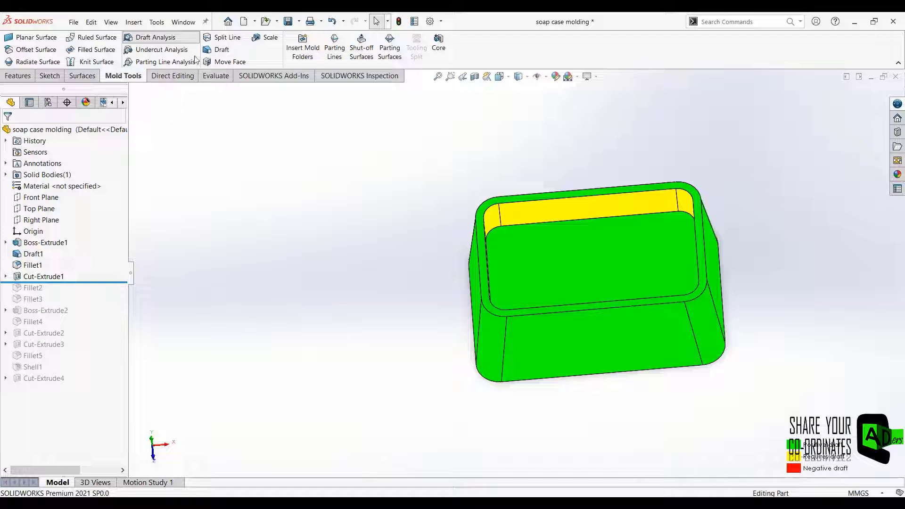
pyautogui.click(219, 51)
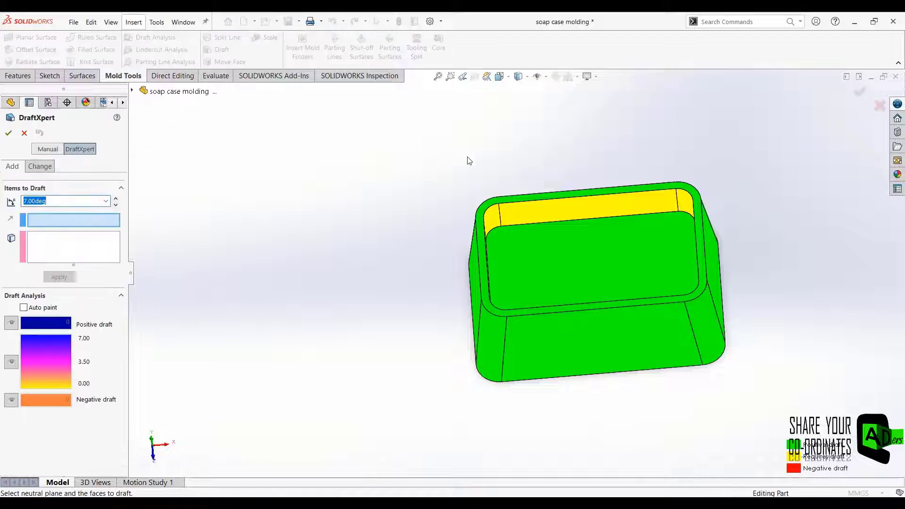
pyautogui.click(517, 197)
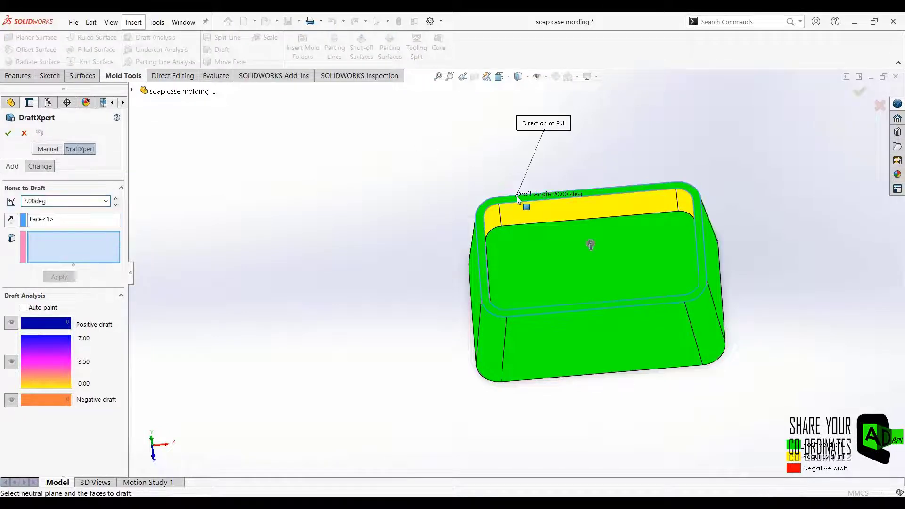
pyautogui.moveTo(343, 263)
pyautogui.mouseDown(button='middle')
pyautogui.moveTo(341, 188)
pyautogui.moveTo(342, 279)
pyautogui.mouseUp(button='middle')
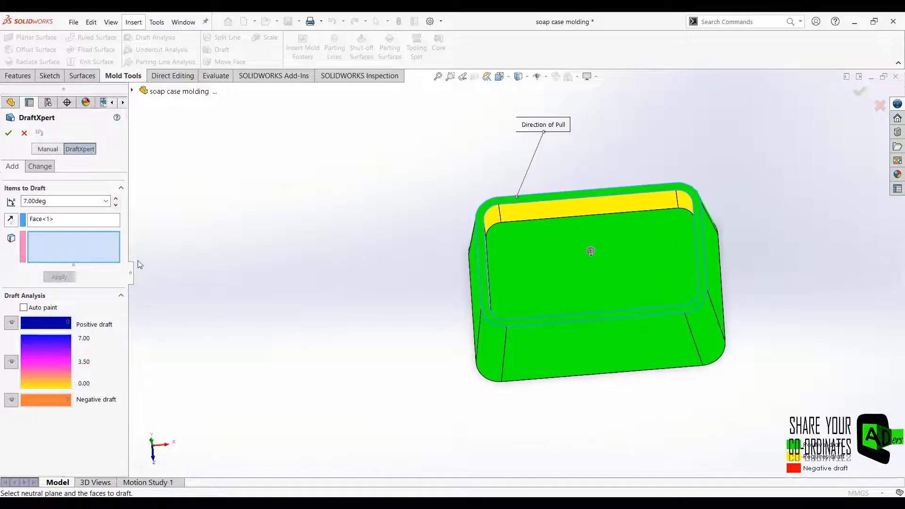
# Select all eight inner wall faces of the pocket, including the rounded corners, and apply the 7° draft.
pyautogui.click(537, 213)
pyautogui.click(491, 218)
pyautogui.moveTo(491, 218); pyautogui.dragTo(491, 293, button='middle')
pyautogui.click(485, 282)
pyautogui.click(482, 321)
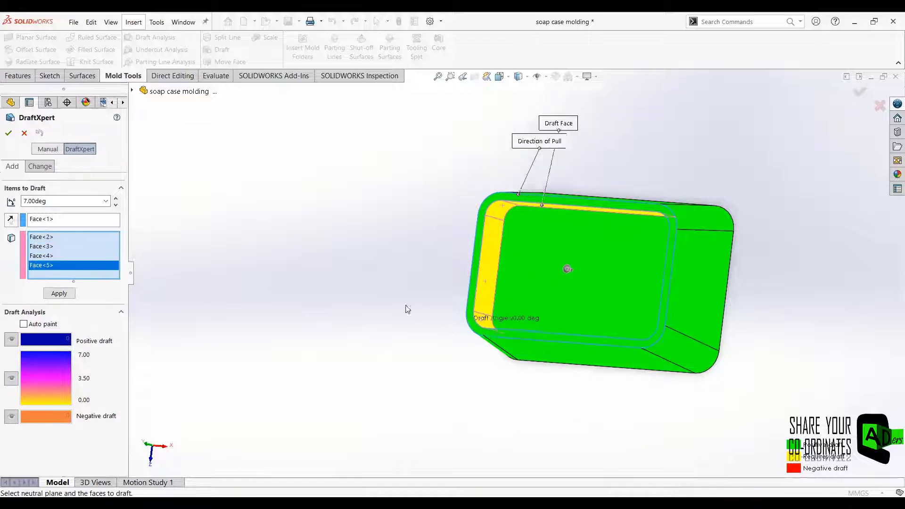
pyautogui.moveTo(405, 310); pyautogui.dragTo(440, 391, button='middle')
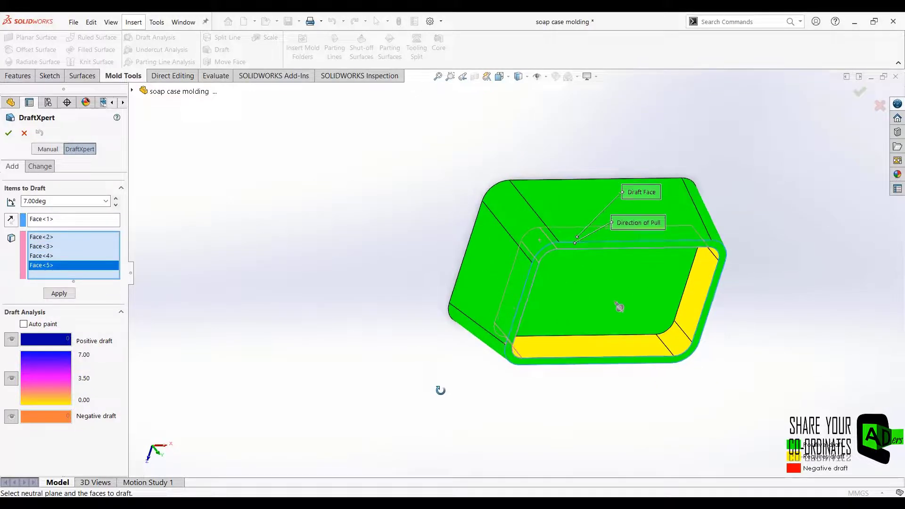
pyautogui.click(620, 355)
pyautogui.click(675, 340)
pyautogui.click(696, 305)
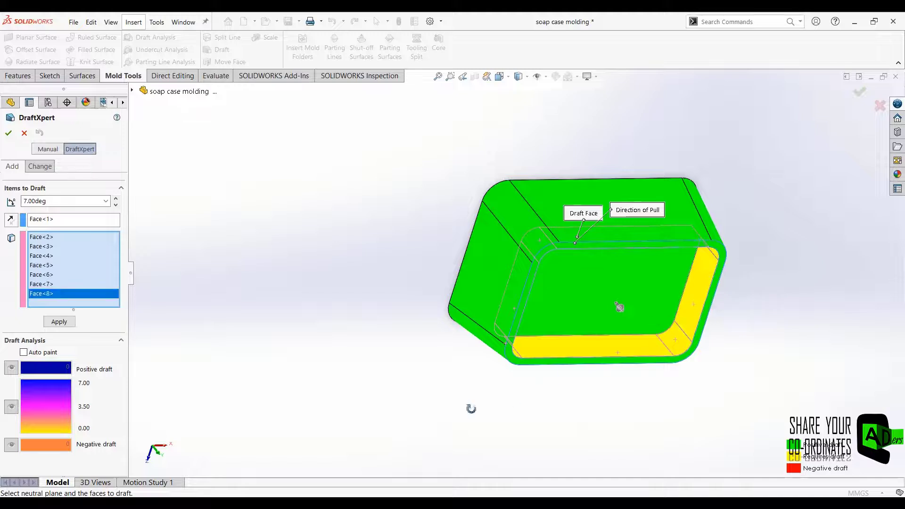
pyautogui.moveTo(472, 409); pyautogui.dragTo(461, 228, button='middle')
pyautogui.click(704, 242)
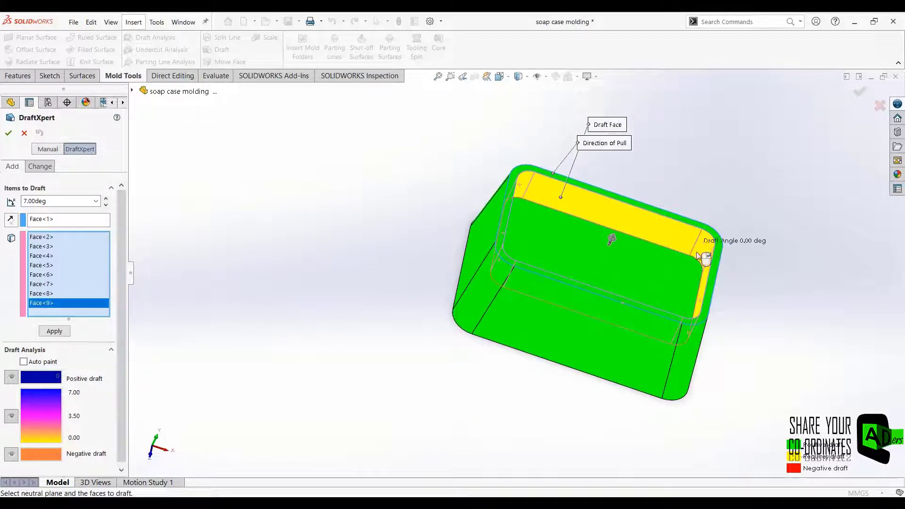
pyautogui.moveTo(500, 363); pyautogui.dragTo(481, 326, button='middle')
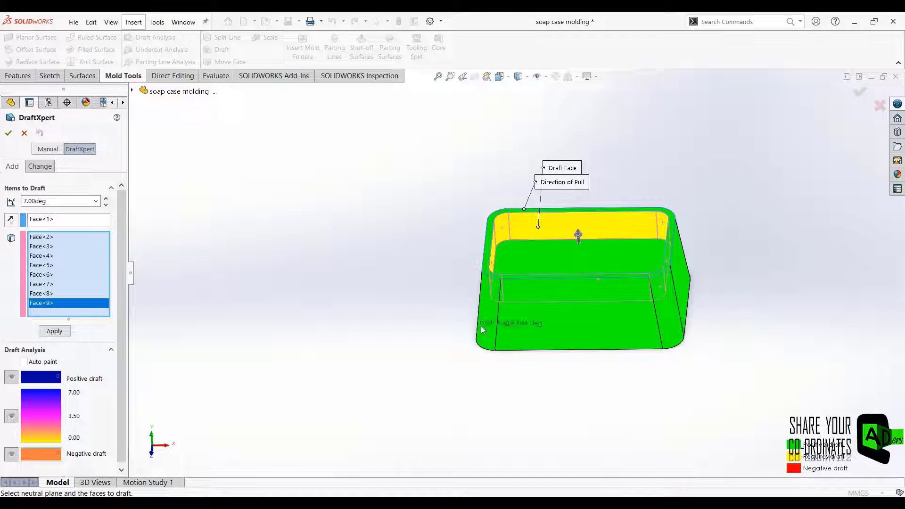
pyautogui.click(8, 134)
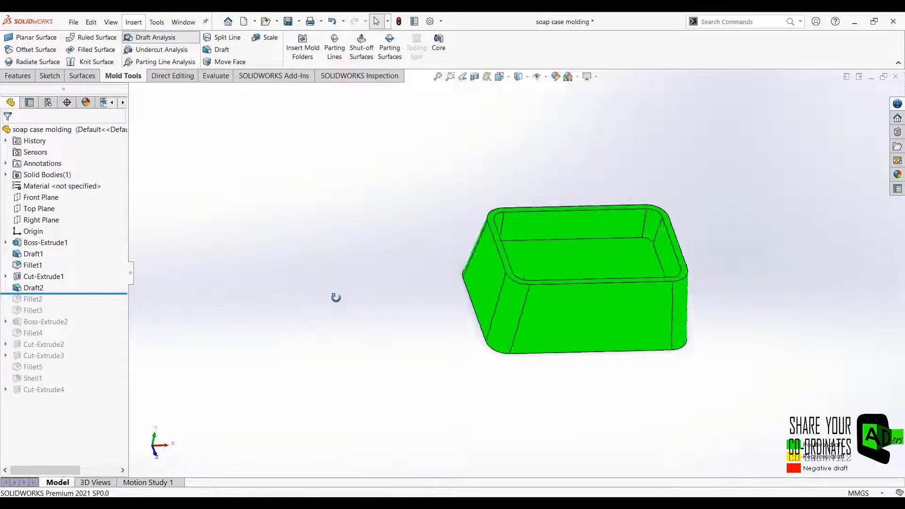
# Roll the feature history forward past Cut-Extrude2 and on through Cut-Extrude4, checking the draft colours on the legs and drainage slots.
pyautogui.moveTo(336, 298)
pyautogui.mouseDown(button='middle')
pyautogui.moveTo(358, 358)
pyautogui.moveTo(321, 304)
pyautogui.mouseUp(button='middle')
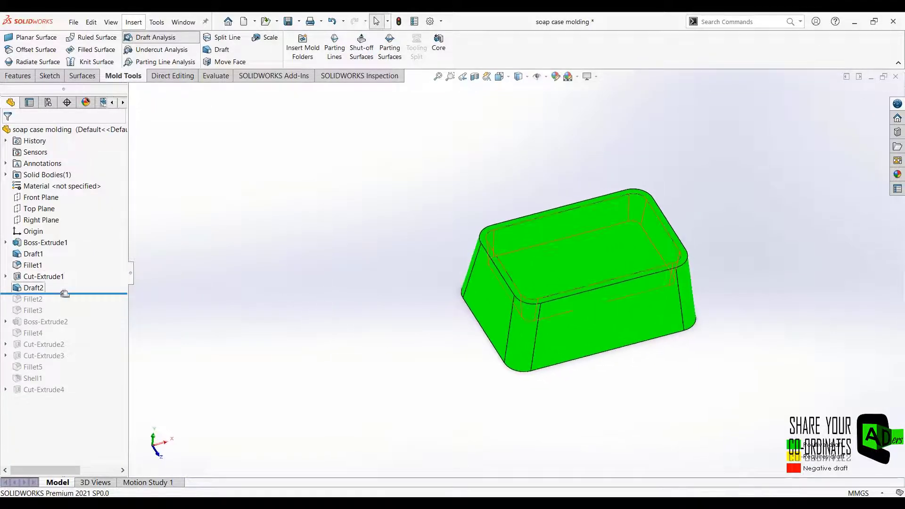
pyautogui.moveTo(64, 293); pyautogui.dragTo(91, 349)
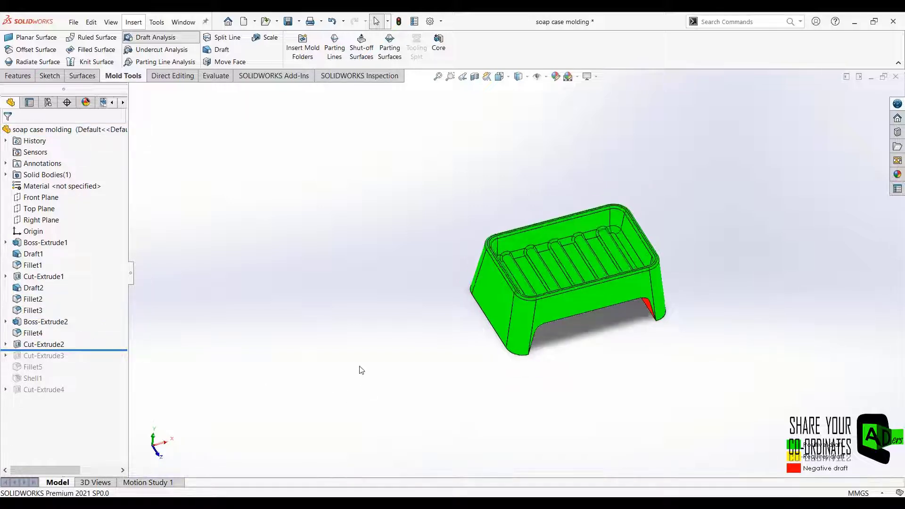
pyautogui.moveTo(360, 370); pyautogui.dragTo(358, 238, button='middle')
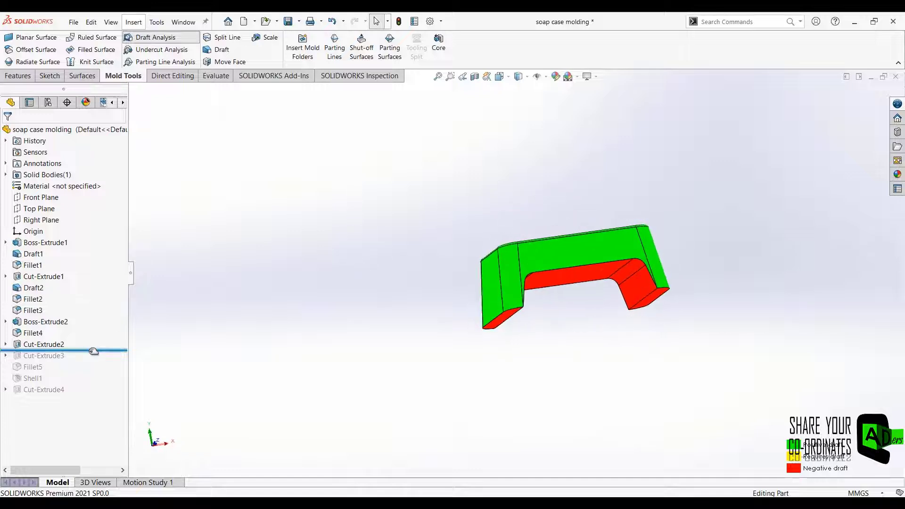
pyautogui.moveTo(93, 352); pyautogui.dragTo(100, 393)
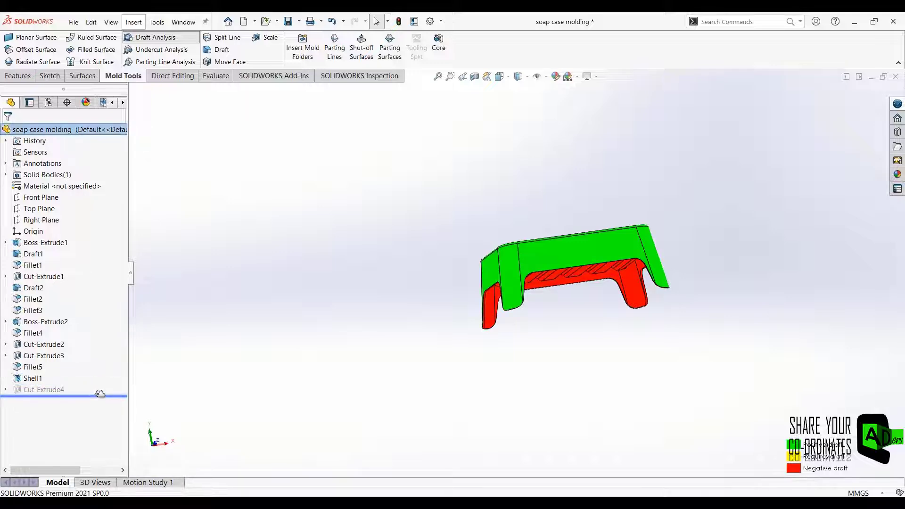
pyautogui.moveTo(334, 283)
pyautogui.mouseDown(button='middle')
pyautogui.moveTo(346, 455)
pyautogui.moveTo(251, 214)
pyautogui.moveTo(319, 289)
pyautogui.moveTo(418, 305)
pyautogui.moveTo(360, 230)
pyautogui.moveTo(336, 287)
pyautogui.mouseUp(button='middle')
pyautogui.scroll(-10, 495, 297)
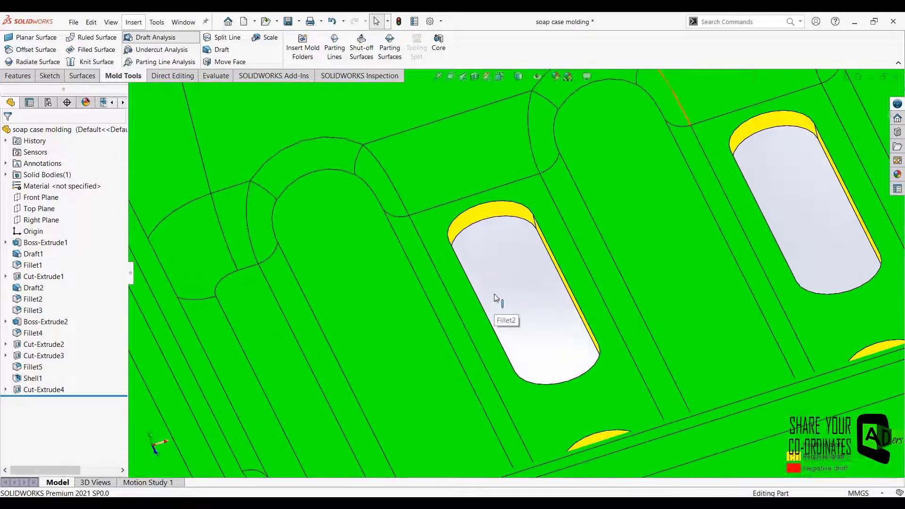
pyautogui.scroll(5, 510, 280)
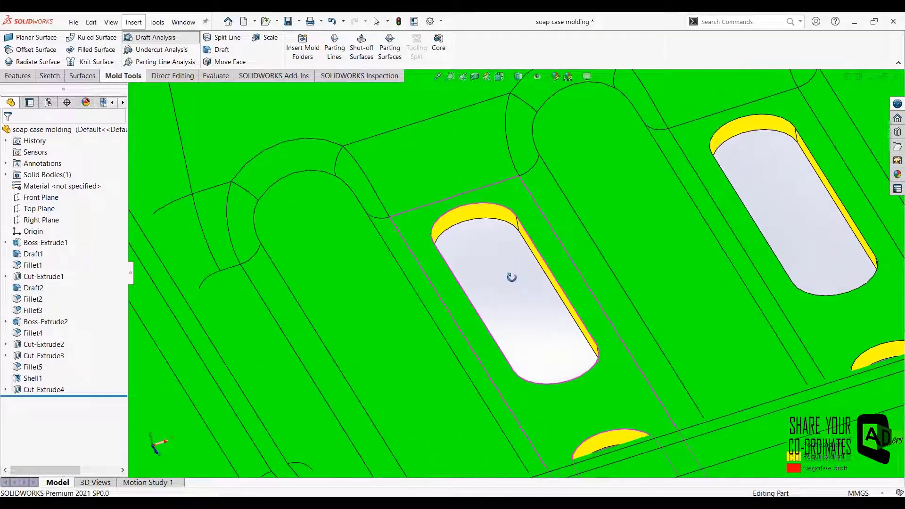
pyautogui.scroll(4, 510, 281)
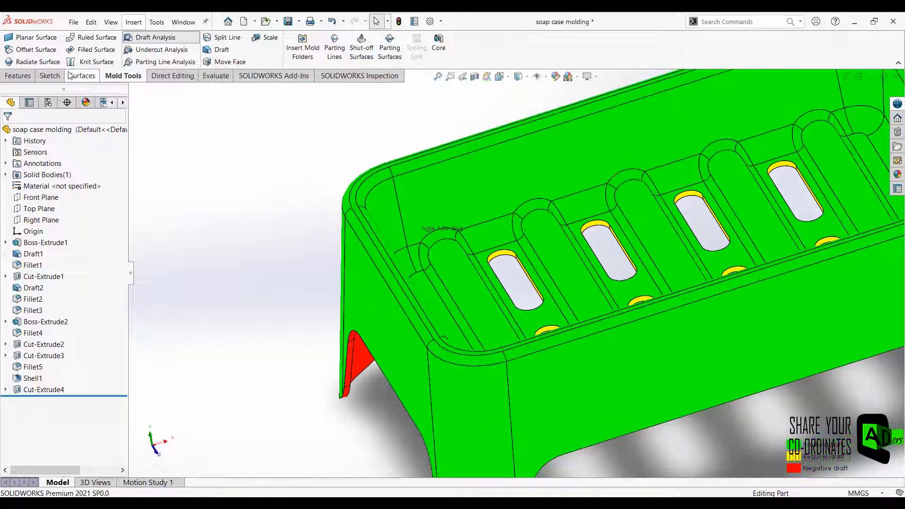
# Start another 7° DraftXpert draft using the tray's top rim face as direction of pull.
pyautogui.click(220, 50)
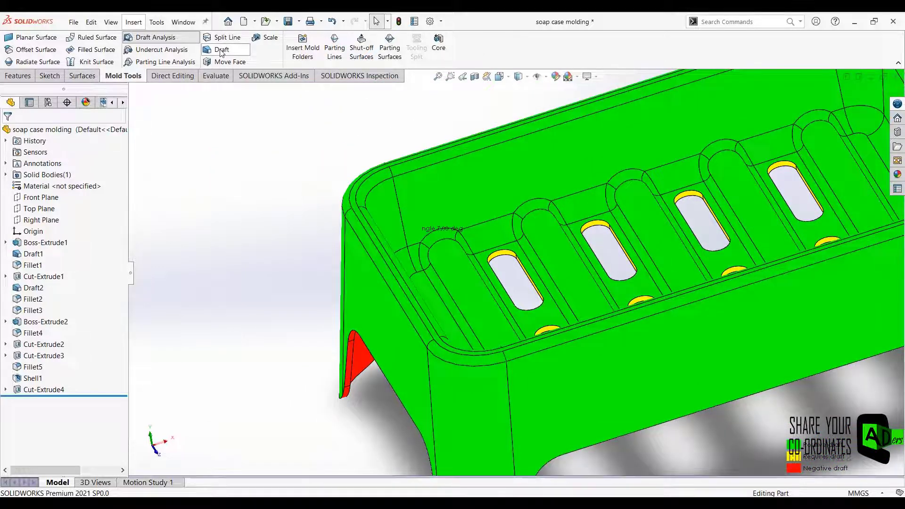
pyautogui.scroll(-4, 427, 222)
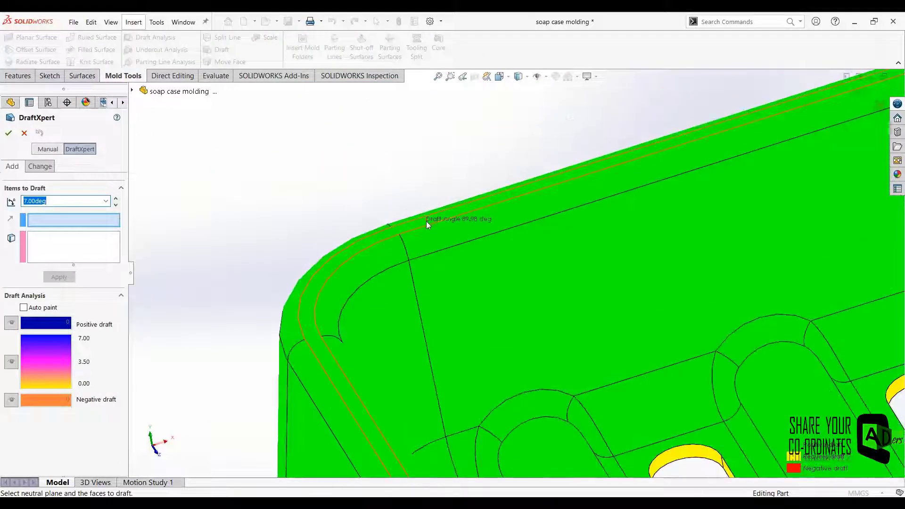
pyautogui.click(427, 222)
pyautogui.scroll(6, 430, 225)
pyautogui.scroll(-3, 565, 329)
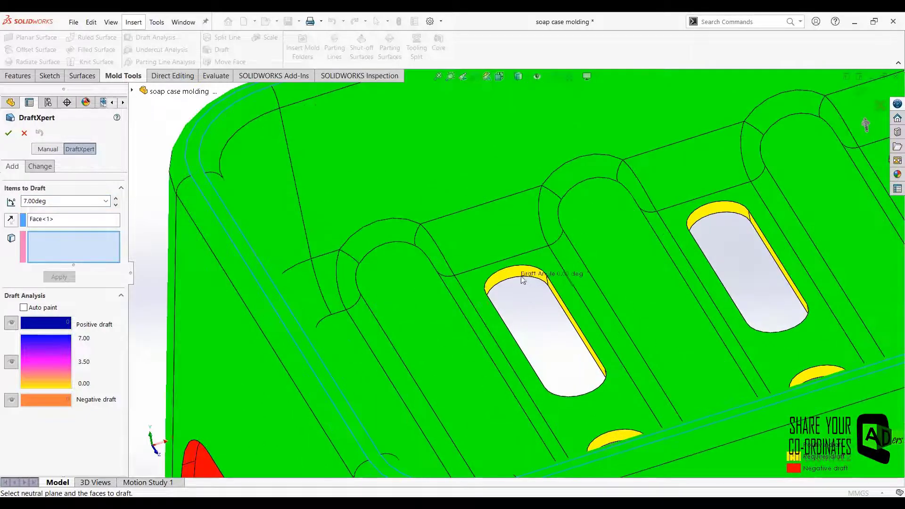
# Add the straight and rounded wall faces of the first drainage slot to the faces to draft.
pyautogui.click(562, 299)
pyautogui.click(558, 304)
pyautogui.moveTo(558, 304); pyautogui.dragTo(608, 241, button='middle')
pyautogui.scroll(-5, 536, 298)
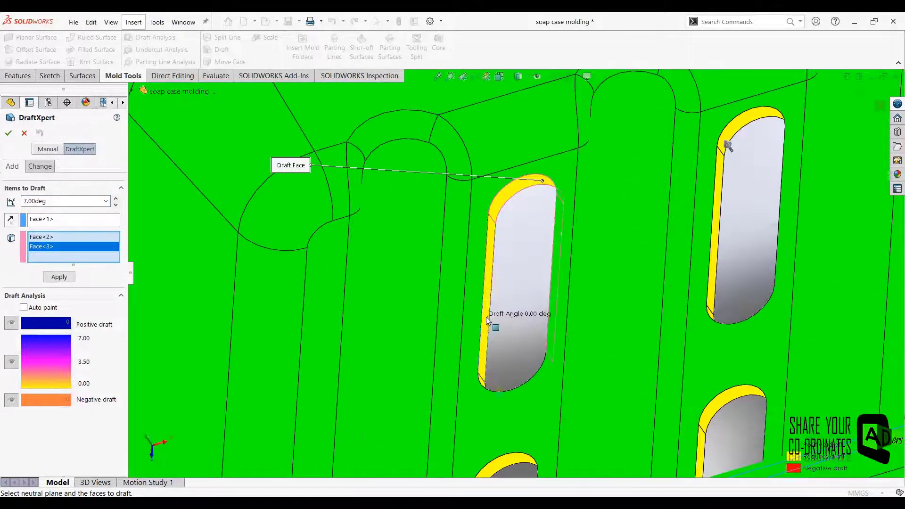
pyautogui.click(487, 317)
pyautogui.scroll(4, 493, 313)
pyautogui.moveTo(514, 303); pyautogui.dragTo(624, 282, button='middle')
pyautogui.scroll(-5, 541, 336)
pyautogui.click(535, 319)
pyautogui.scroll(5, 535, 317)
# Add wall faces of the second and third drainage slots in the same row to the draft.
pyautogui.click(569, 244)
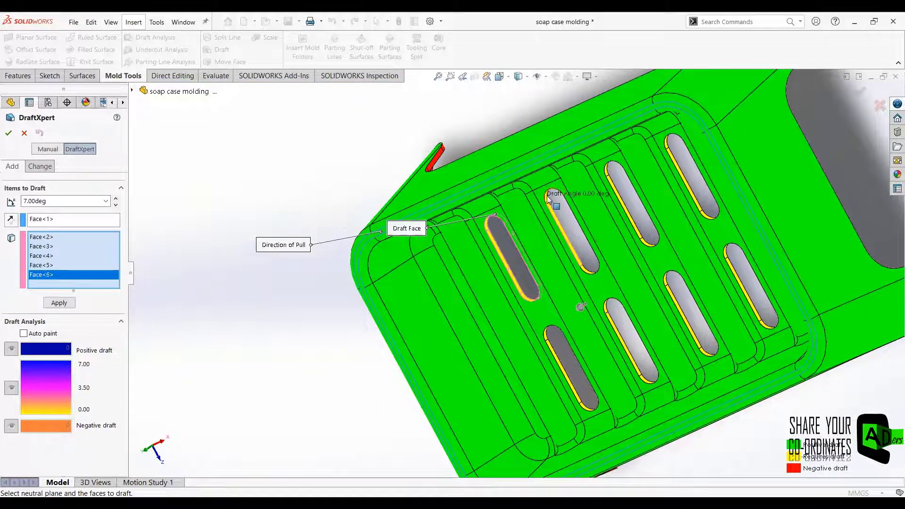
pyautogui.click(557, 197)
pyautogui.moveTo(576, 232); pyautogui.dragTo(566, 217, button='middle')
pyautogui.scroll(-5, 597, 204)
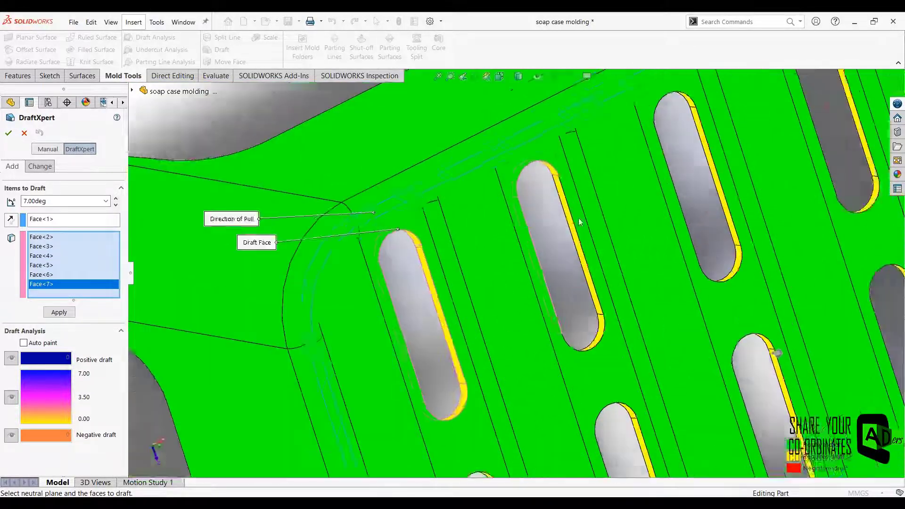
pyautogui.click(574, 246)
pyautogui.click(602, 357)
pyautogui.click(756, 221)
pyautogui.click(768, 277)
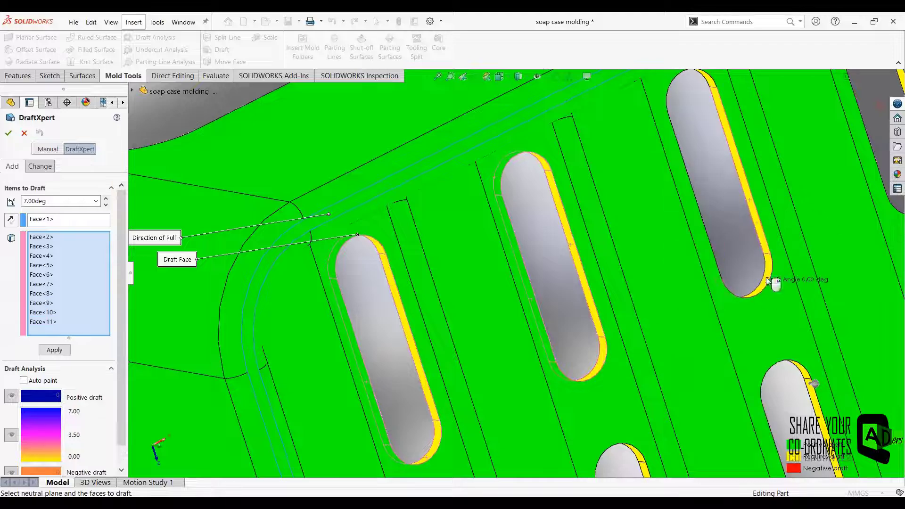
# Add the fourth slot's wall faces and the opposite side faces of that row's slots to the draft.
pyautogui.click(711, 81)
pyautogui.scroll(2, 709, 131)
pyautogui.click(657, 157)
pyautogui.click(678, 208)
pyautogui.click(701, 287)
pyautogui.scroll(3, 693, 283)
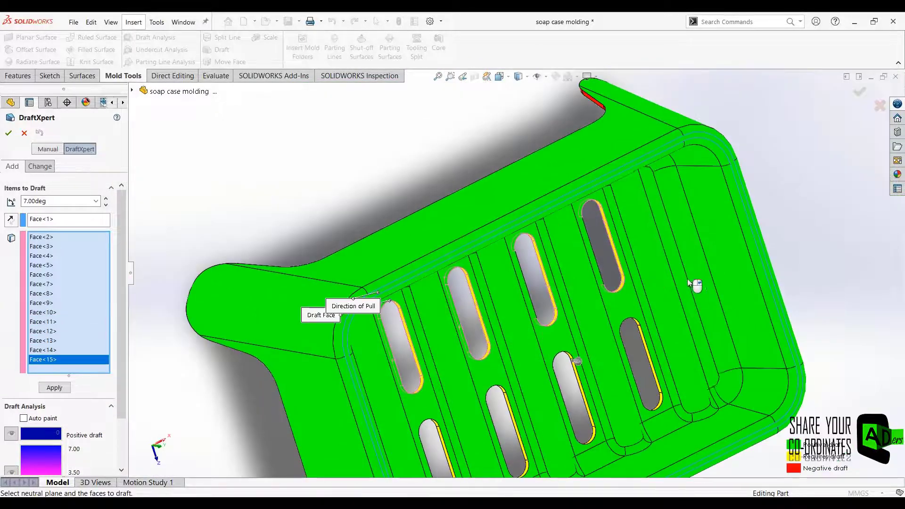
pyautogui.moveTo(695, 283); pyautogui.dragTo(792, 248, button='middle')
pyautogui.scroll(-4, 635, 237)
pyautogui.click(585, 250)
pyautogui.click(496, 279)
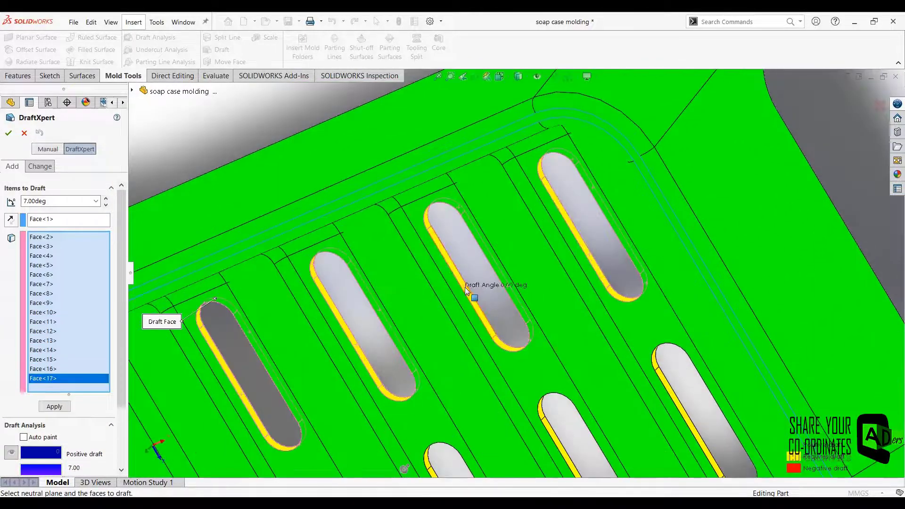
pyautogui.scroll(3, 366, 414)
pyautogui.scroll(-4, 368, 415)
# Add the end and side wall faces of the first two slots in the other row to the draft.
pyautogui.click(509, 395)
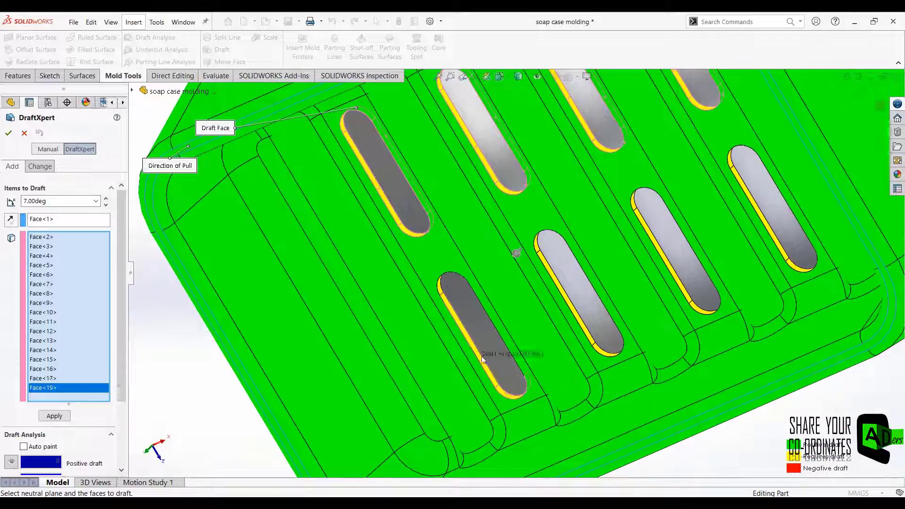
pyautogui.click(483, 356)
pyautogui.click(441, 285)
pyautogui.click(603, 352)
pyautogui.click(579, 321)
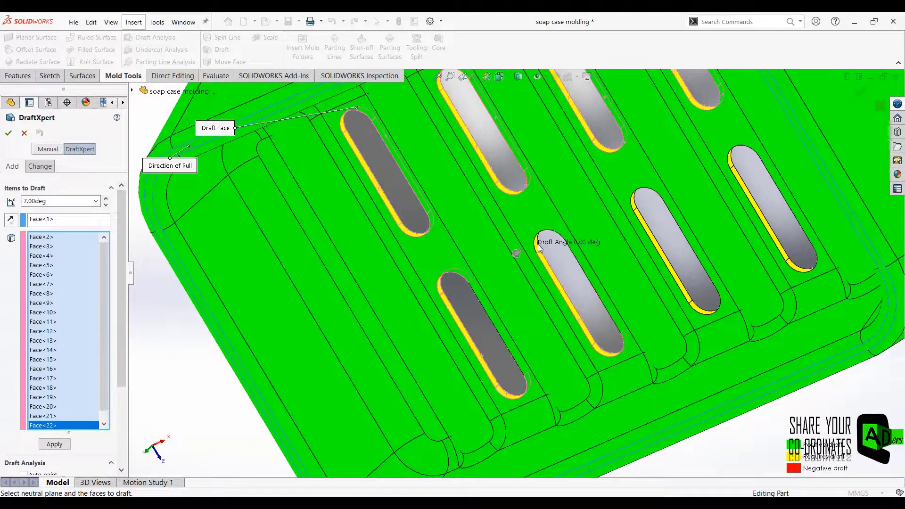
pyautogui.click(537, 242)
# Add the end and side wall faces of the last two slots in the second row to the draft.
pyautogui.click(695, 305)
pyautogui.click(682, 287)
pyautogui.click(634, 203)
pyautogui.click(796, 269)
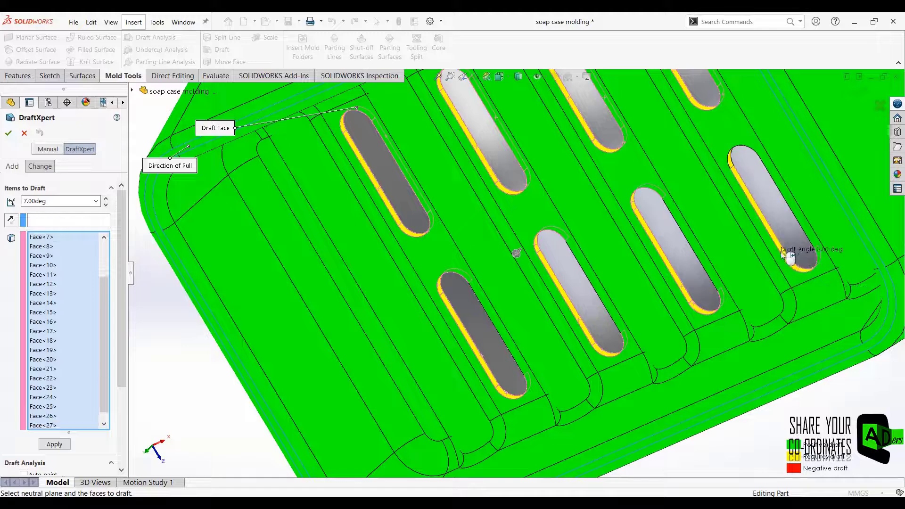
pyautogui.click(784, 254)
pyautogui.click(731, 158)
# Add the opposite side walls of the second row's slots and apply the 7° draft to all selected slot faces.
pyautogui.scroll(5, 746, 195)
pyautogui.moveTo(375, 322); pyautogui.dragTo(434, 287, button='middle')
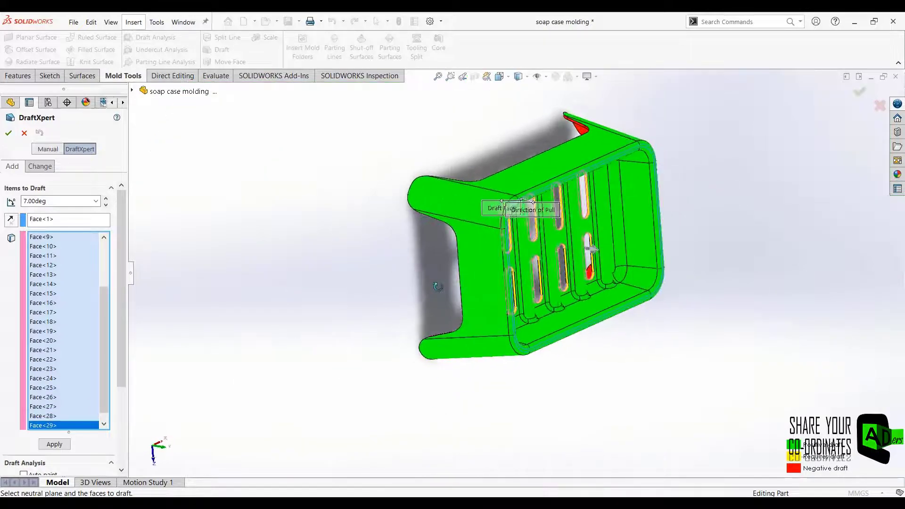
pyautogui.scroll(-4, 568, 295)
pyautogui.click(451, 282)
pyautogui.click(507, 270)
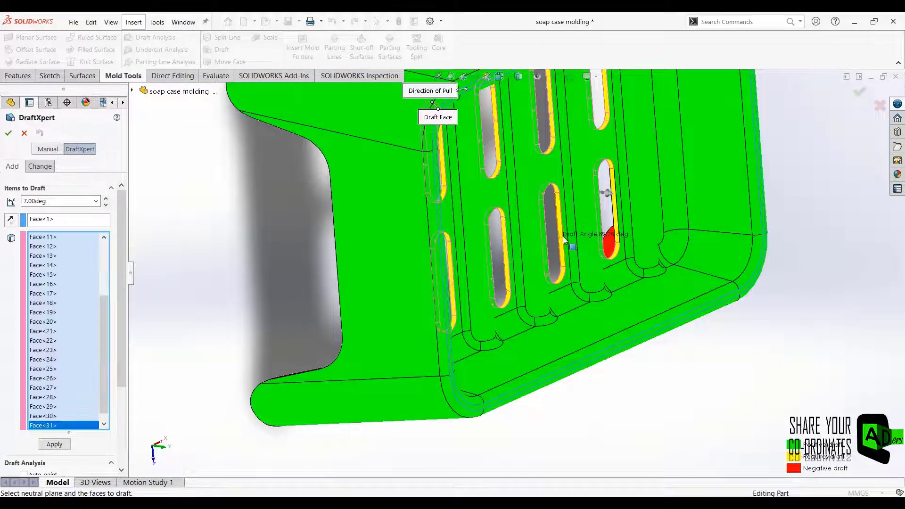
pyautogui.click(619, 217)
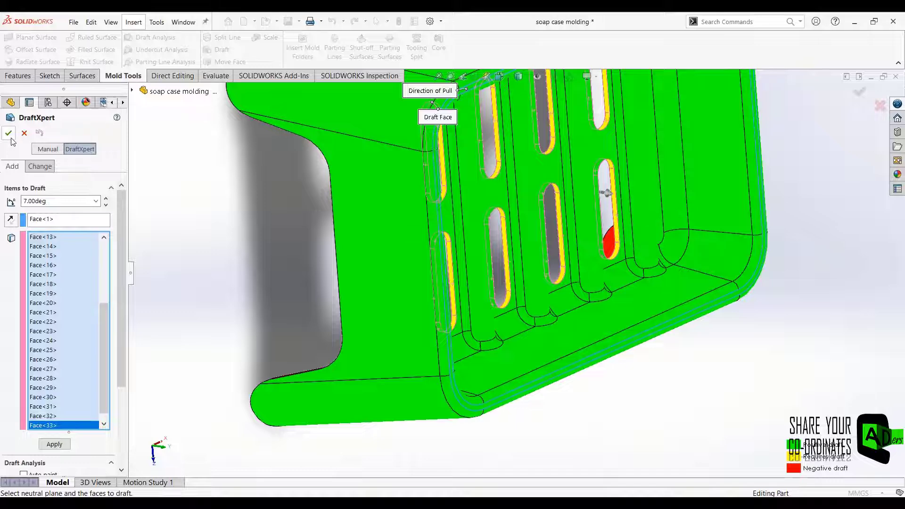
pyautogui.click(8, 133)
# Edit the slot draft to use the flat tray floor face beside the slots as its neutral plane, keeping the 7° angle.
pyautogui.rightClick(33, 401)
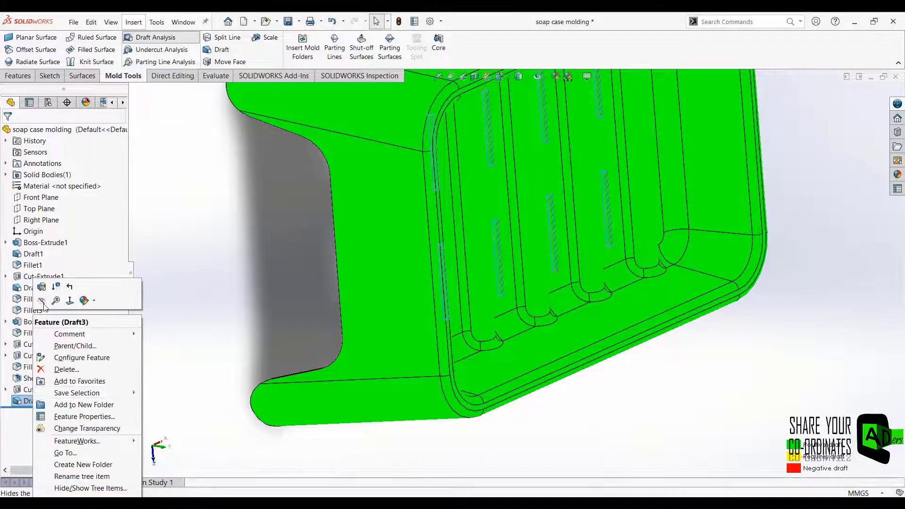
pyautogui.click(23, 297)
pyautogui.click(49, 253)
pyautogui.press('Delete')
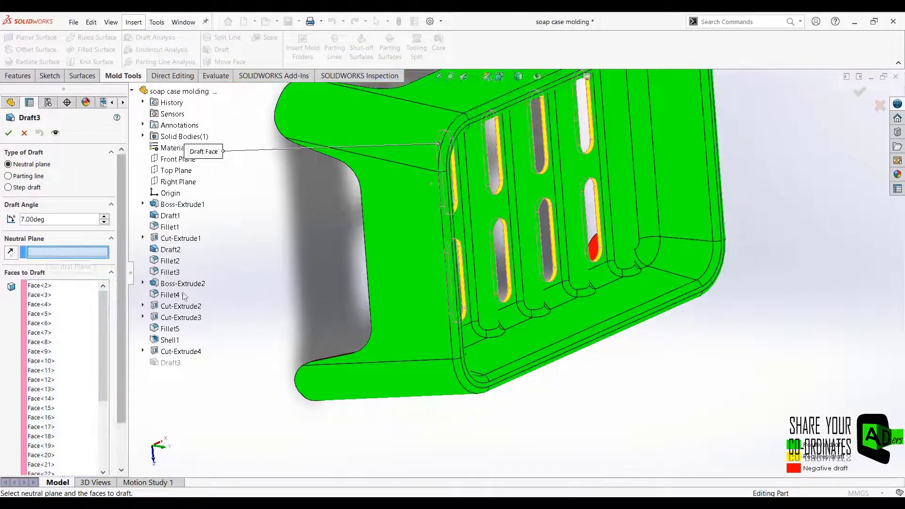
pyautogui.scroll(1, 358, 297)
pyautogui.moveTo(387, 297); pyautogui.dragTo(447, 285, button='middle')
pyautogui.scroll(-2, 447, 285)
pyautogui.click(479, 339)
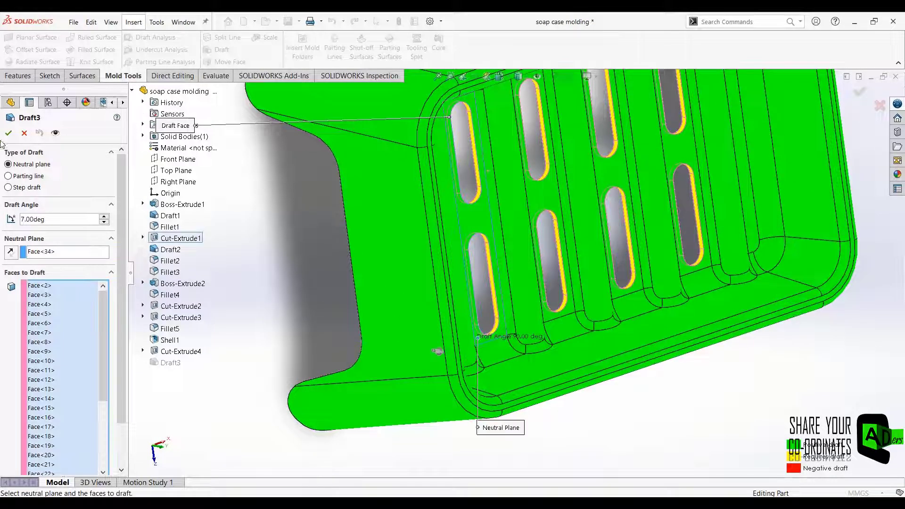
pyautogui.click(9, 133)
# Examine the draft analysis colours on the slot walls, outer walls and underside of the part.
pyautogui.scroll(2, 228, 404)
pyautogui.scroll(2, 229, 404)
pyautogui.moveTo(229, 404); pyautogui.dragTo(425, 364, button='middle')
pyautogui.scroll(-8, 609, 239)
pyautogui.scroll(8, 485, 269)
pyautogui.scroll(2, 536, 394)
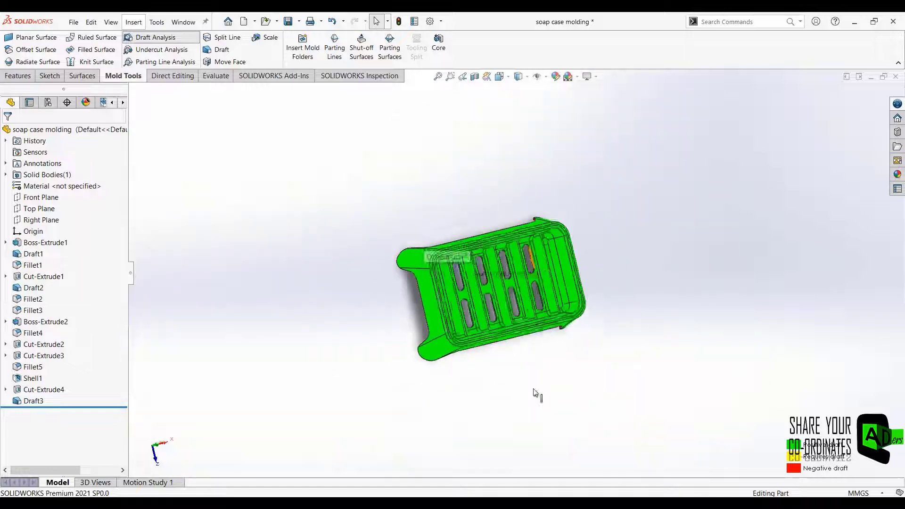
pyautogui.moveTo(536, 394); pyautogui.dragTo(503, 230, button='middle')
pyautogui.scroll(-3, 502, 230)
pyautogui.scroll(-1, 293, 327)
pyautogui.scroll(-1, 697, 319)
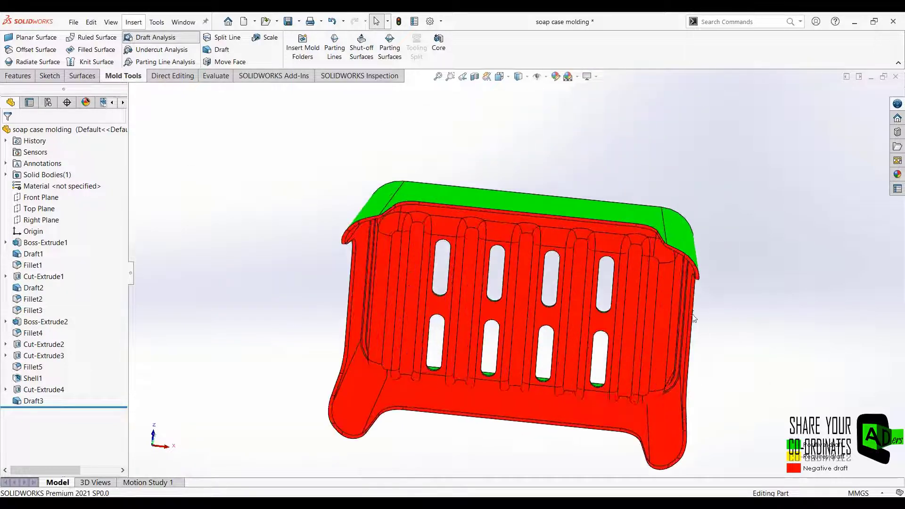
pyautogui.moveTo(697, 320); pyautogui.dragTo(757, 314, button='middle')
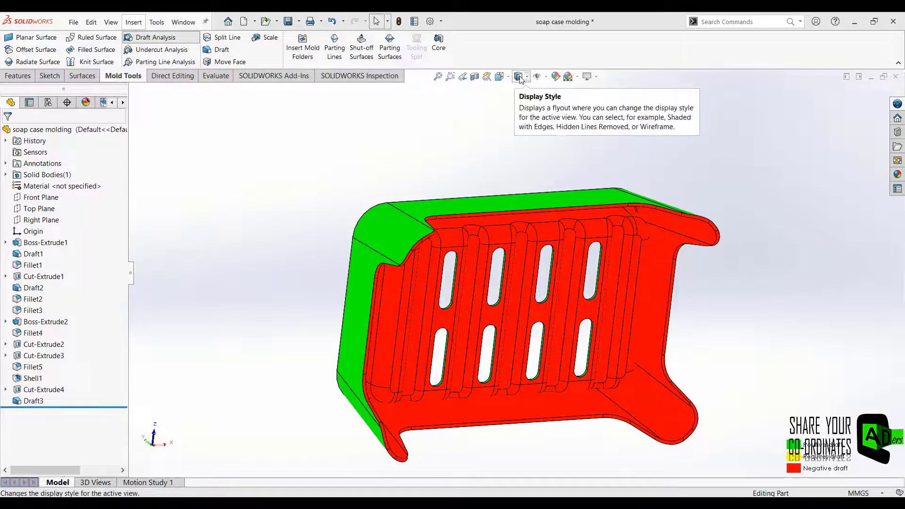
# Orient the part to the isometric view and turn off the draft analysis display.
pyautogui.click(500, 77)
pyautogui.moveTo(311, 267); pyautogui.dragTo(466, 231, button='middle')
pyautogui.click(466, 231)
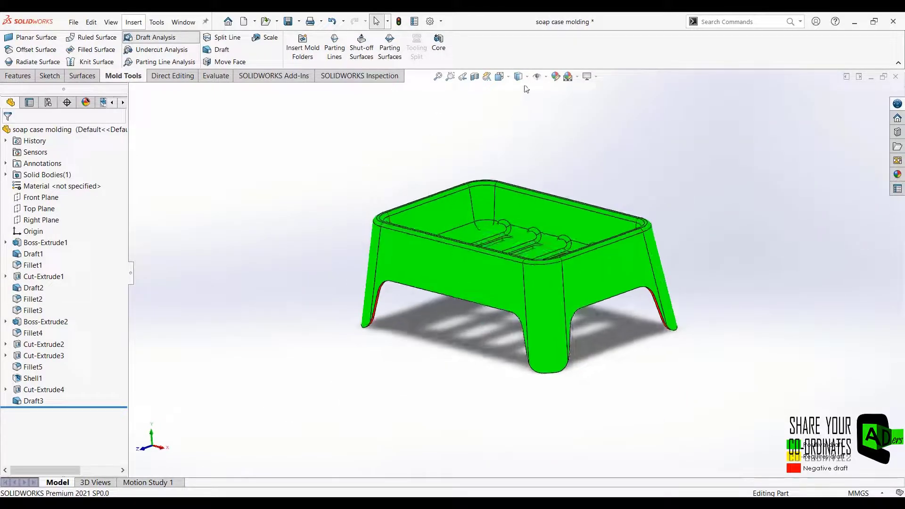
pyautogui.click(500, 76)
pyautogui.click(501, 86)
pyautogui.click(500, 76)
pyautogui.click(349, 369)
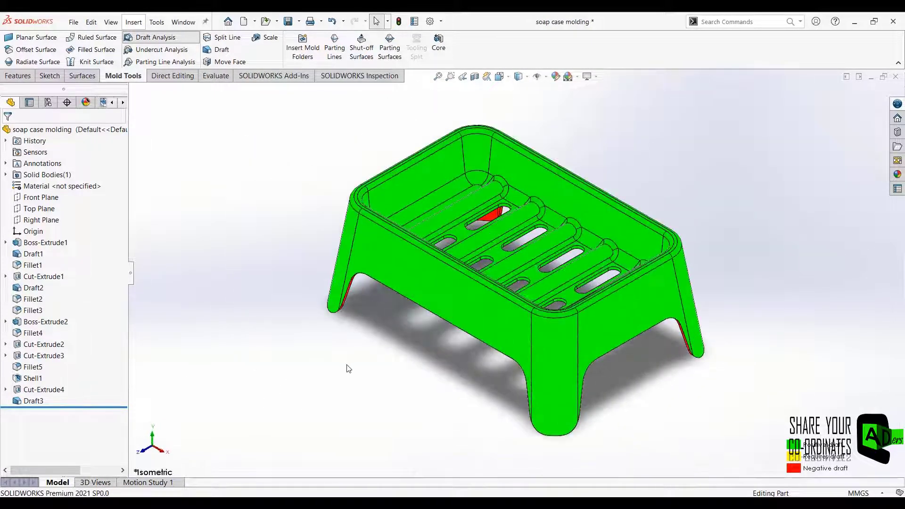
pyautogui.click(164, 38)
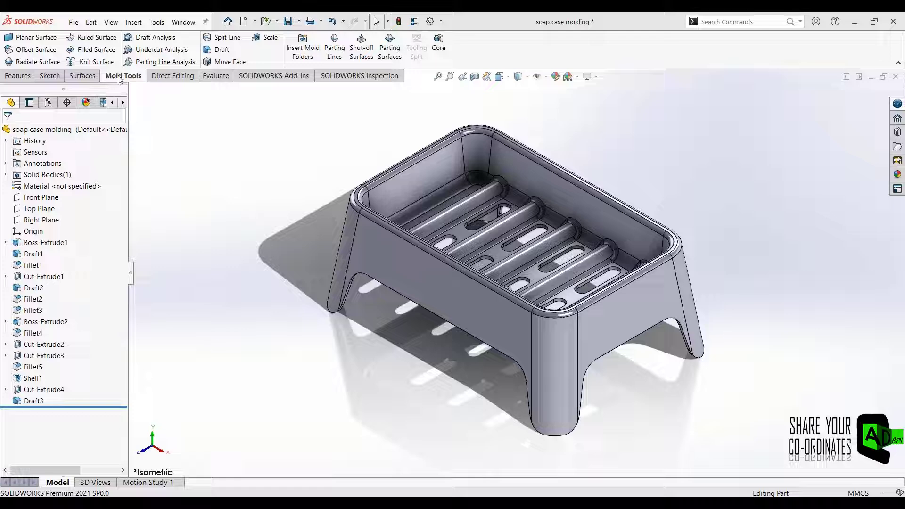
# Start a parting line with the flat underside face around the end slots as pull direction and run its 1° draft analysis.
pyautogui.click(335, 41)
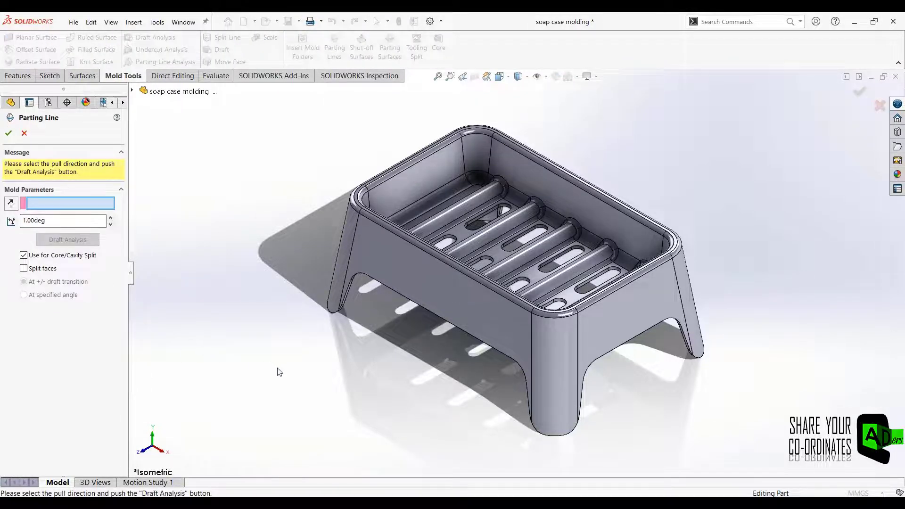
pyautogui.moveTo(279, 372); pyautogui.dragTo(279, 145, button='middle')
pyautogui.scroll(-5, 491, 332)
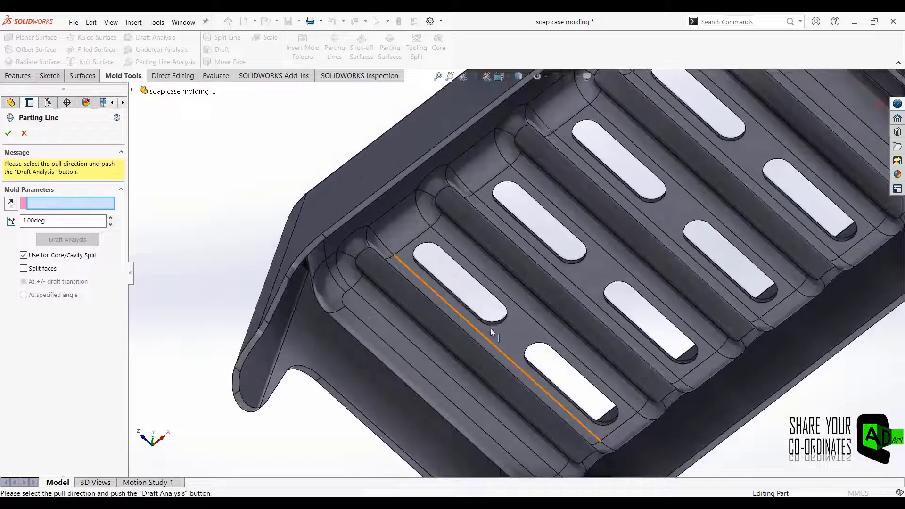
pyautogui.click(506, 333)
pyautogui.press('f')
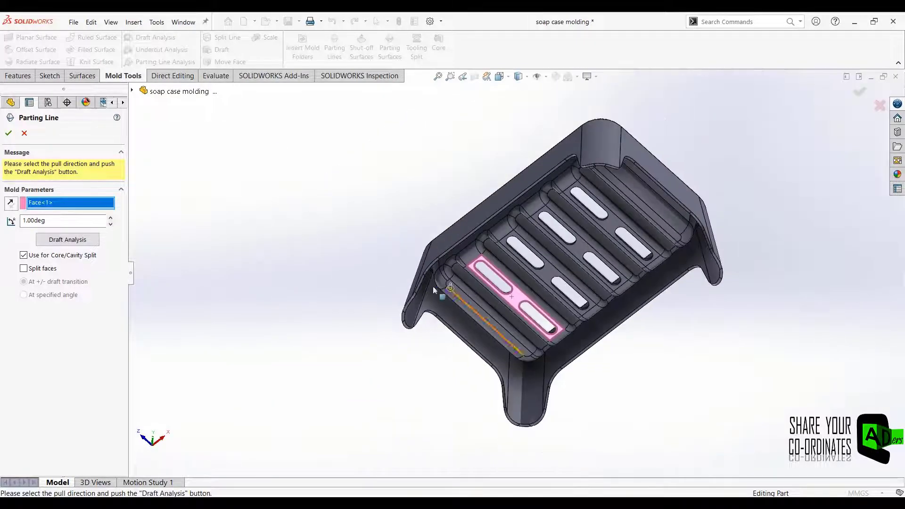
pyautogui.click(70, 242)
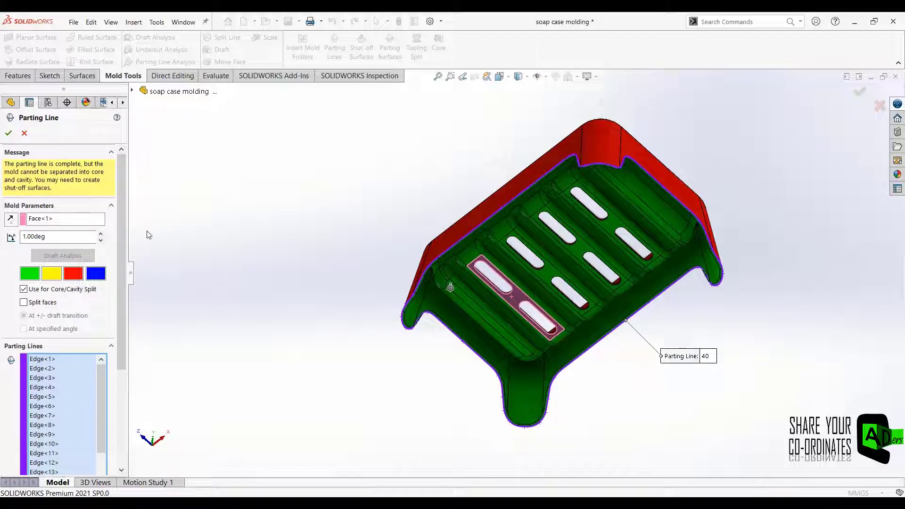
# Reverse the pull direction, rerun the draft analysis and create the parting line for the core/cavity split.
pyautogui.click(11, 219)
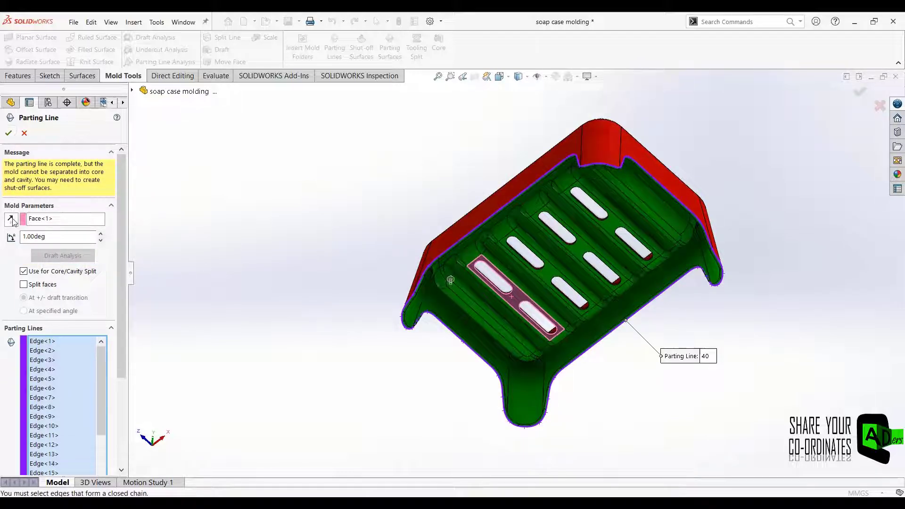
pyautogui.click(57, 259)
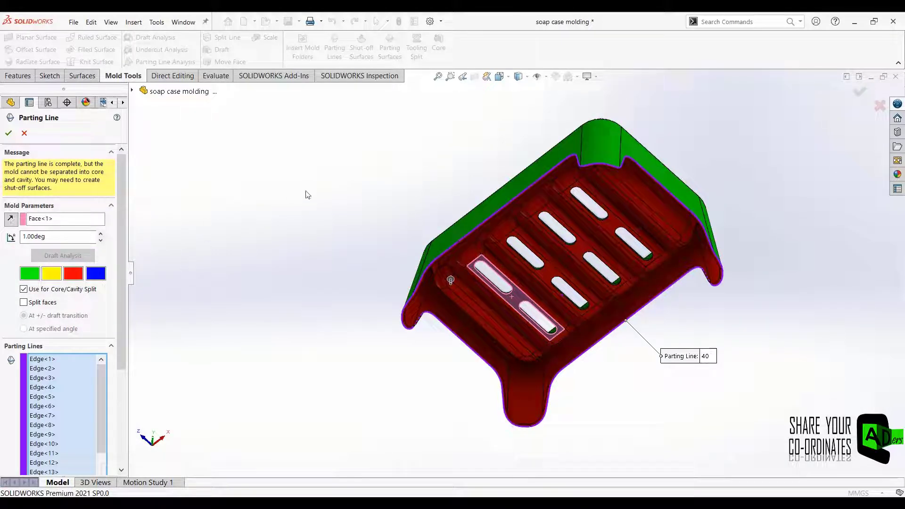
pyautogui.moveTo(308, 194); pyautogui.dragTo(372, 335, button='middle')
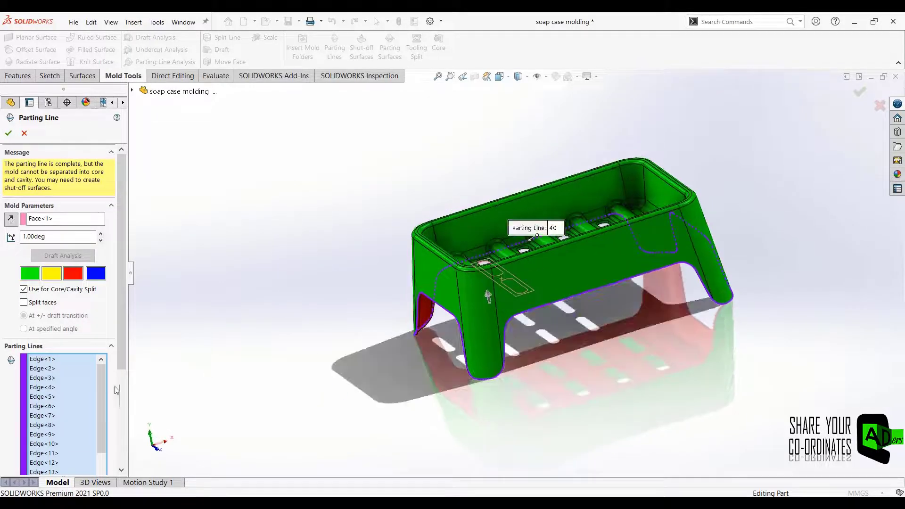
pyautogui.moveTo(305, 367); pyautogui.dragTo(345, 410, button='middle')
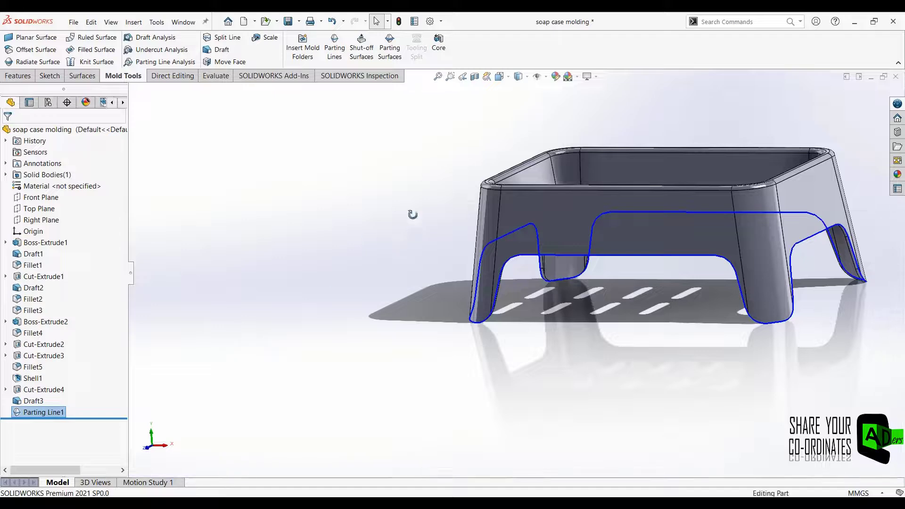
# Start a parting surface from the parting line and set its distance to 85 mm.
pyautogui.moveTo(413, 215); pyautogui.dragTo(622, 289, button='middle')
pyautogui.click(500, 76)
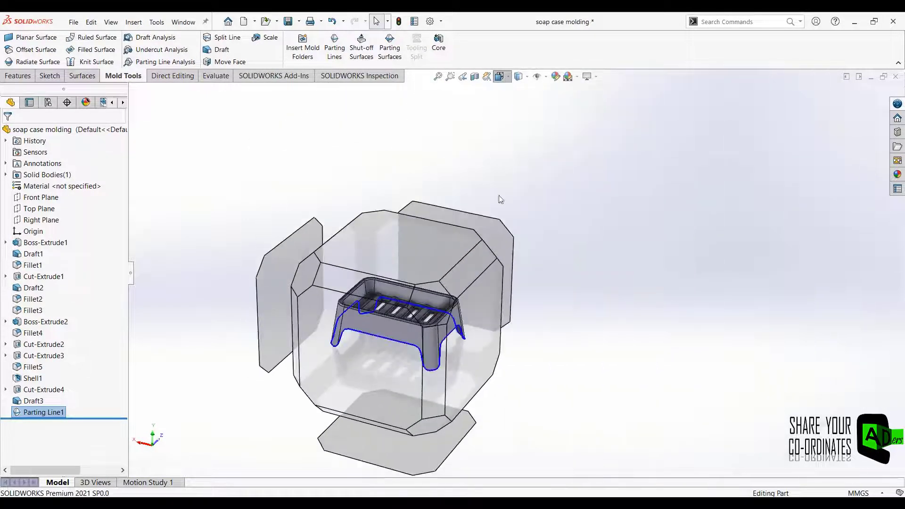
pyautogui.click(434, 315)
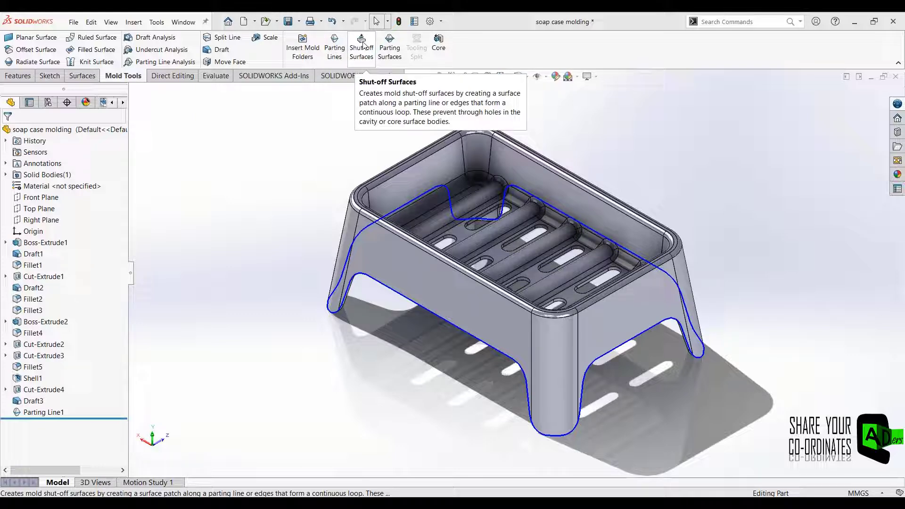
pyautogui.click(391, 45)
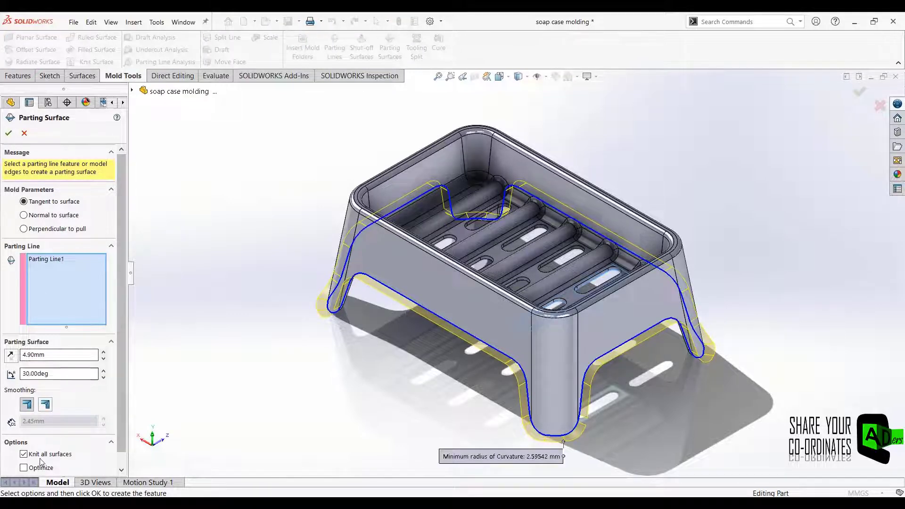
pyautogui.click(57, 357)
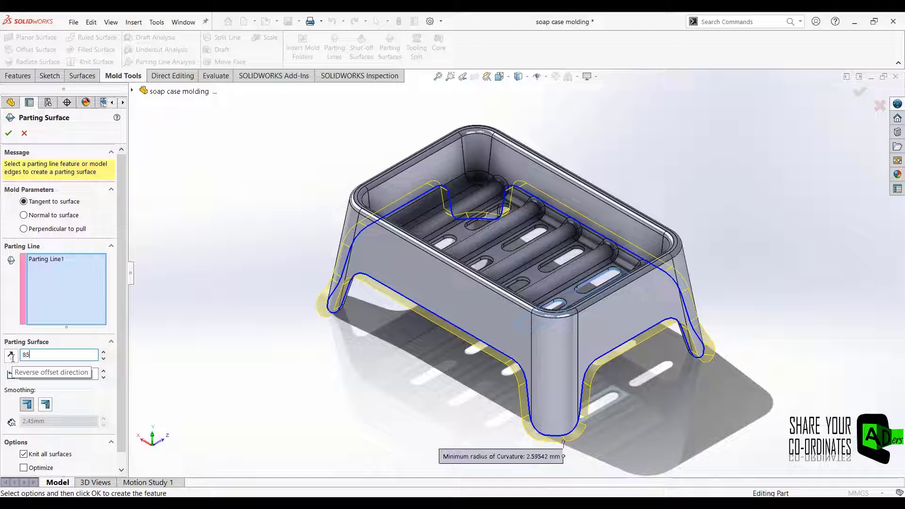
pyautogui.press('Return')
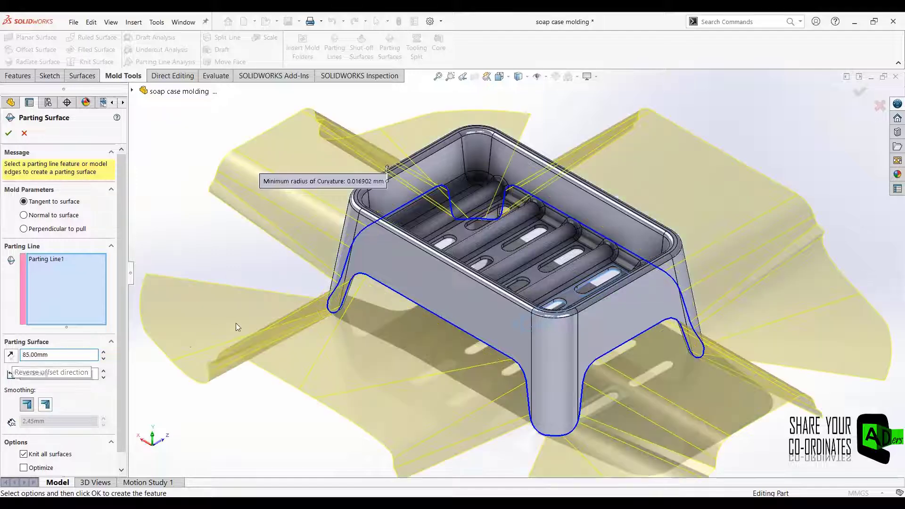
# Make the parting surface perpendicular to pull and create it with all surfaces knitted.
pyautogui.scroll(1, 245, 326)
pyautogui.scroll(1, 332, 377)
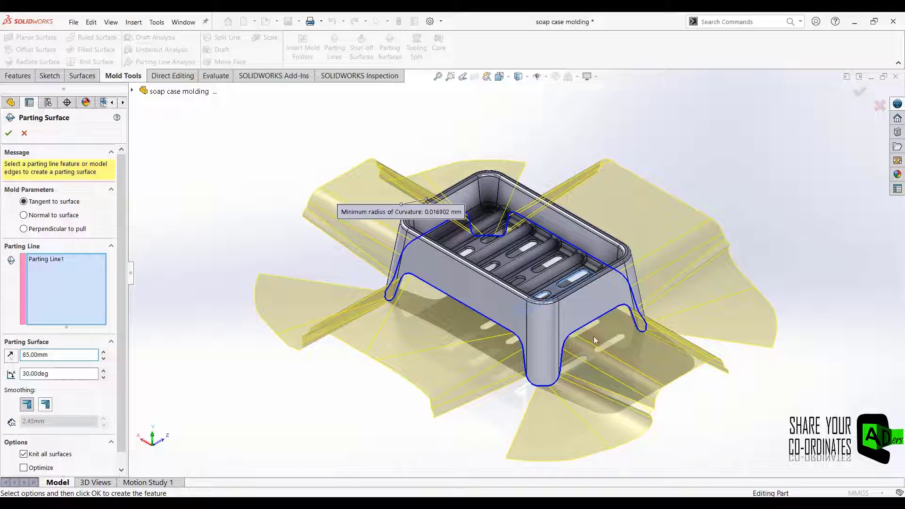
pyautogui.moveTo(712, 431); pyautogui.dragTo(459, 365, button='middle')
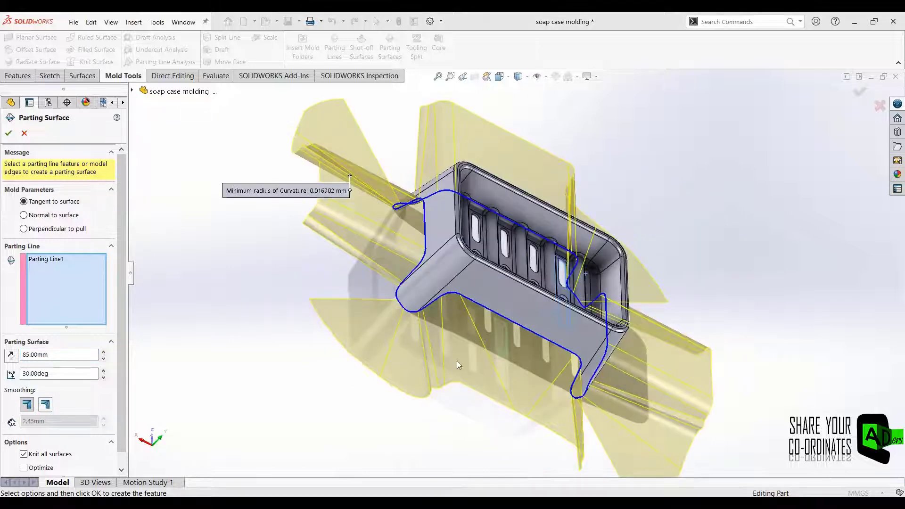
pyautogui.moveTo(284, 314)
pyautogui.mouseDown(button='middle')
pyautogui.moveTo(267, 333)
pyautogui.moveTo(289, 380)
pyautogui.moveTo(265, 428)
pyautogui.moveTo(244, 426)
pyautogui.moveTo(243, 376)
pyautogui.mouseUp(button='middle')
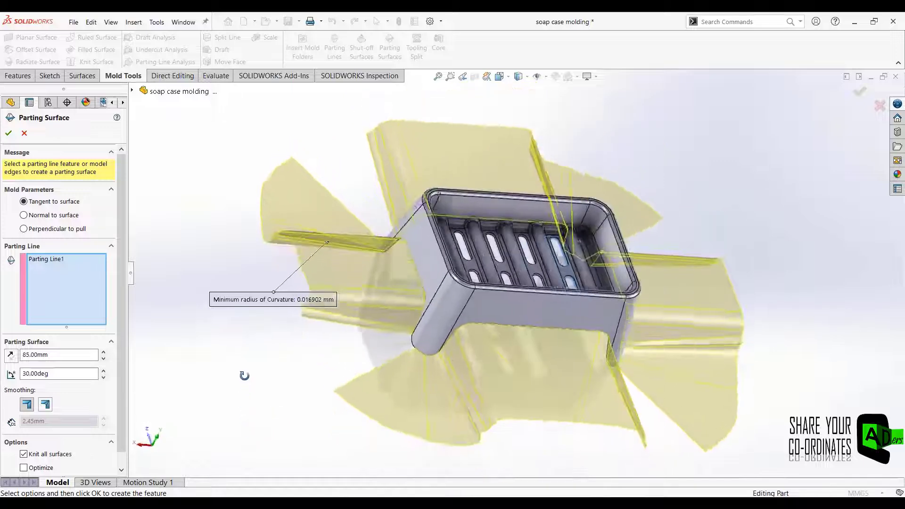
pyautogui.click(24, 228)
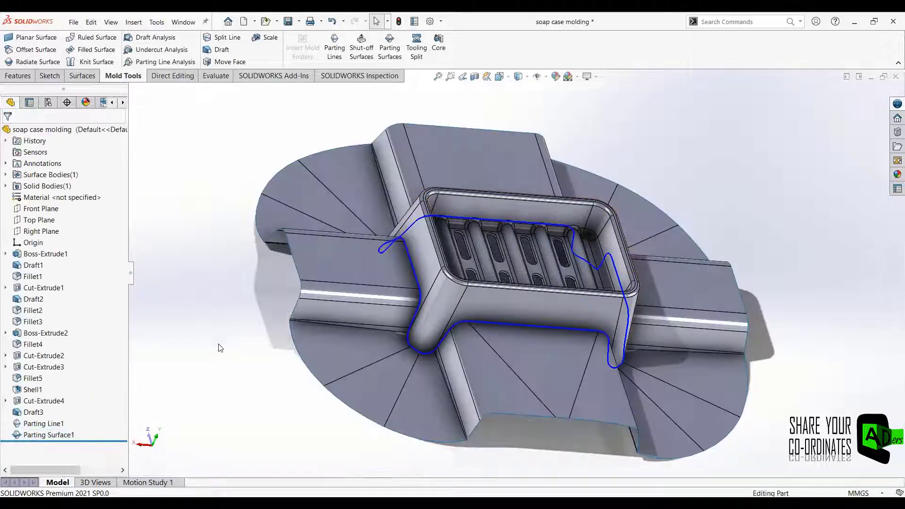
# Create knitted shut-off surfaces with contact patches over the eight drainage slots.
pyautogui.moveTo(218, 348); pyautogui.dragTo(230, 304, button='middle')
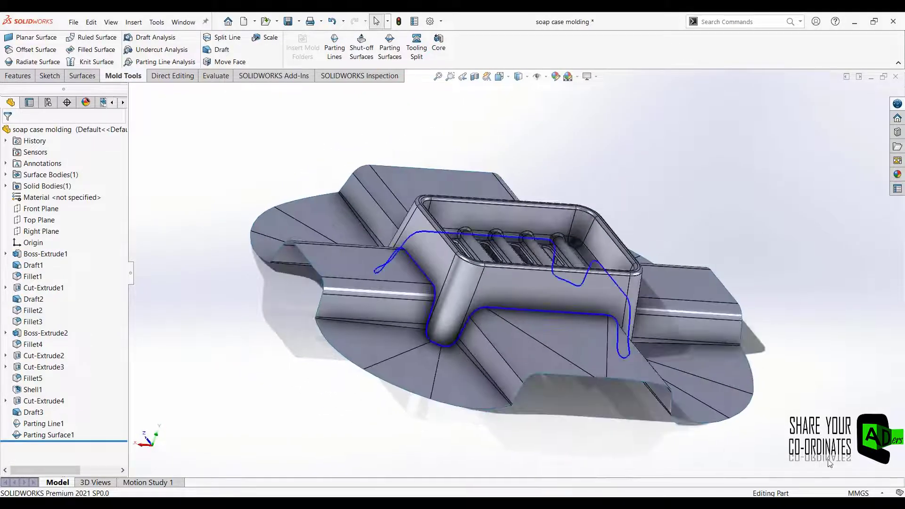
pyautogui.moveTo(415, 418); pyautogui.dragTo(462, 248, button='middle')
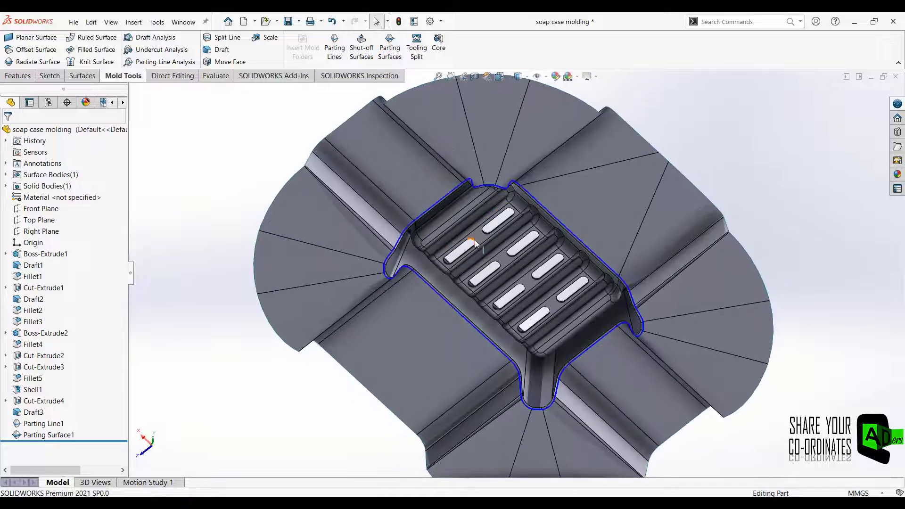
pyautogui.click(360, 47)
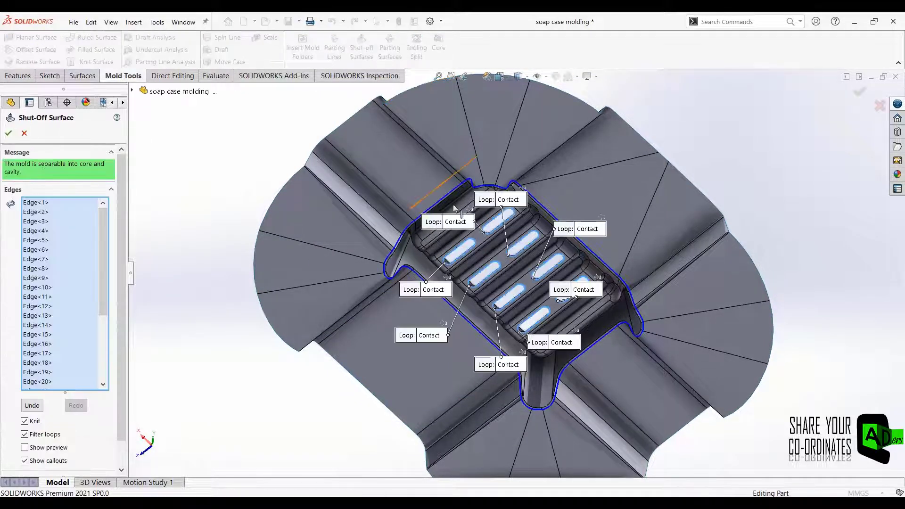
pyautogui.scroll(-5, 469, 261)
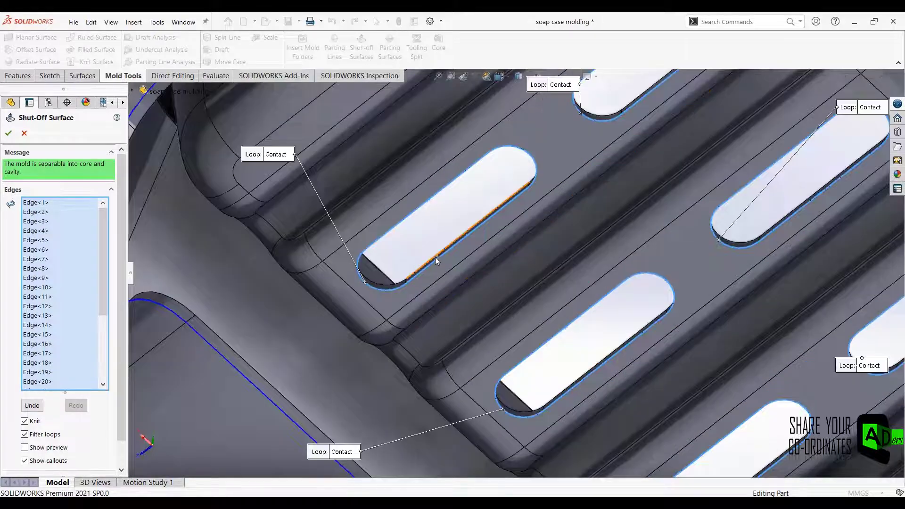
pyautogui.scroll(2, 435, 258)
pyautogui.scroll(3, 436, 263)
pyautogui.scroll(-2, 621, 329)
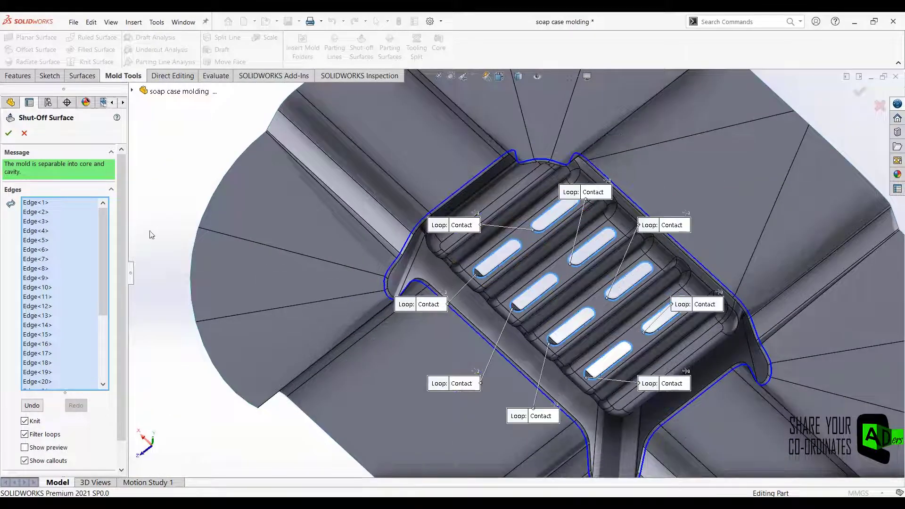
pyautogui.click(7, 135)
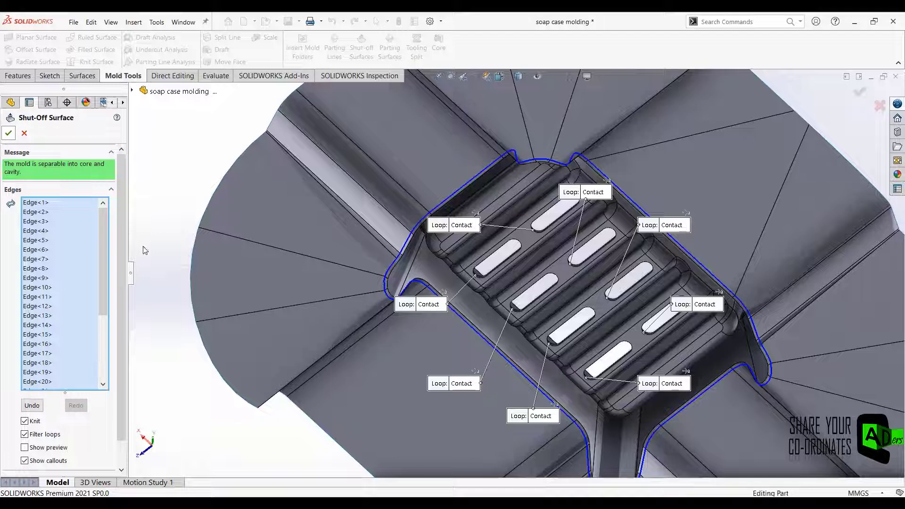
pyautogui.press('f')
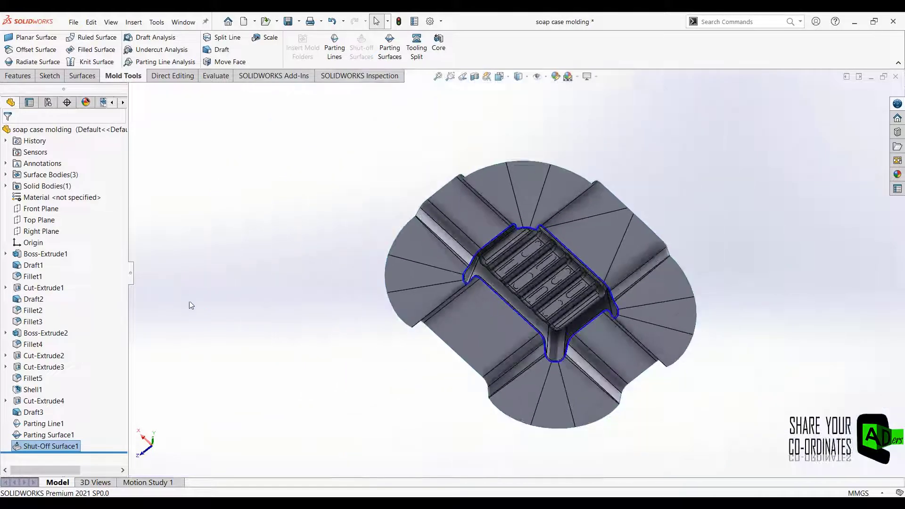
pyautogui.moveTo(191, 306); pyautogui.dragTo(282, 387, button='middle')
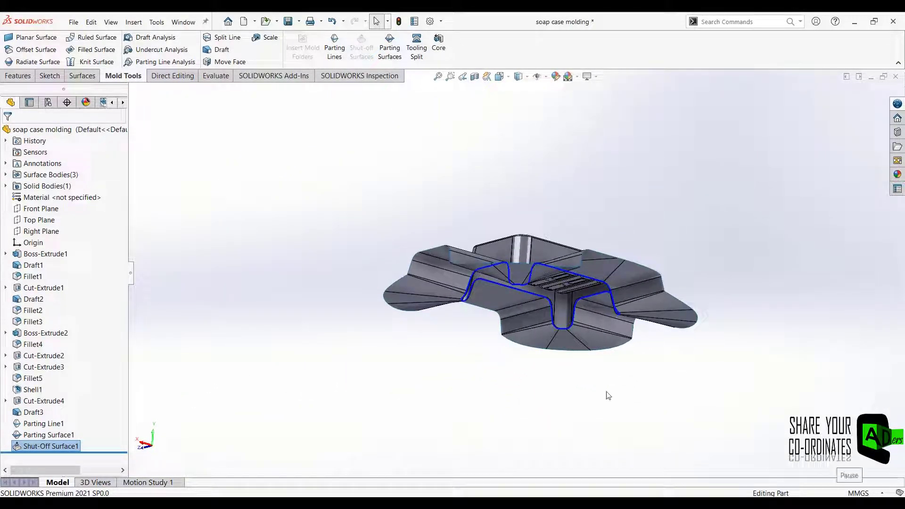
pyautogui.moveTo(483, 359); pyautogui.dragTo(478, 461, button='middle')
pyautogui.click(831, 463)
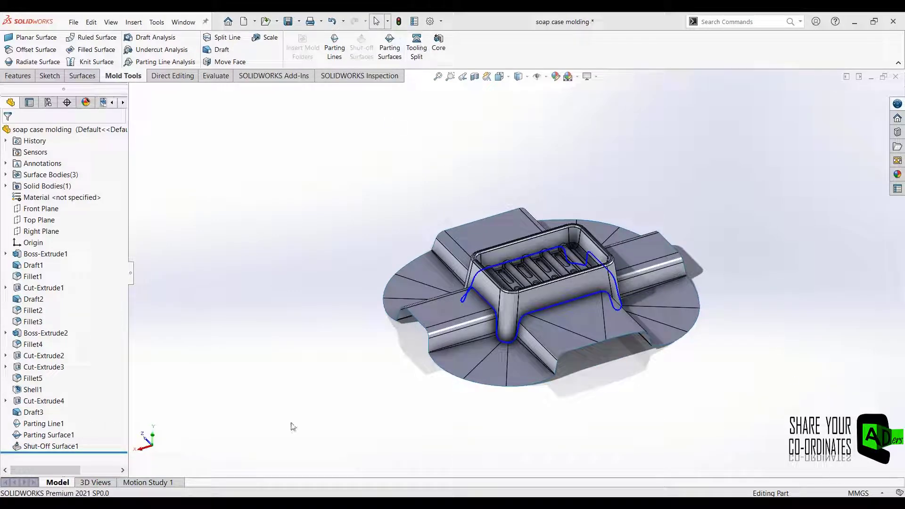
# Start a sketch on the Top Plane and set the display style to hidden lines visible.
pyautogui.moveTo(331, 408); pyautogui.dragTo(300, 349, button='middle')
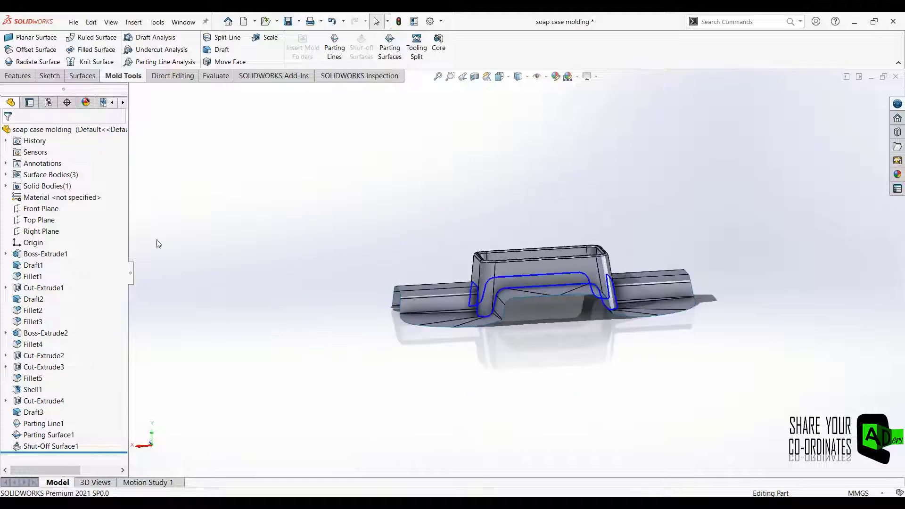
pyautogui.click(48, 220)
pyautogui.click(49, 211)
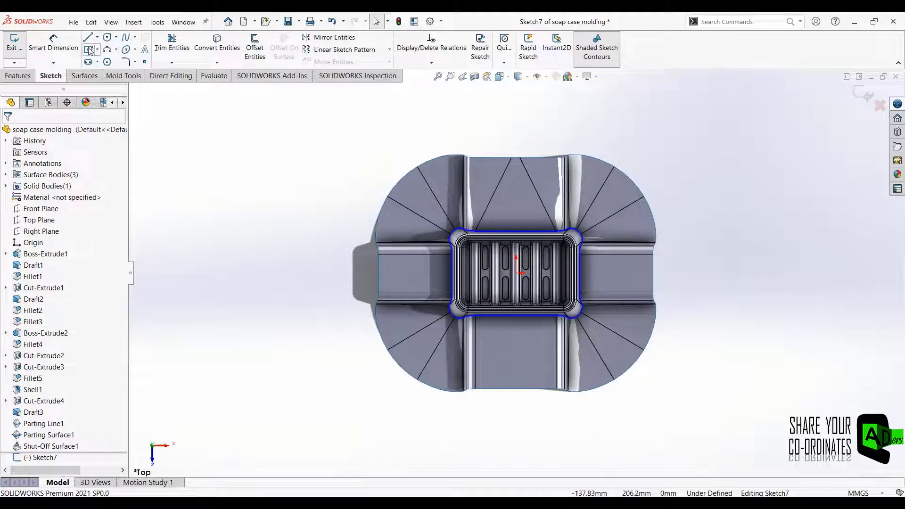
pyautogui.click(519, 77)
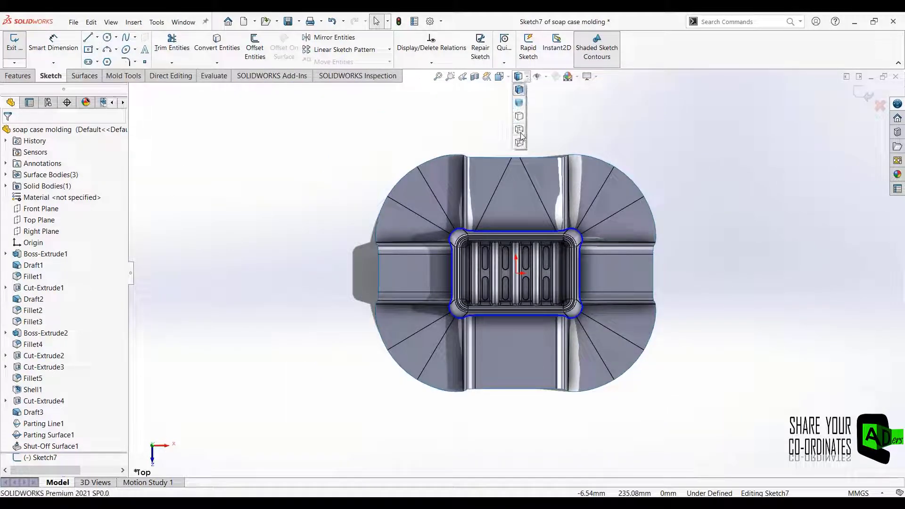
pyautogui.click(520, 129)
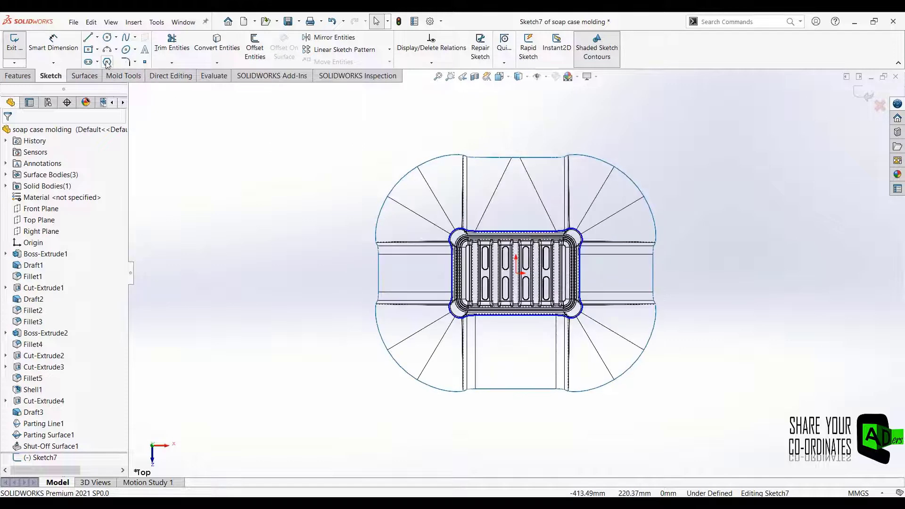
# Sketch a center rectangle about 232 mm by 126 mm around the soap case, centred on the origin.
pyautogui.click(97, 50)
pyautogui.click(123, 73)
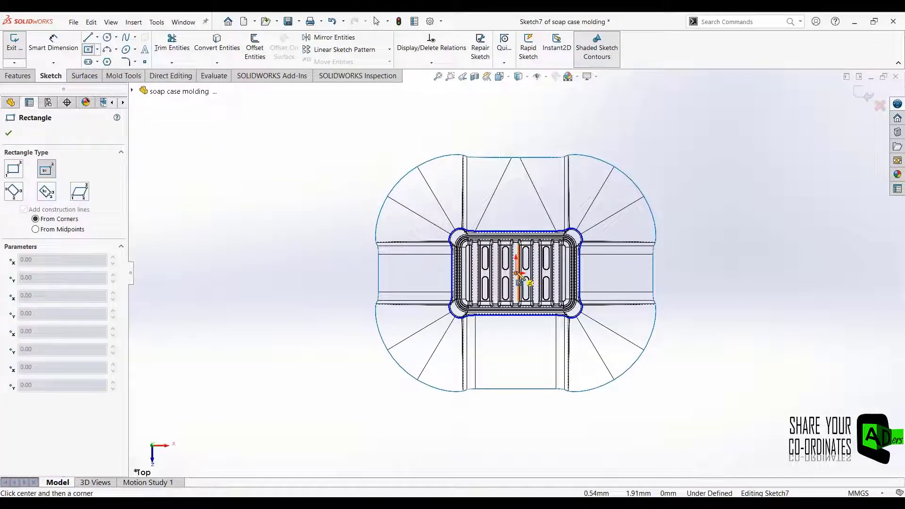
pyautogui.scroll(8, 518, 278)
pyautogui.scroll(-4, 520, 279)
pyautogui.click(519, 275)
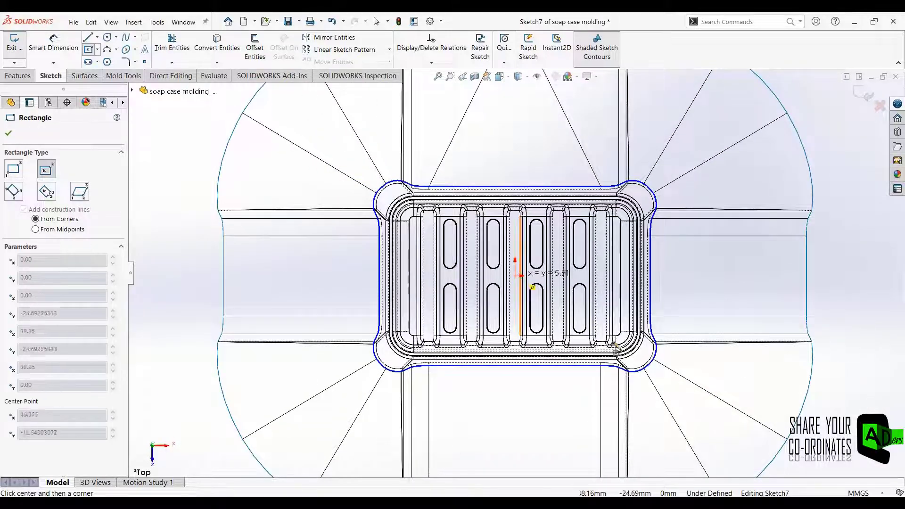
pyautogui.click(732, 391)
pyautogui.press('f')
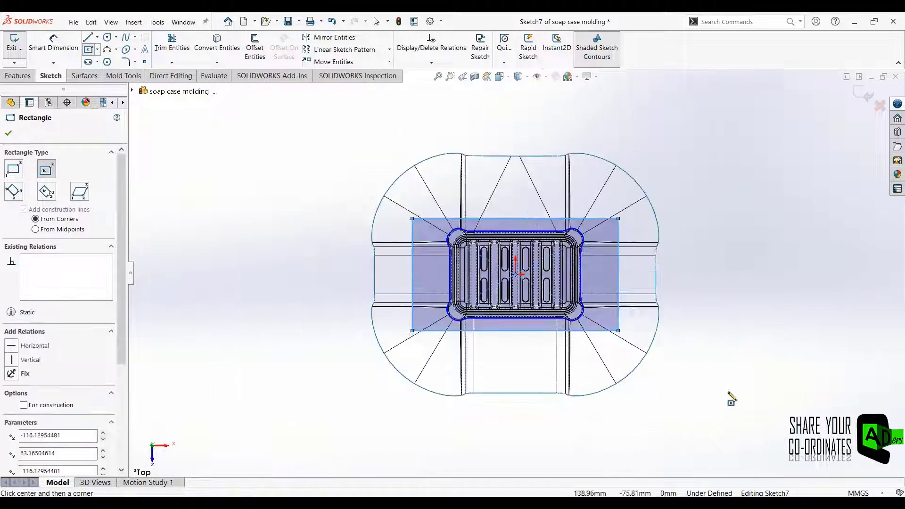
pyautogui.press('Escape')
# Dimension the rectangle 130 mm high and 200 mm wide, and finish the sketch.
pyautogui.click(619, 260)
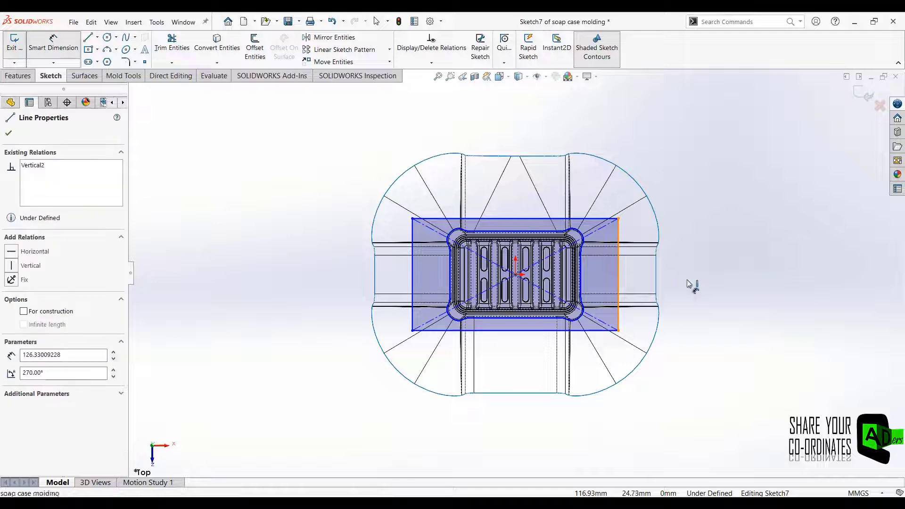
pyautogui.click(703, 283)
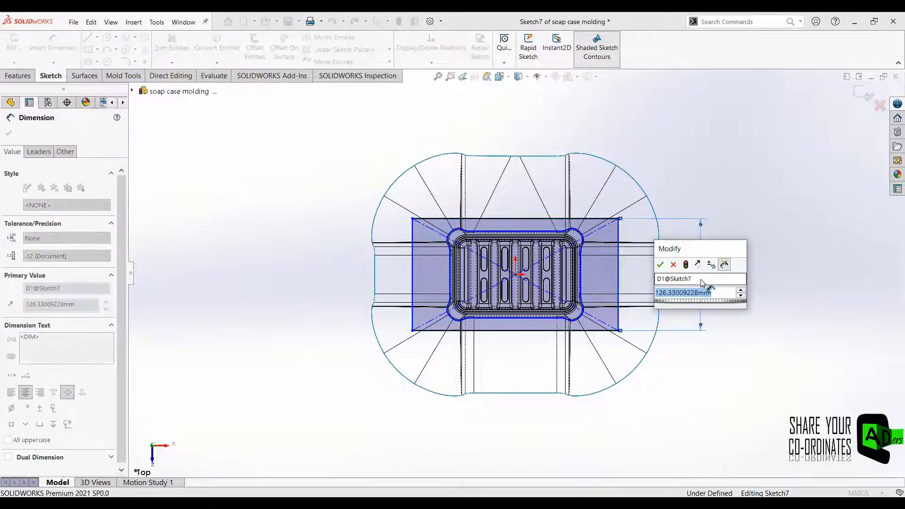
pyautogui.write('130')
pyautogui.press('Return')
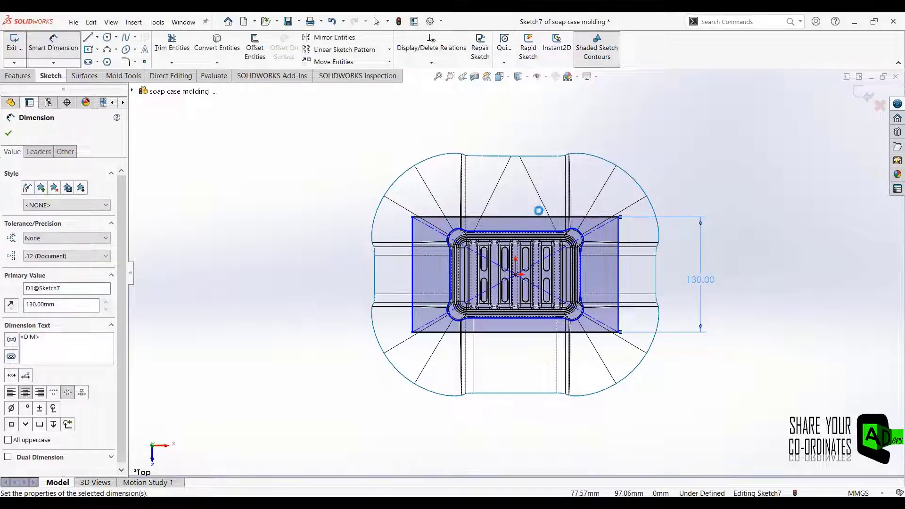
pyautogui.click(529, 217)
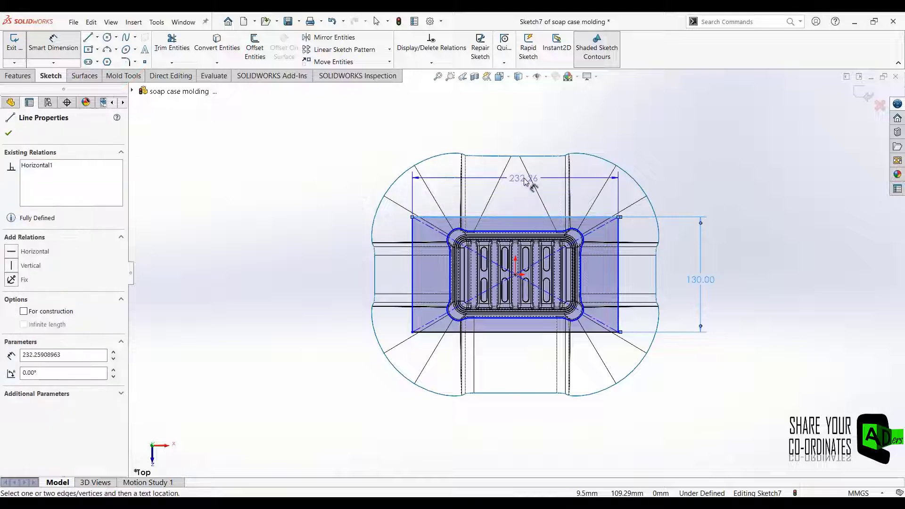
pyautogui.click(523, 182)
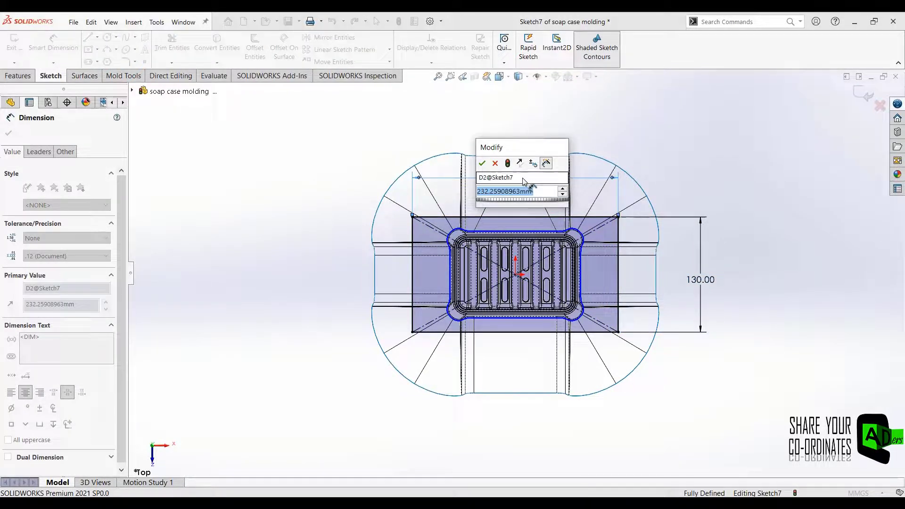
pyautogui.write('200')
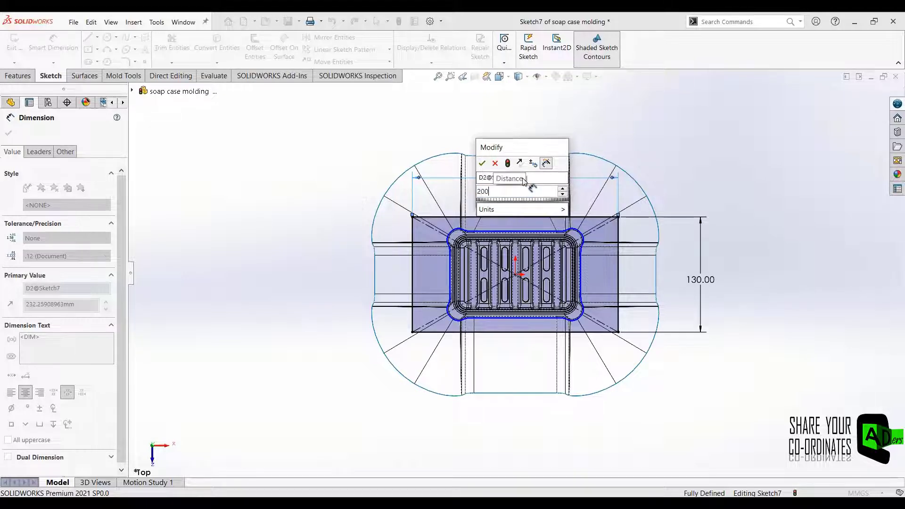
pyautogui.press('Return')
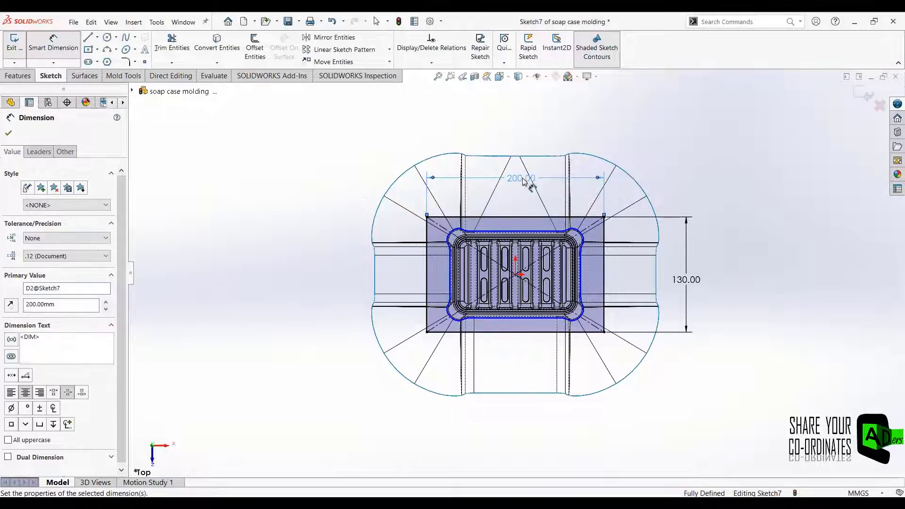
pyautogui.click(741, 167)
pyautogui.click(862, 100)
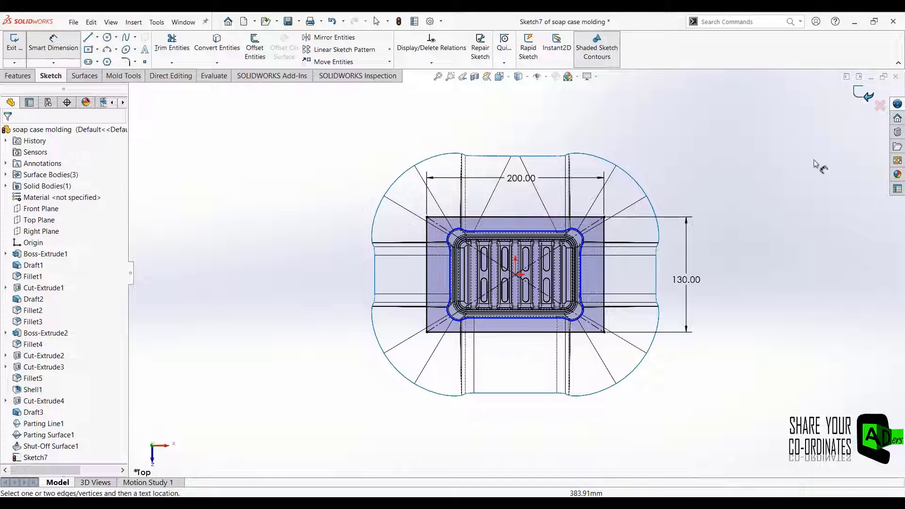
# Create a tooling split from the rectangle sketch, with the block extending about 97 mm in one direction and 35 mm in the other.
pyautogui.moveTo(321, 368); pyautogui.dragTo(407, 169, button='middle')
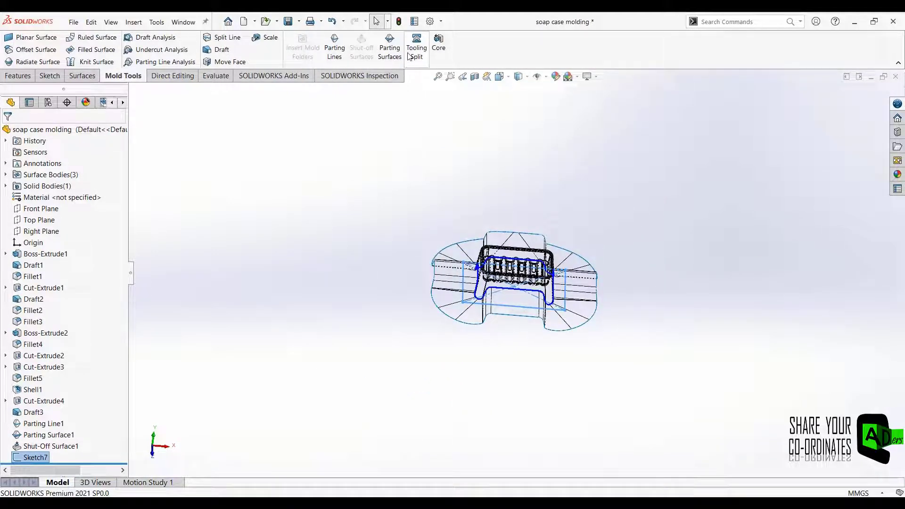
pyautogui.click(422, 48)
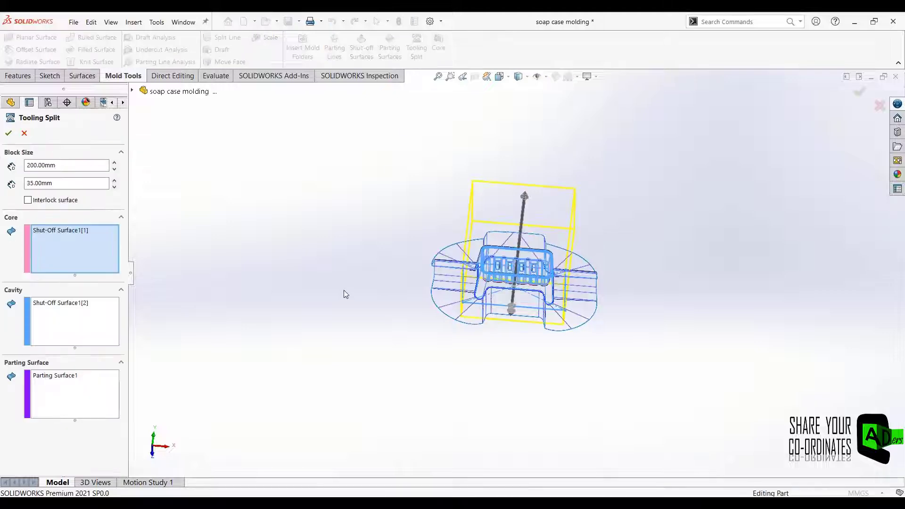
pyautogui.moveTo(340, 221); pyautogui.dragTo(396, 246, button='middle')
pyautogui.scroll(-2, 517, 214)
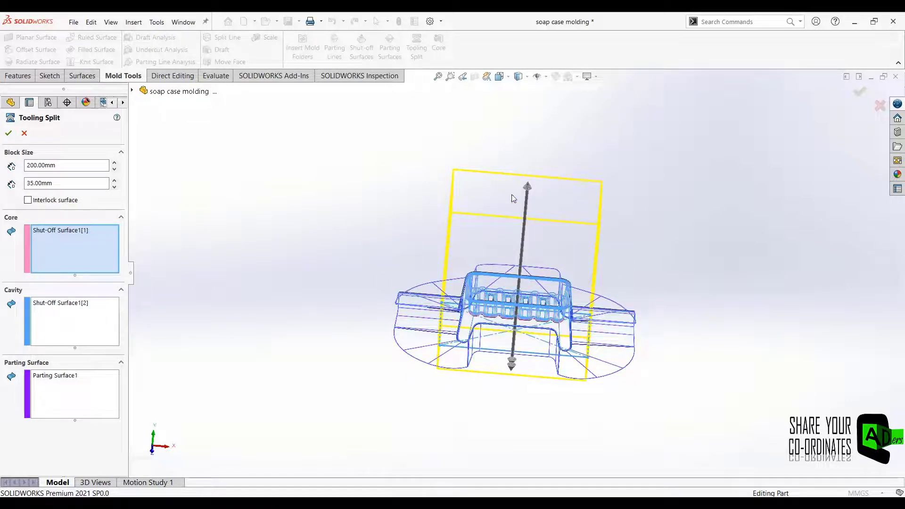
pyautogui.moveTo(536, 196); pyautogui.dragTo(522, 247)
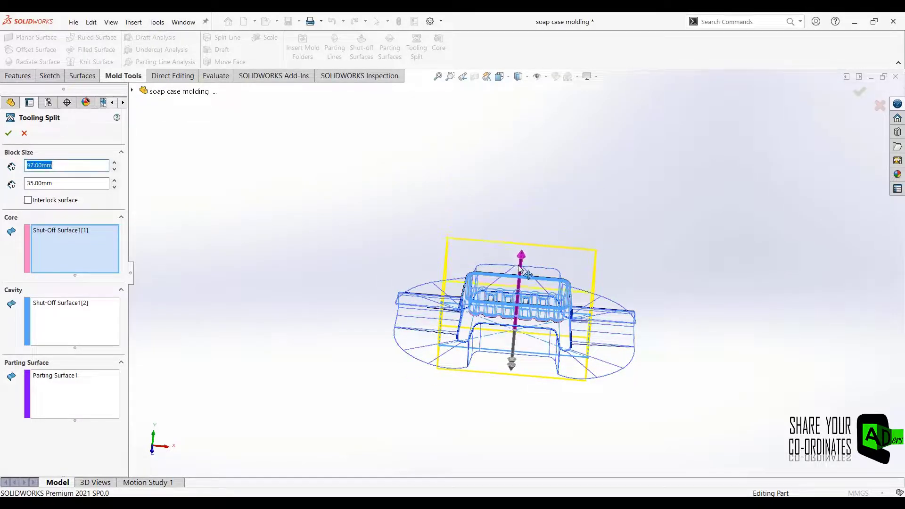
pyautogui.moveTo(277, 374); pyautogui.dragTo(275, 339, button='middle')
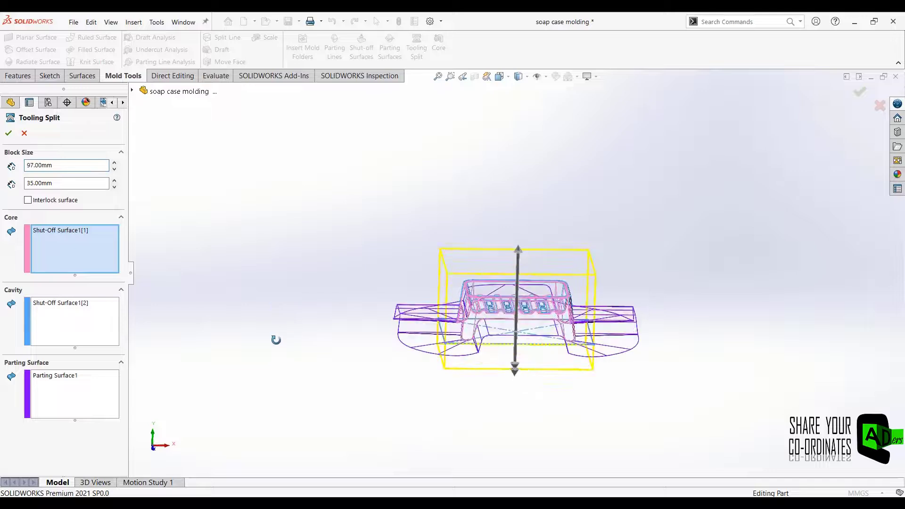
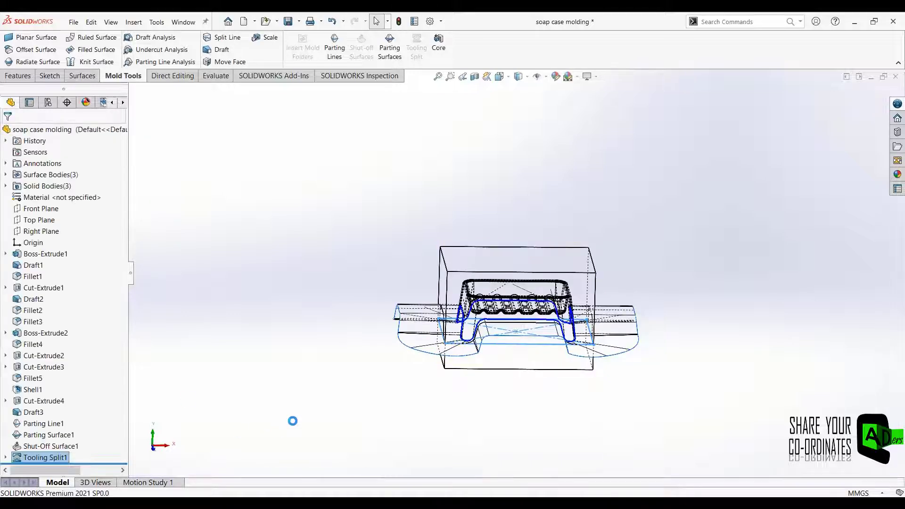
# Return the display style to shaded with edges and inspect the mold block from its corner.
pyautogui.click(519, 76)
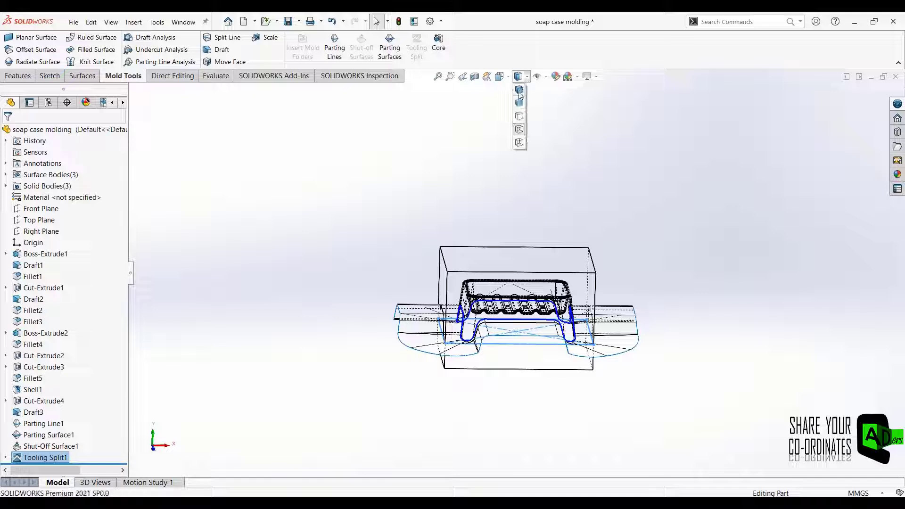
pyautogui.click(518, 88)
pyautogui.click(270, 330)
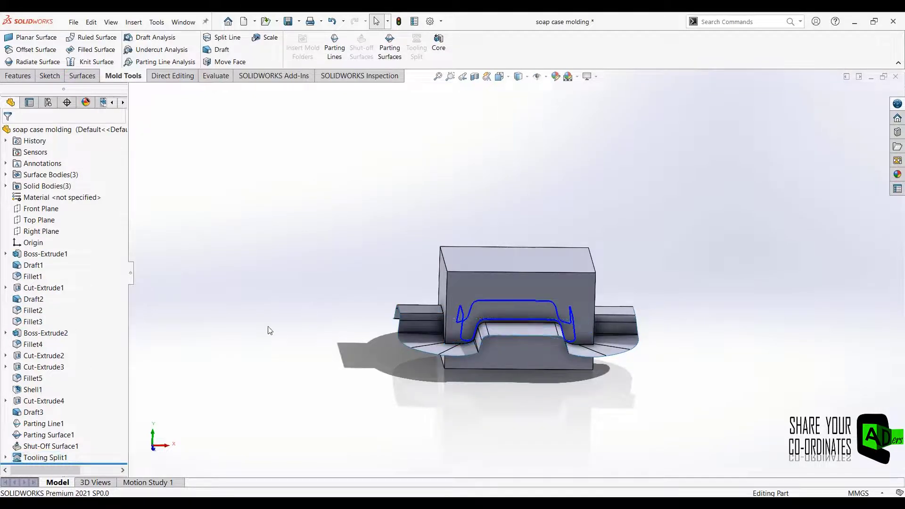
pyautogui.moveTo(270, 330); pyautogui.dragTo(313, 337, button='middle')
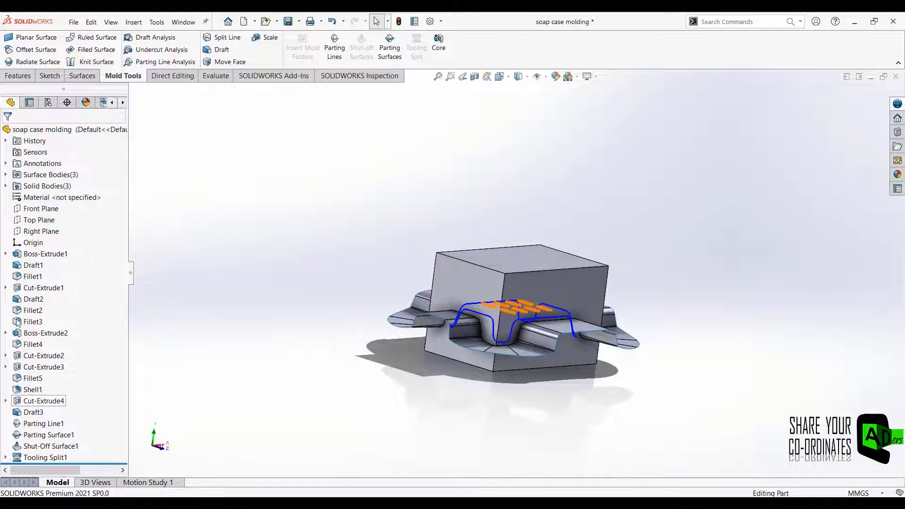
# Hide all surface bodies and the parting line so that only the mold block is shown.
pyautogui.rightClick(45, 179)
pyautogui.click(59, 162)
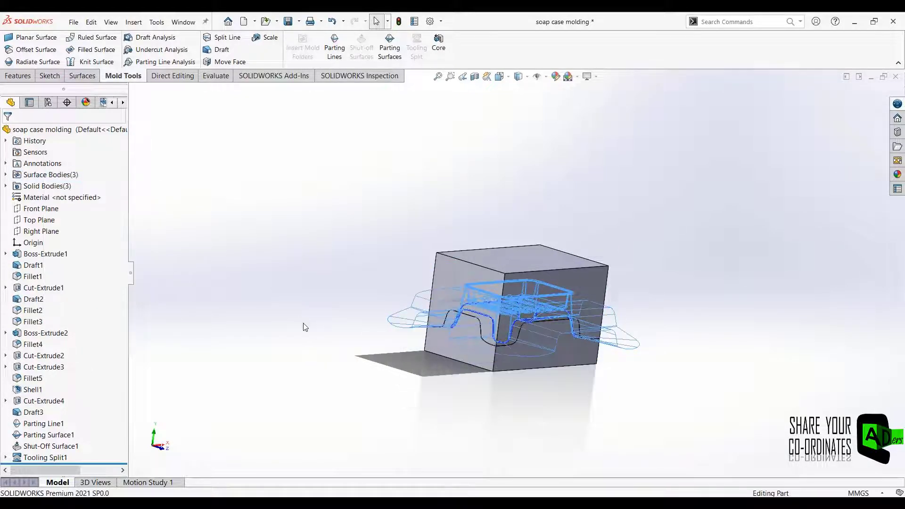
pyautogui.moveTo(303, 327); pyautogui.dragTo(303, 346, button='middle')
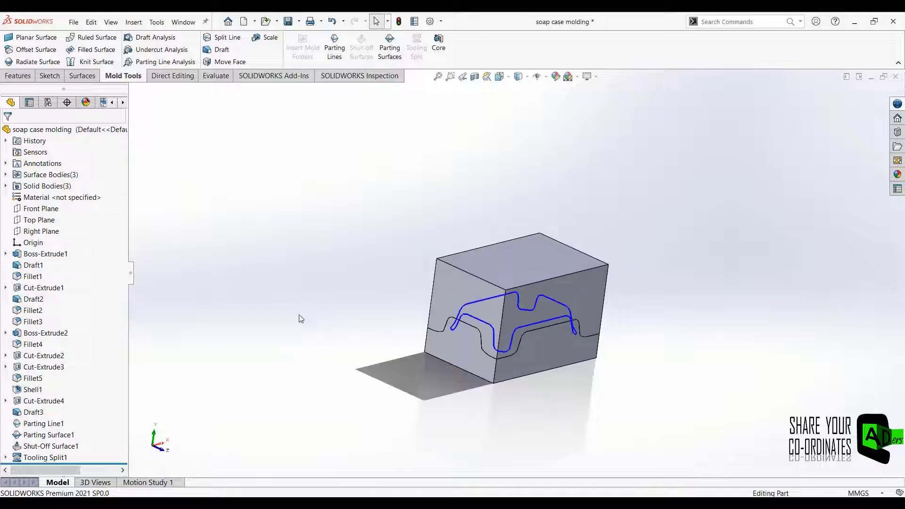
pyautogui.click(537, 76)
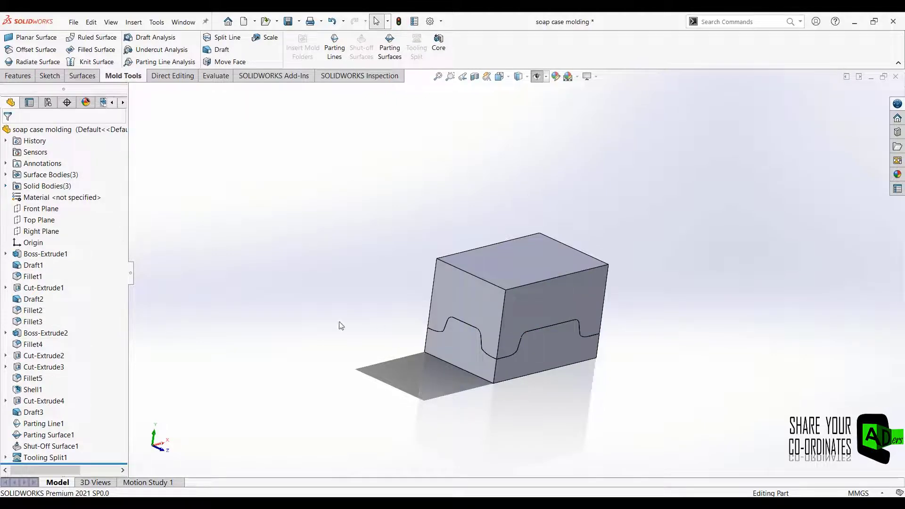
# Rename the Parting Line1 solid body to "soap case".
pyautogui.click(5, 186)
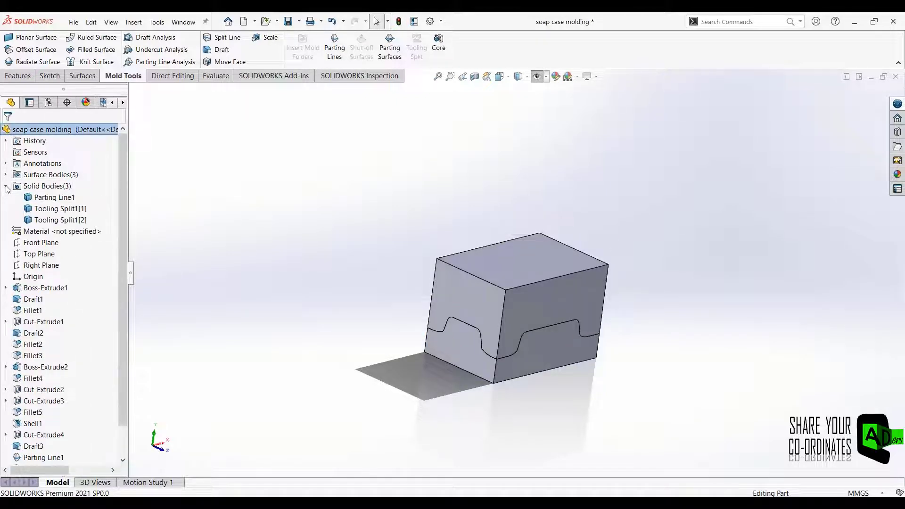
pyautogui.rightClick(62, 199)
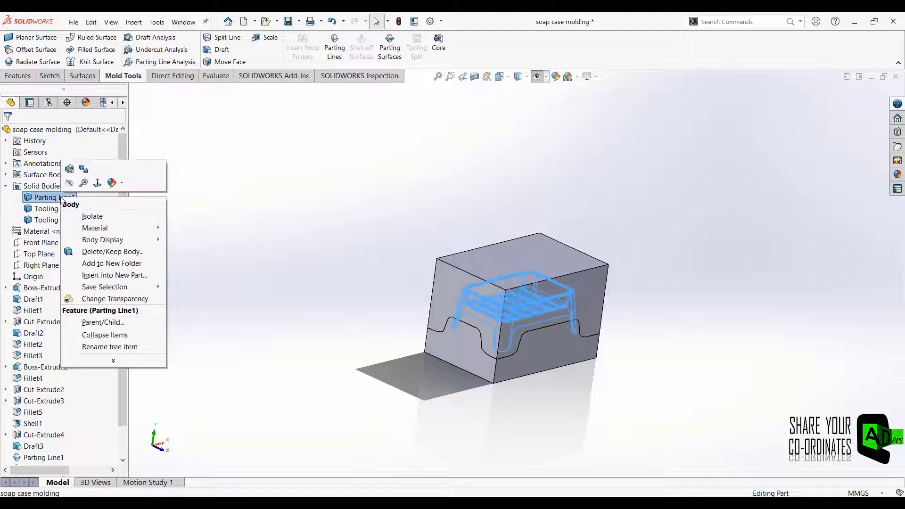
pyautogui.click(195, 235)
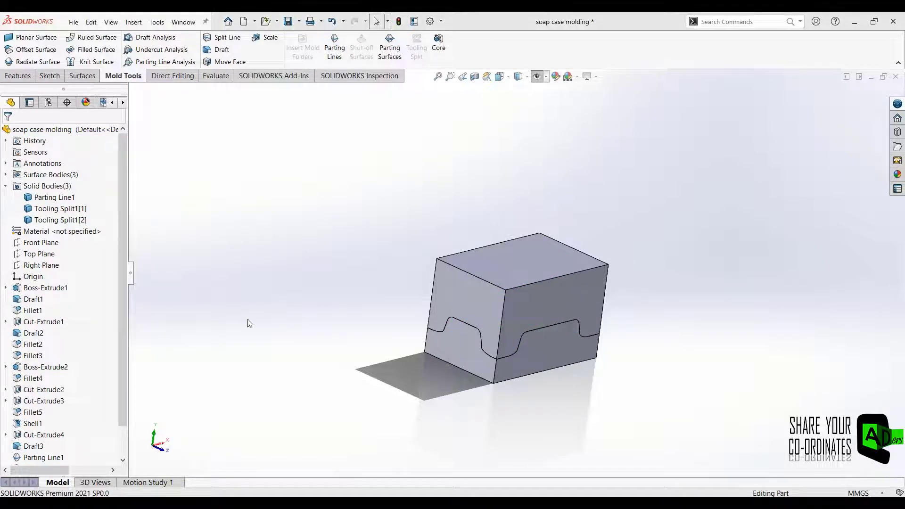
pyautogui.click(47, 197)
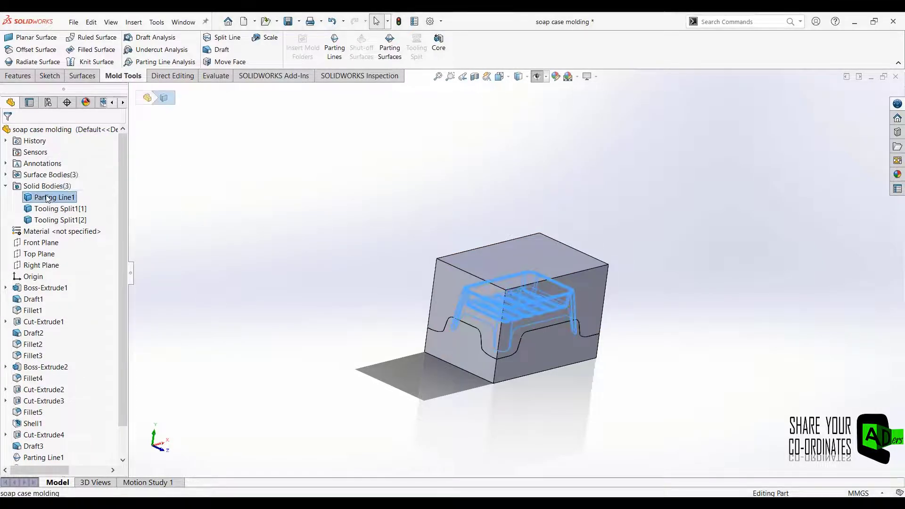
pyautogui.click(47, 197)
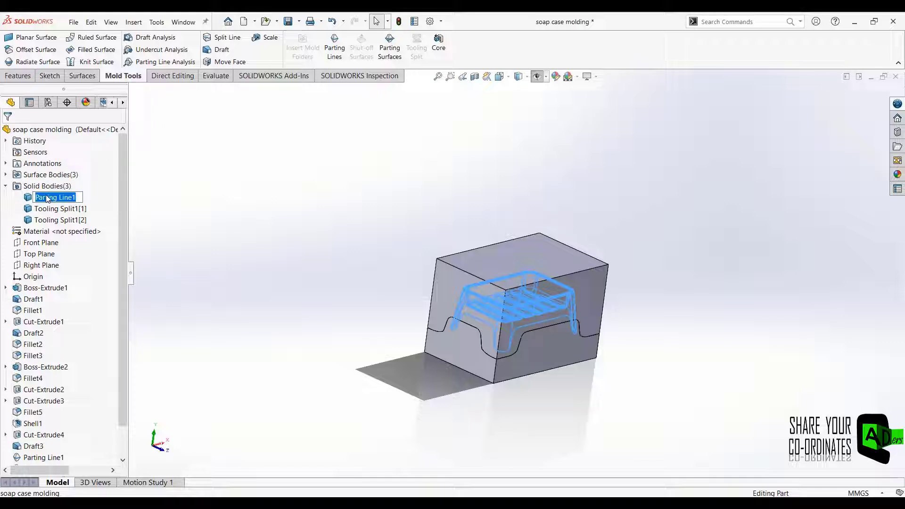
pyautogui.write('soap case')
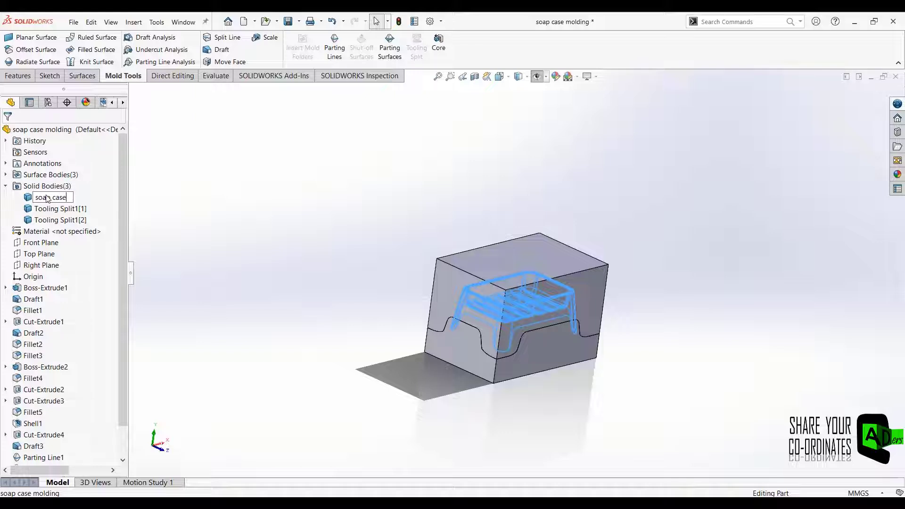
pyautogui.press('Return')
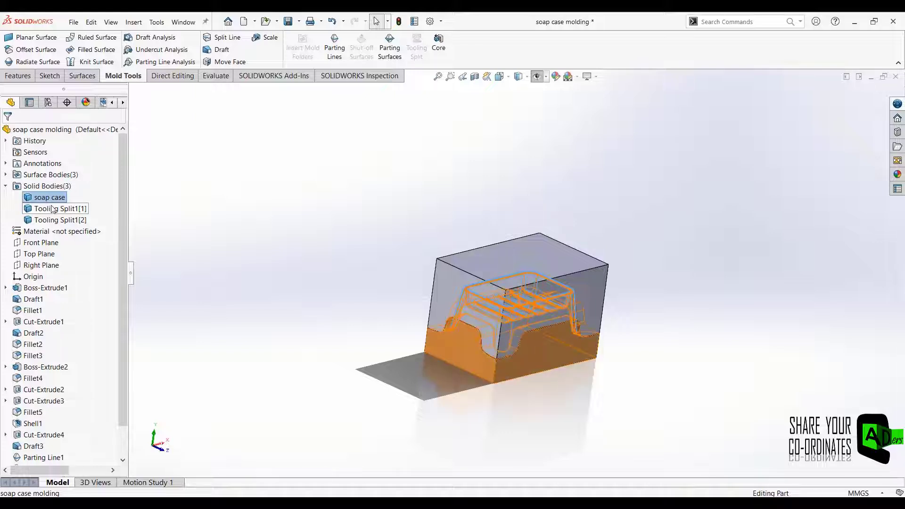
# Rename the Tooling Split1[1] solid body, the lower mold block, to "cavity".
pyautogui.click(53, 209)
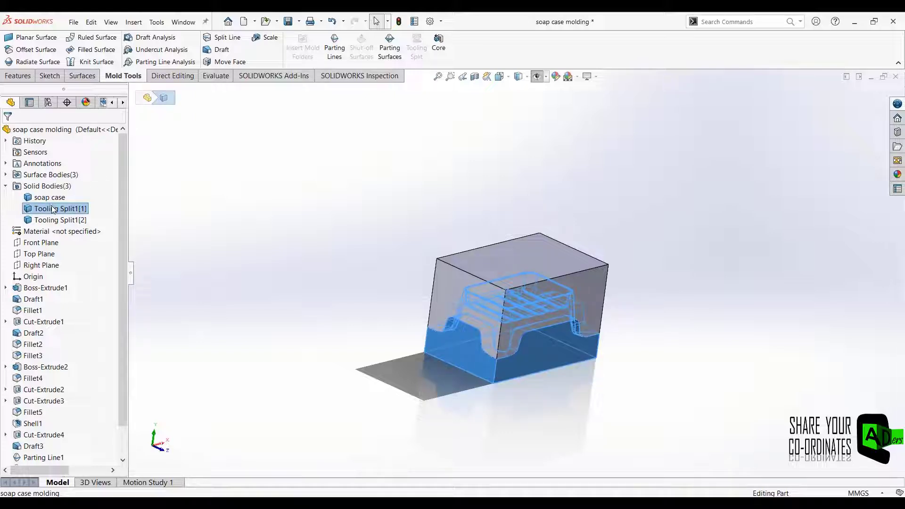
pyautogui.click(52, 209)
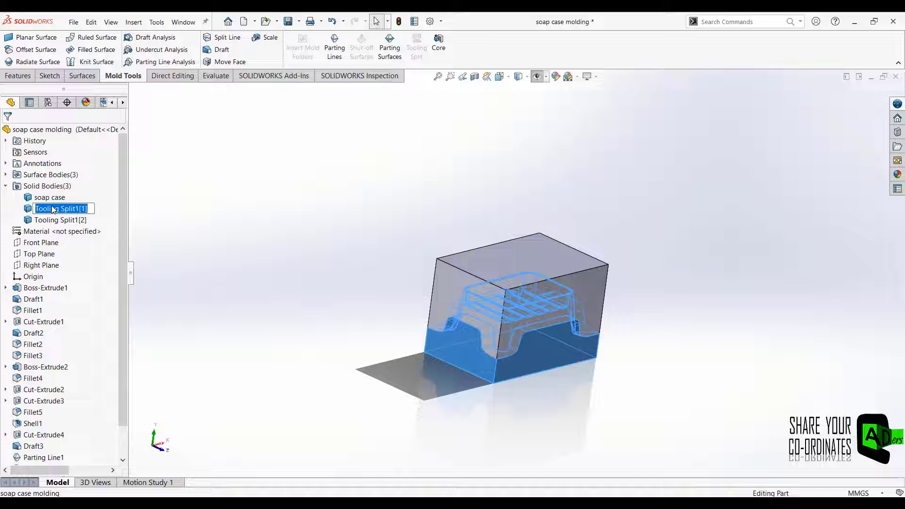
pyautogui.write('cavity')
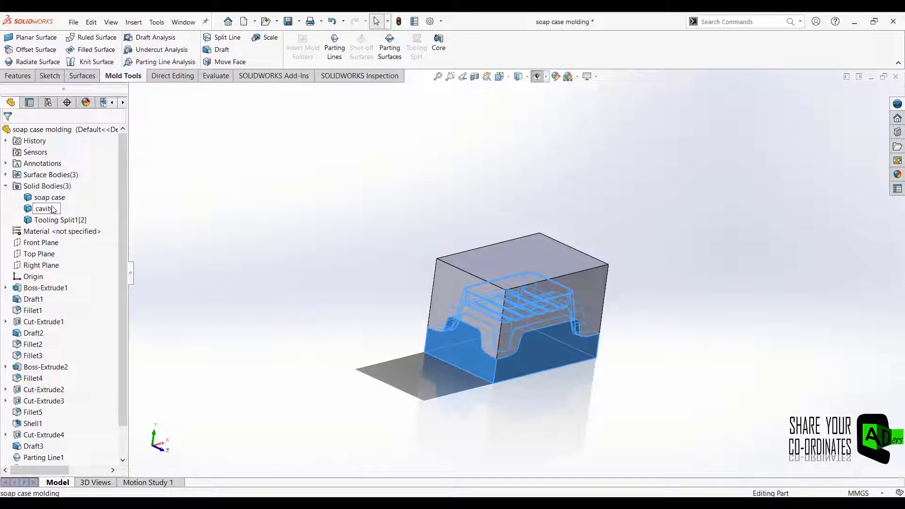
pyautogui.press('Return')
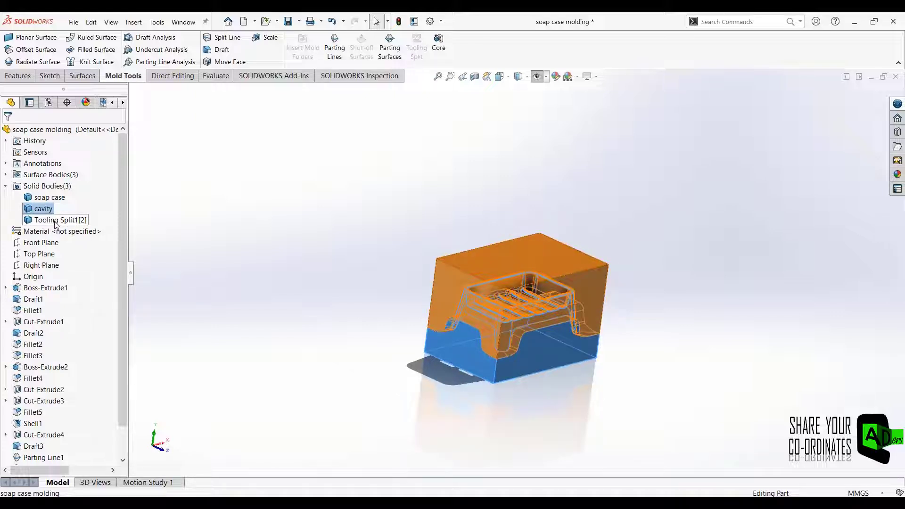
# Rename the Tooling Split1[2] solid body, the upper mold block, to "core".
pyautogui.click(55, 220)
pyautogui.click(56, 220)
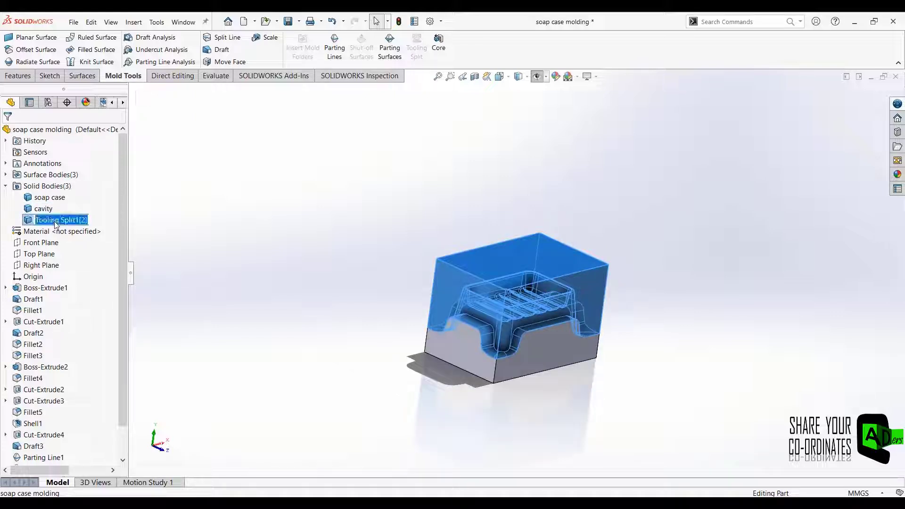
pyautogui.write('core')
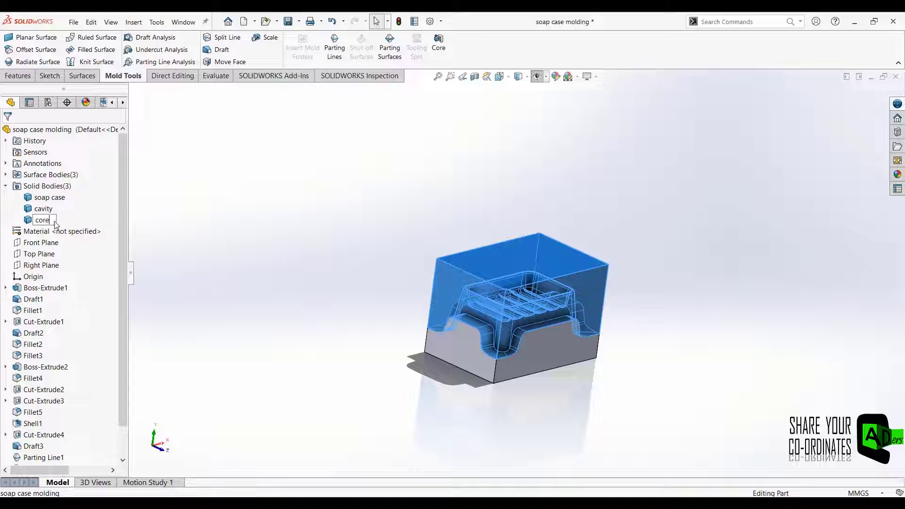
pyautogui.press('Return')
pyautogui.click(230, 289)
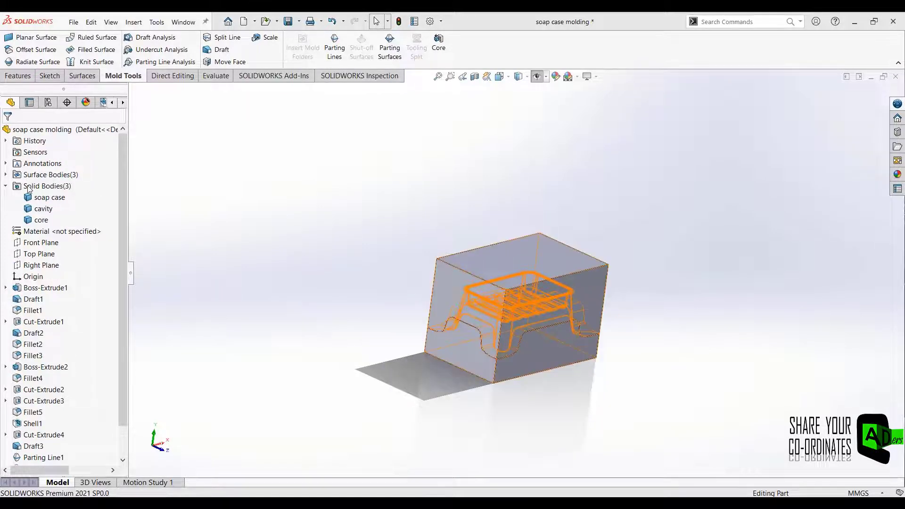
# Start Save Bodies for all solid bodies and assign them to the part files cavity, core and soap case in the soap case folder.
pyautogui.rightClick(28, 188)
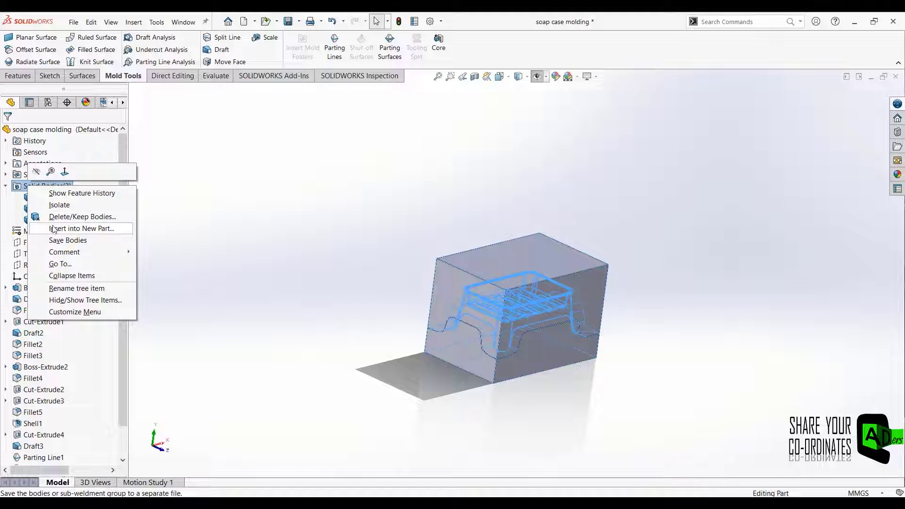
pyautogui.click(58, 241)
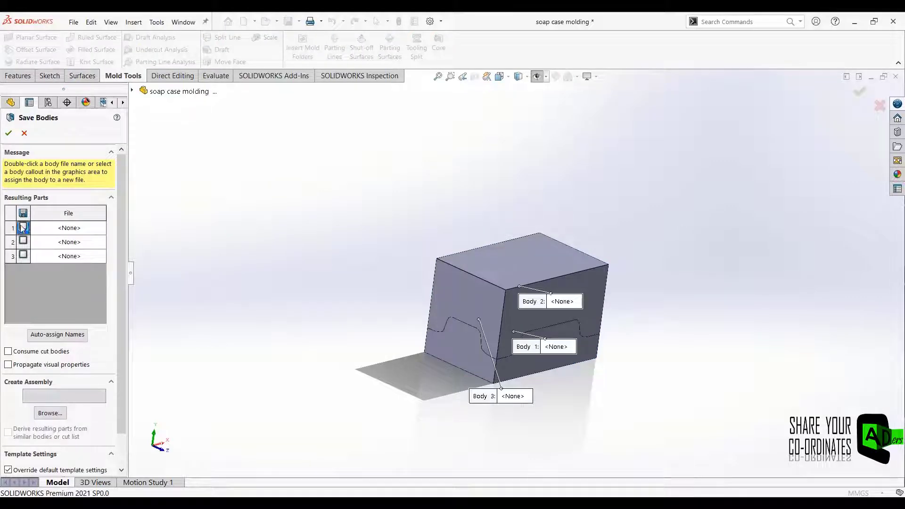
pyautogui.click(23, 228)
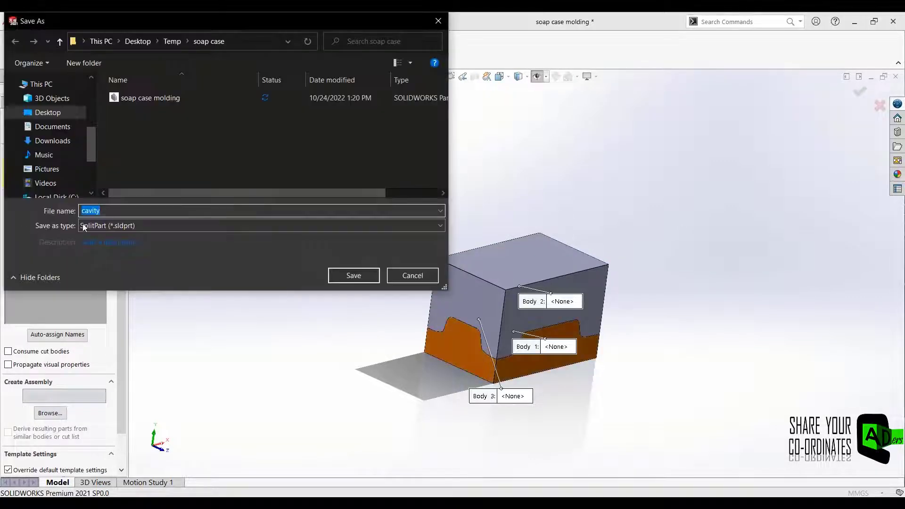
pyautogui.click(354, 275)
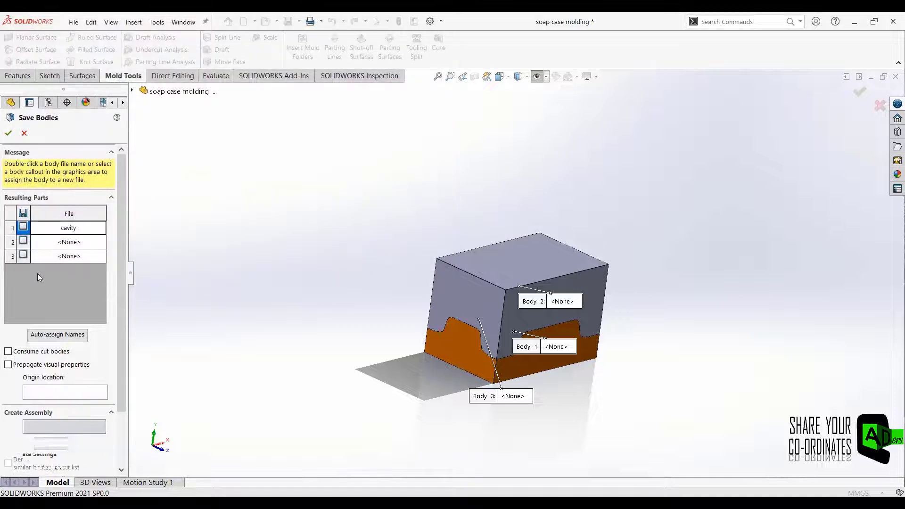
pyautogui.click(23, 241)
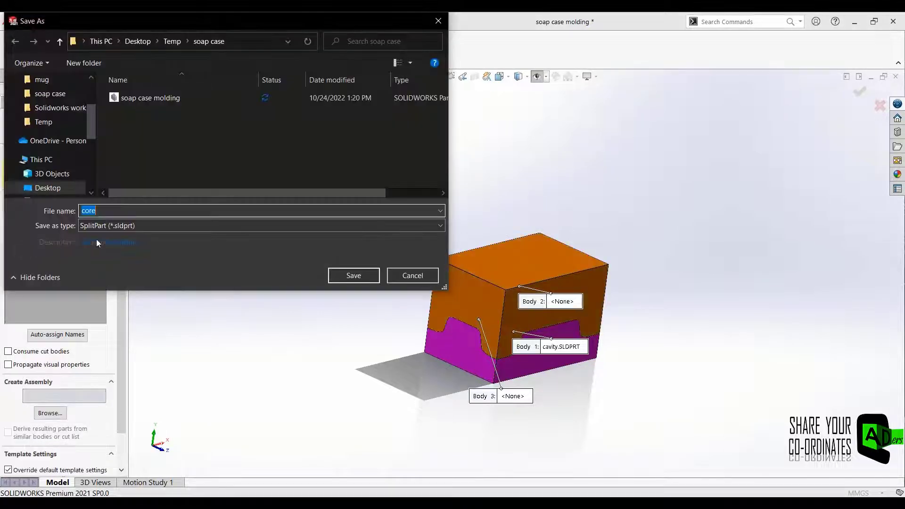
pyautogui.click(343, 281)
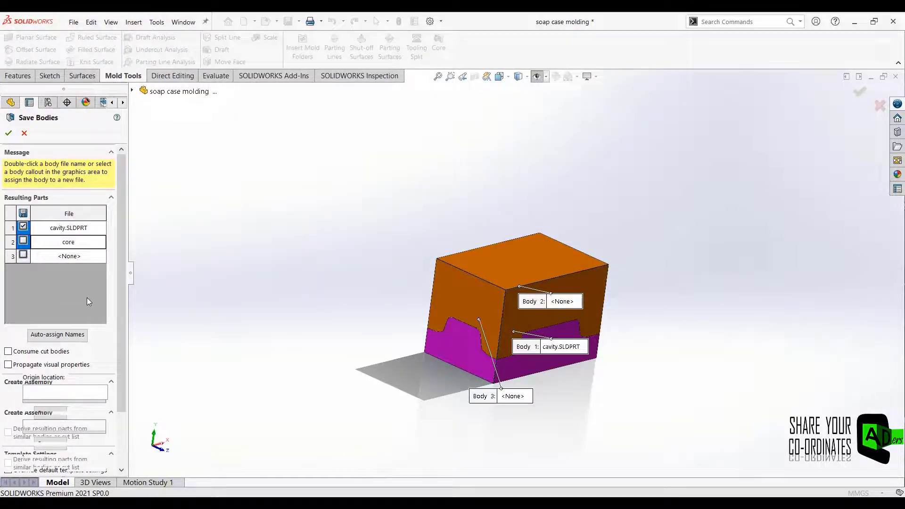
pyautogui.click(23, 255)
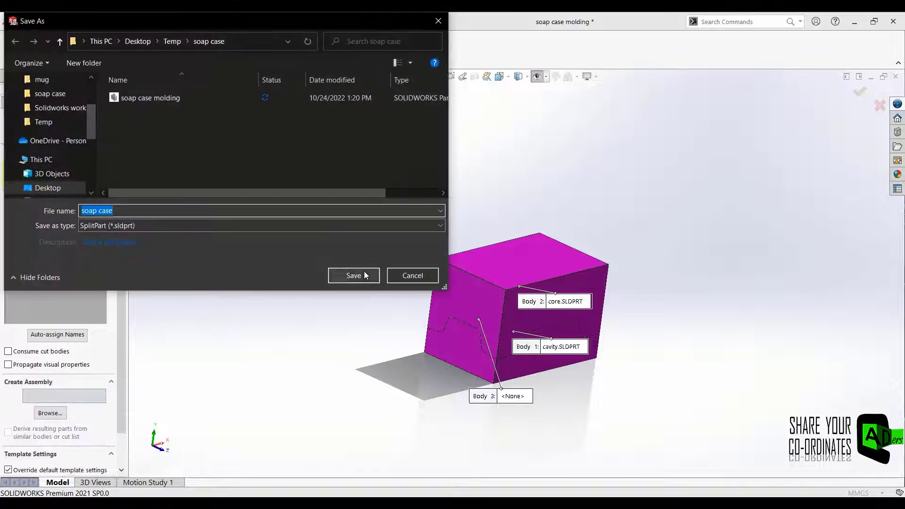
pyautogui.click(355, 276)
# Set Save Bodies to create an assembly file named "soap case assem" in the soap case folder.
pyautogui.click(39, 359)
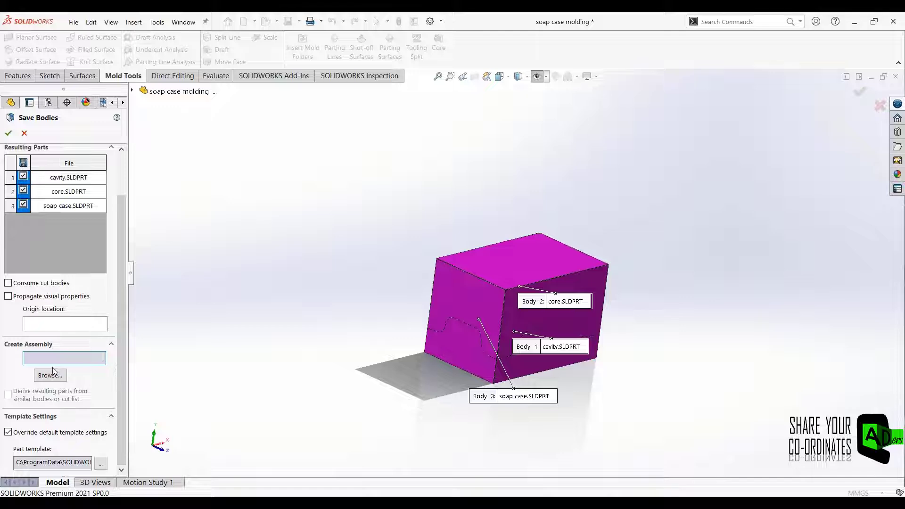
pyautogui.click(58, 379)
pyautogui.write('soap ca')
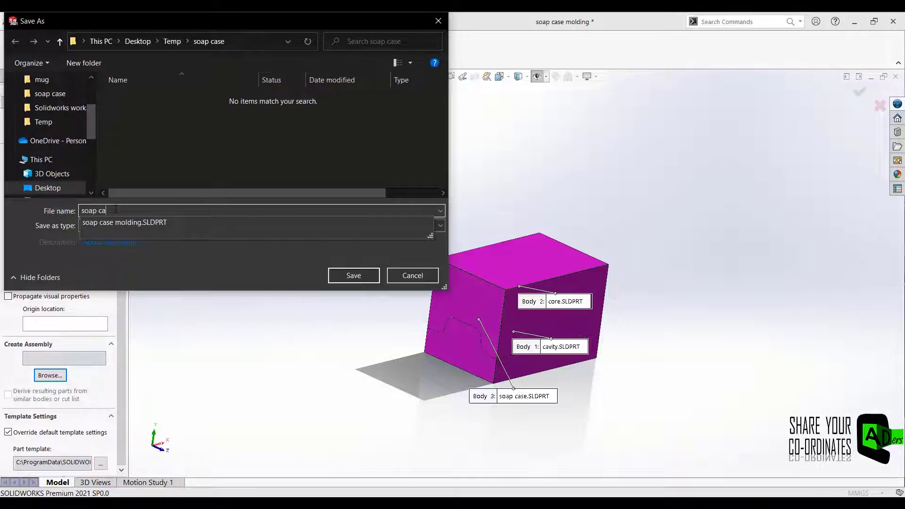
pyautogui.write('se assem')
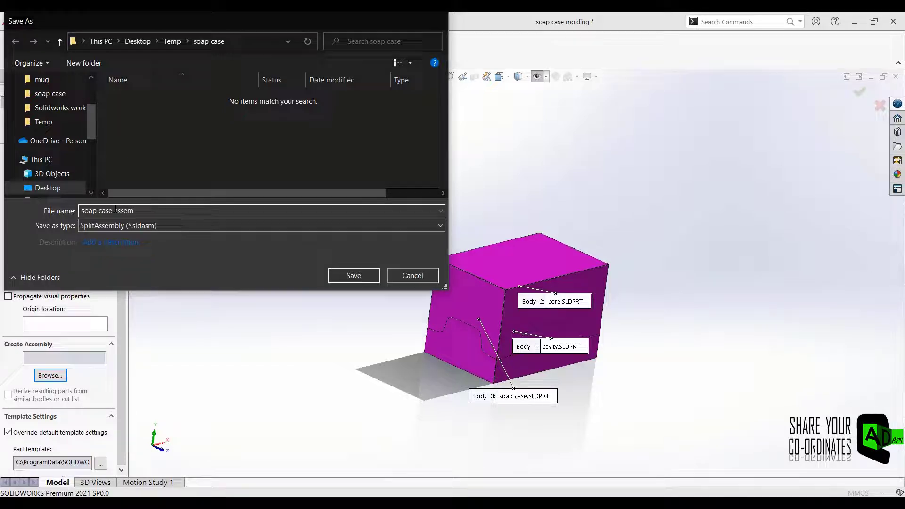
pyautogui.press('Return')
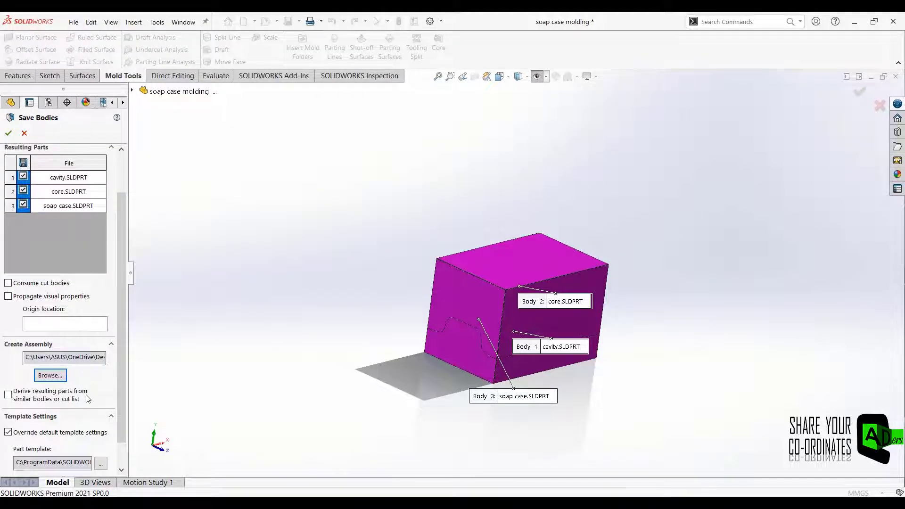
# Complete Save Bodies, keeping the template's units of measure for each derived part.
pyautogui.scroll(-1, 86, 399)
pyautogui.scroll(3, 86, 399)
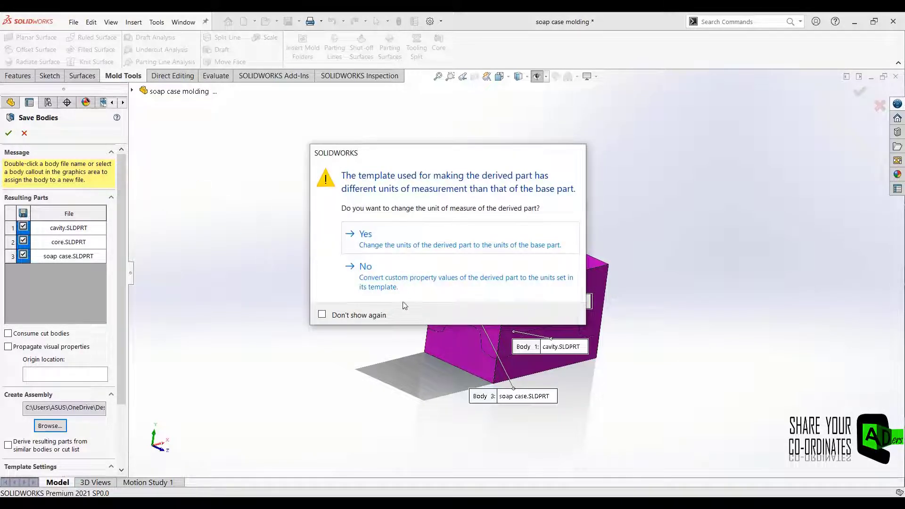
pyautogui.click(388, 271)
pyautogui.click(388, 271)
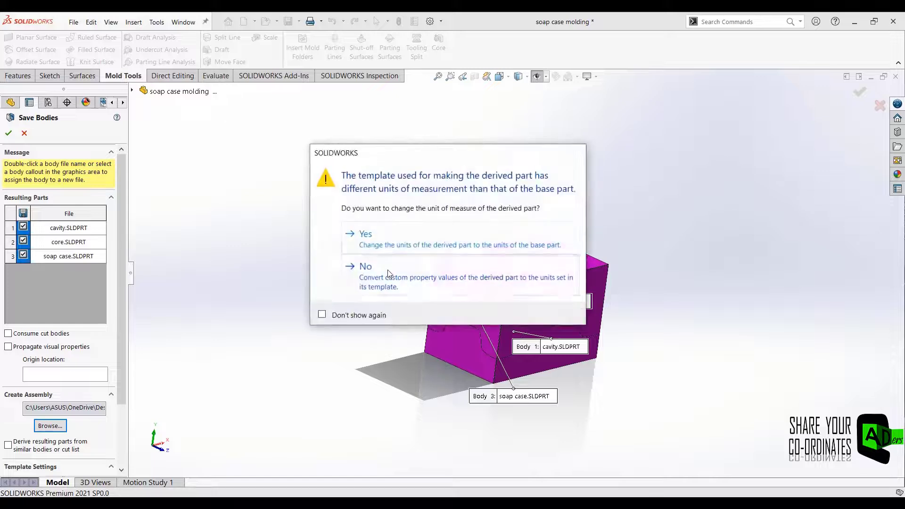
pyautogui.click(388, 271)
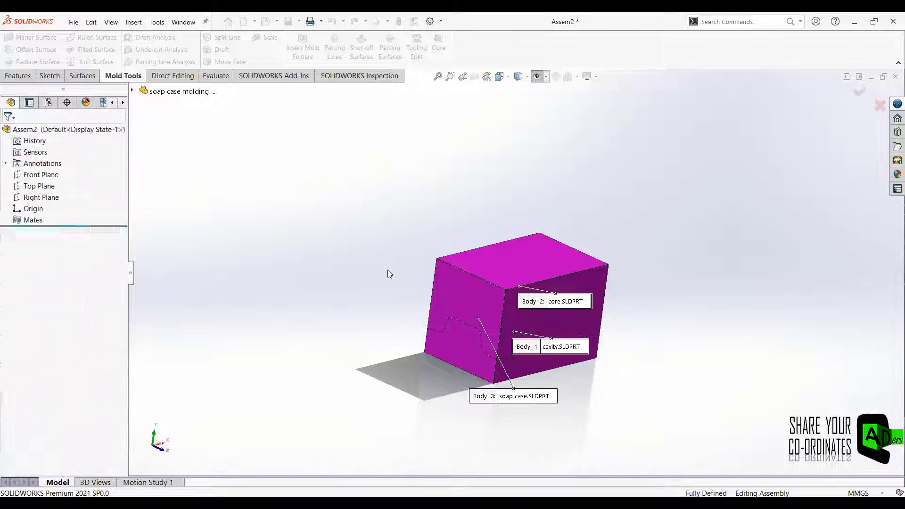
# Switch to the soap case assem assembly window and create a new motion study.
pyautogui.moveTo(450, 503)
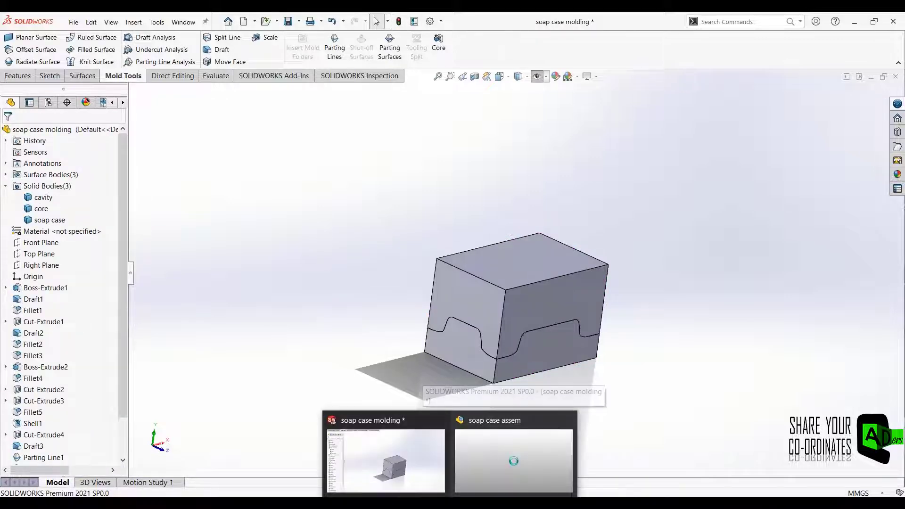
pyautogui.click(519, 476)
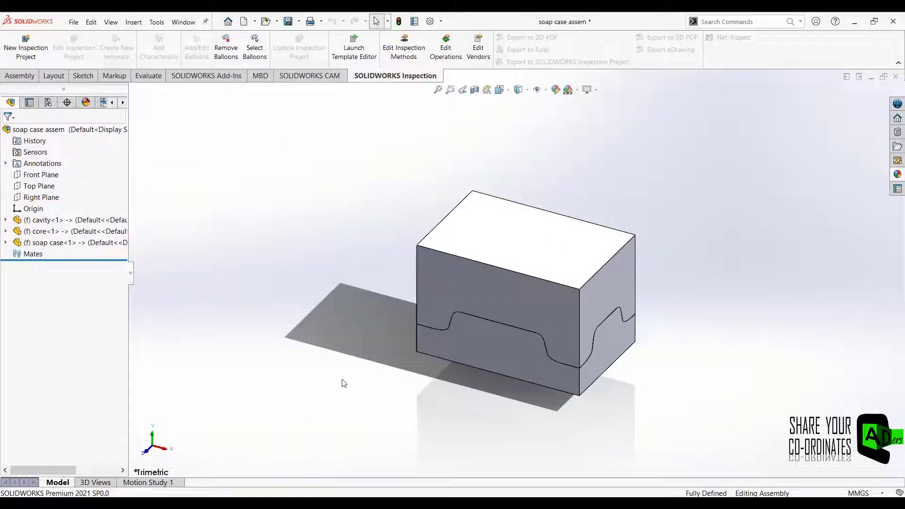
pyautogui.rightClick(153, 484)
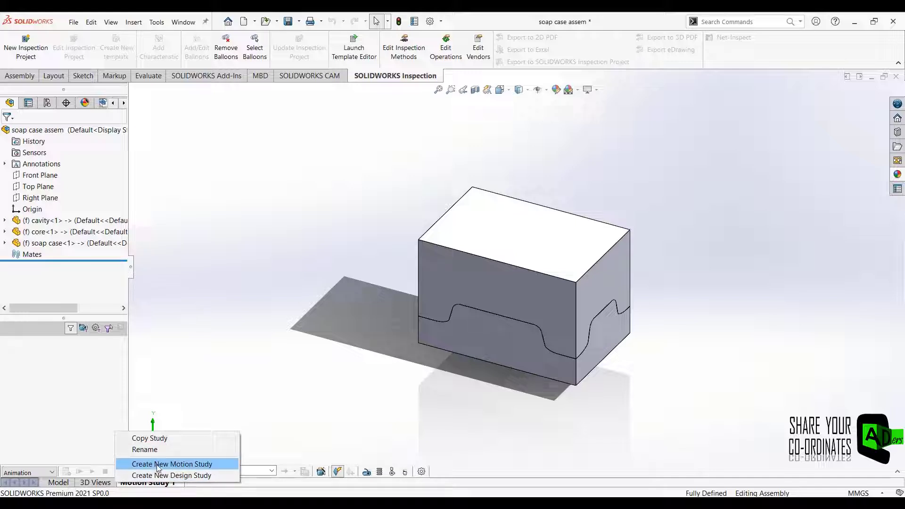
pyautogui.click(157, 465)
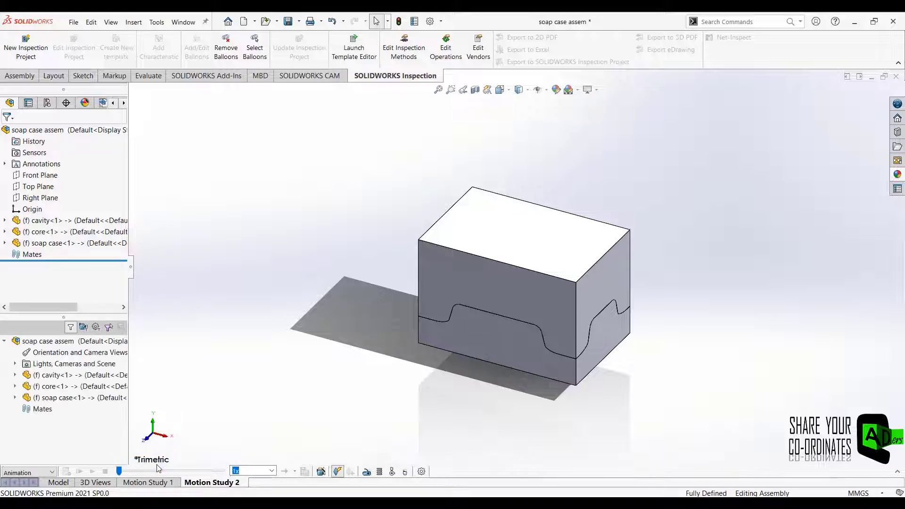
# Start an exploded view and add a step moving the core about 154 mm upward along the Y axis.
pyautogui.click(21, 78)
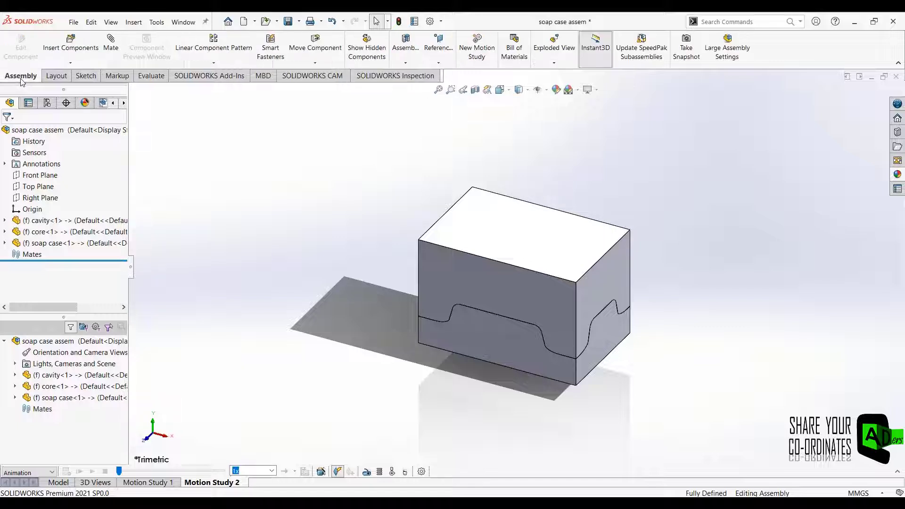
pyautogui.click(550, 46)
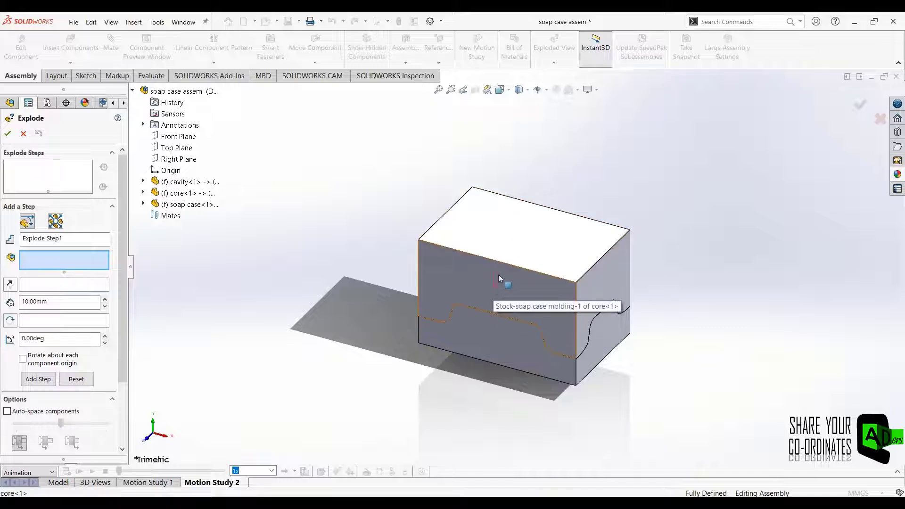
pyautogui.click(505, 240)
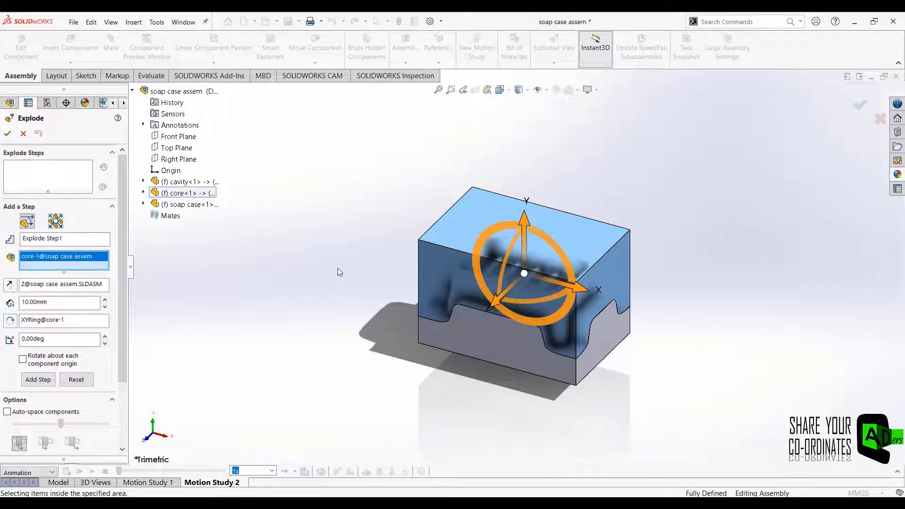
pyautogui.moveTo(526, 224); pyautogui.dragTo(546, 103)
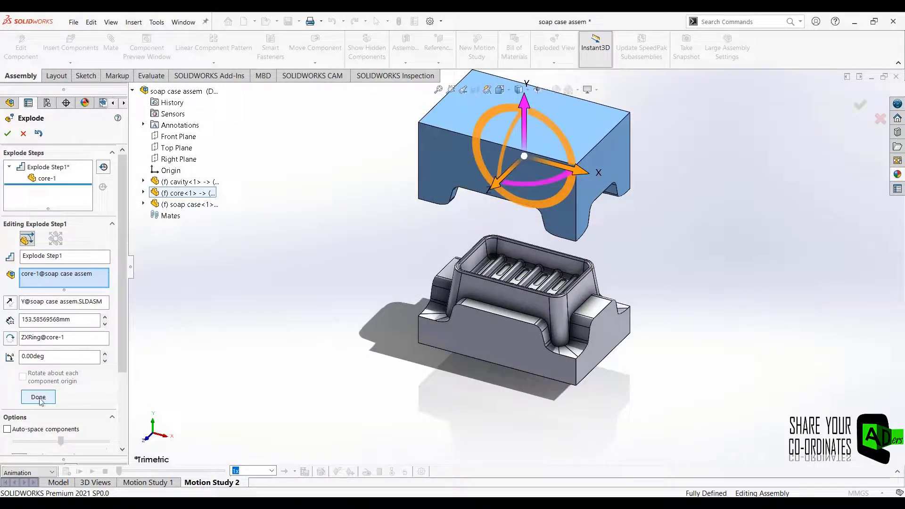
pyautogui.click(38, 397)
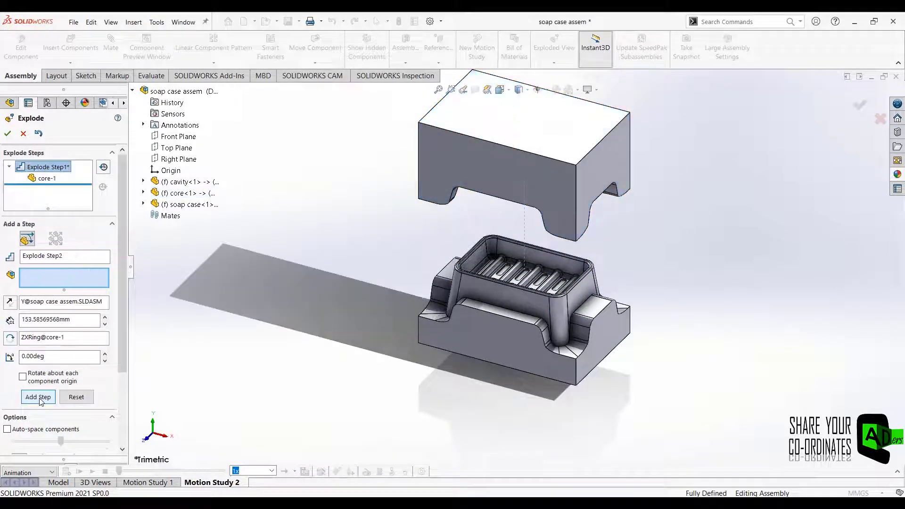
# Add an explode step moving the cavity about 89 mm downward along the Y axis and finish the exploded view.
pyautogui.click(488, 331)
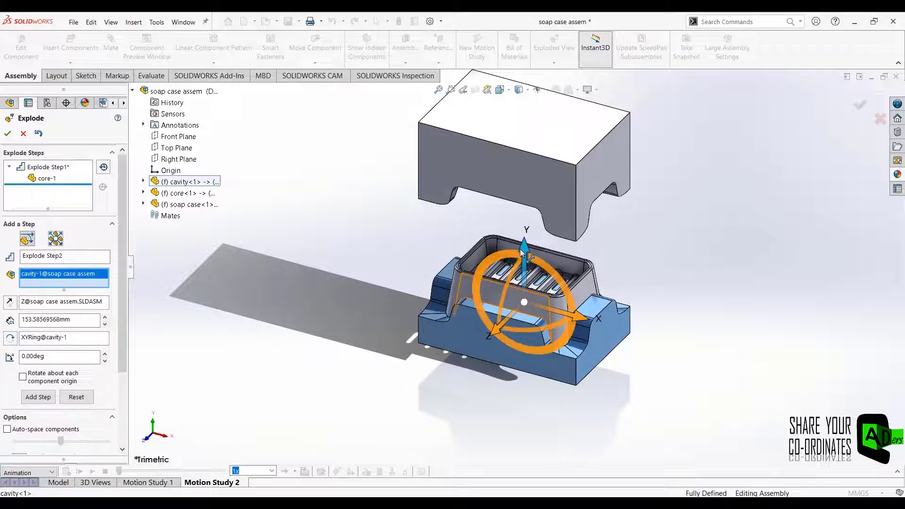
pyautogui.moveTo(522, 253); pyautogui.dragTo(525, 329)
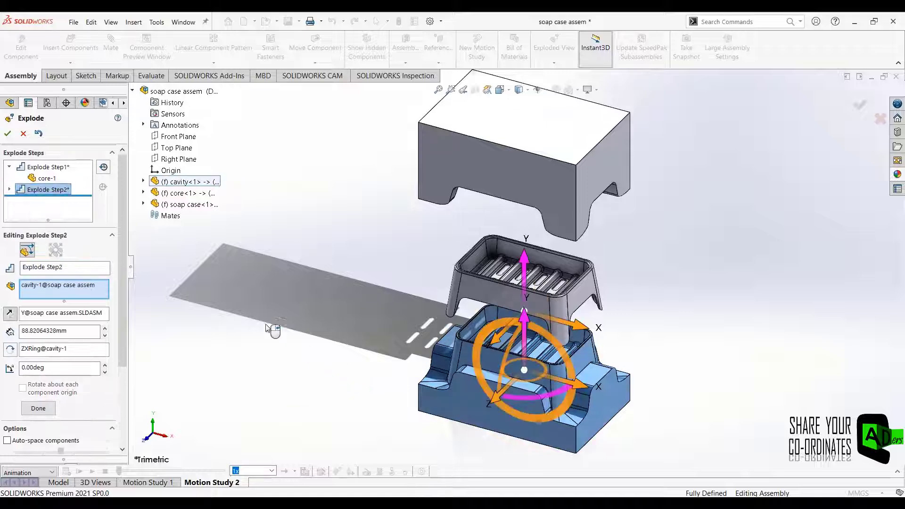
pyautogui.click(39, 408)
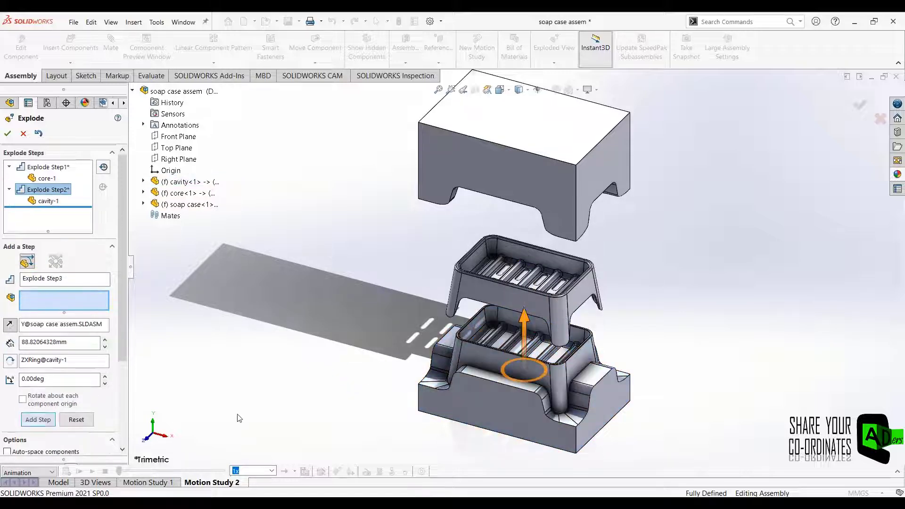
pyautogui.click(7, 135)
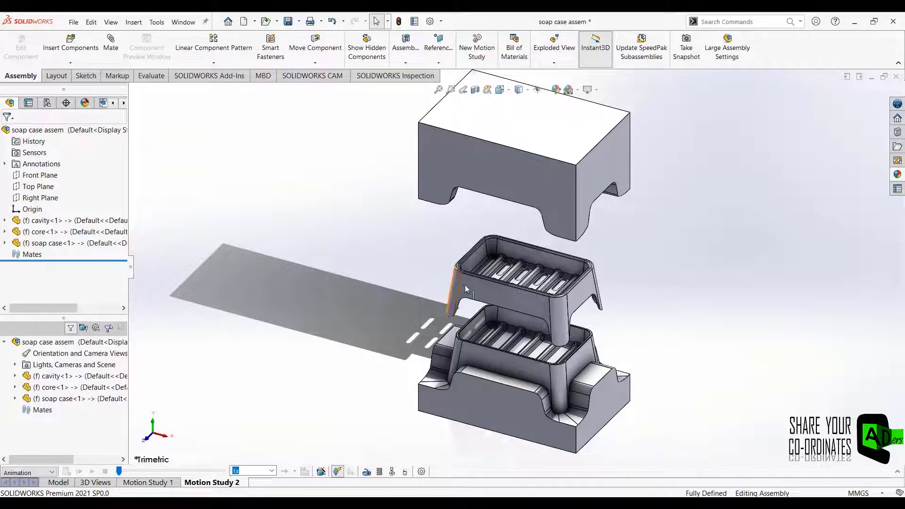
# Apply an orange colour appearance to the whole soap case component in the exploded assembly.
pyautogui.rightClick(480, 288)
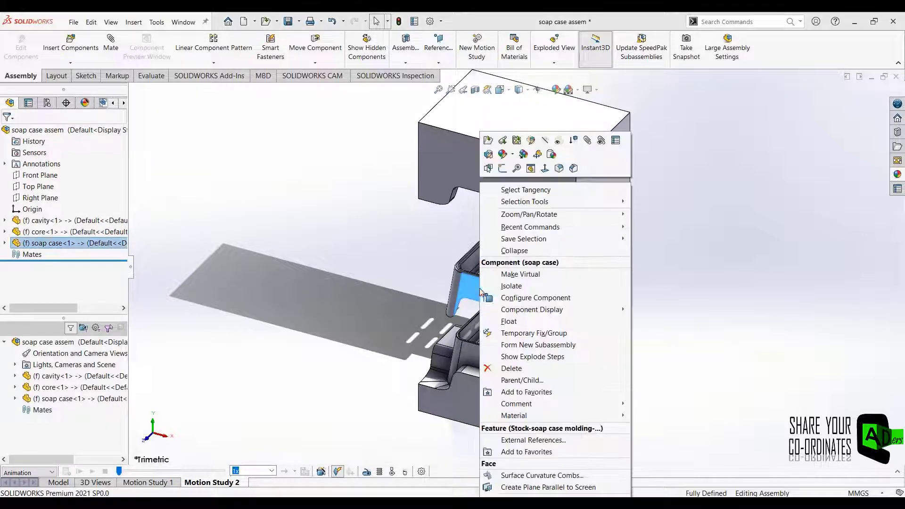
pyautogui.click(503, 154)
pyautogui.click(523, 216)
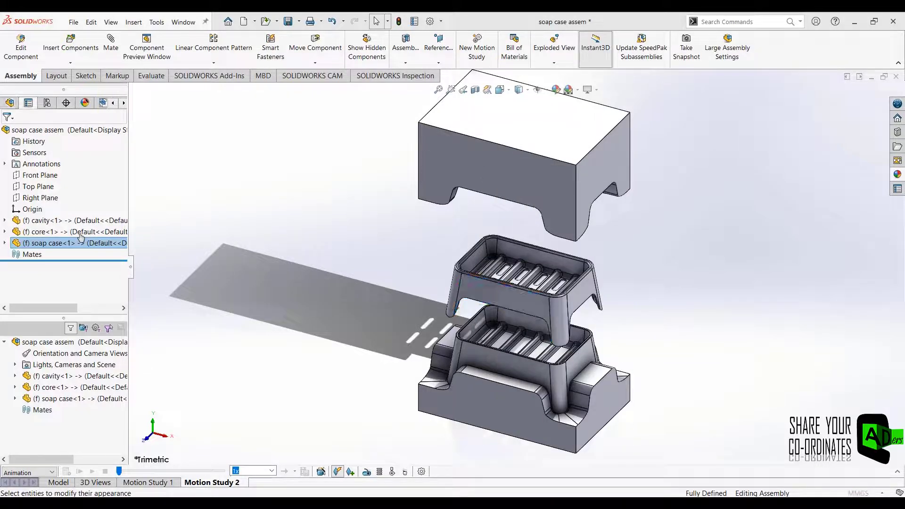
pyautogui.click(40, 395)
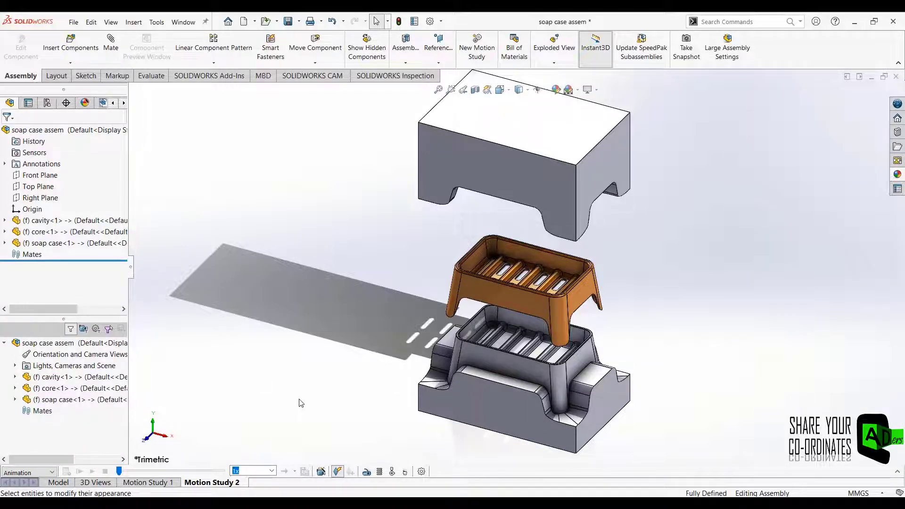
# Add an Explode animation lasting 5 seconds to Motion Study 2 with the Animation Wizard.
pyautogui.press('f')
pyautogui.scroll(-2, 435, 348)
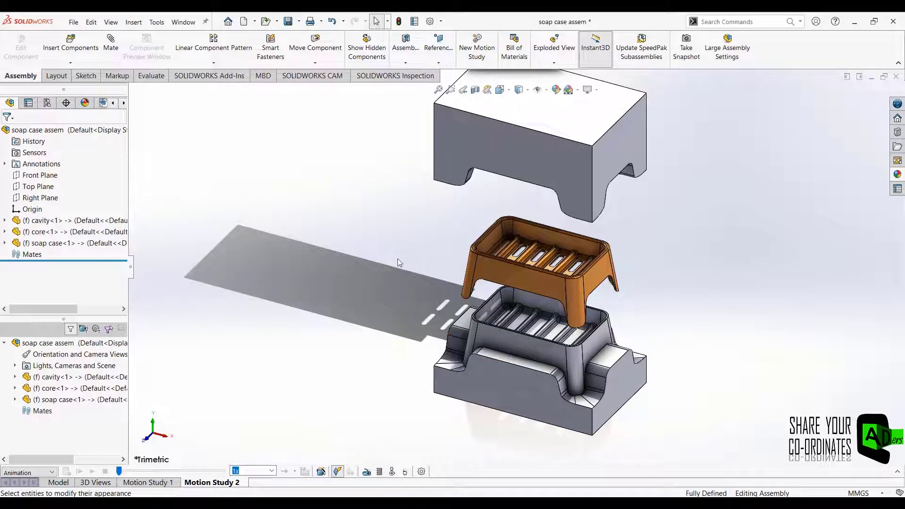
pyautogui.click(321, 472)
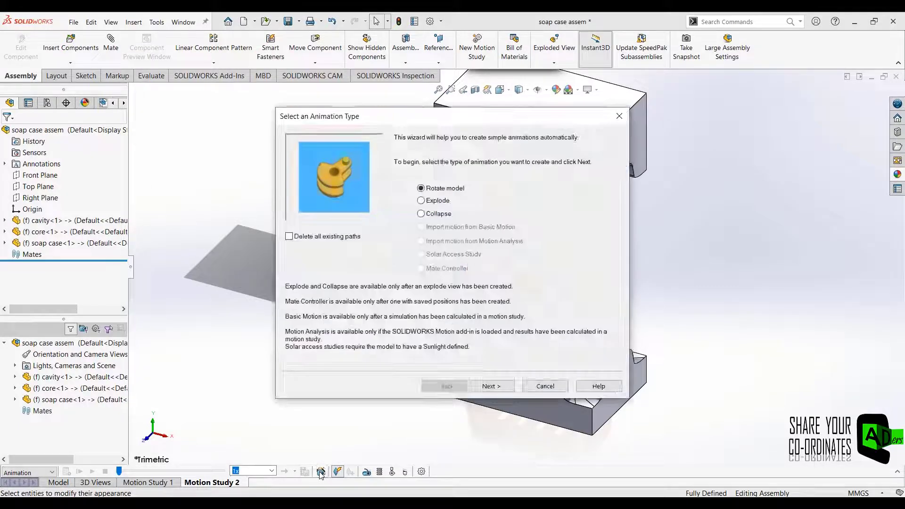
pyautogui.click(421, 201)
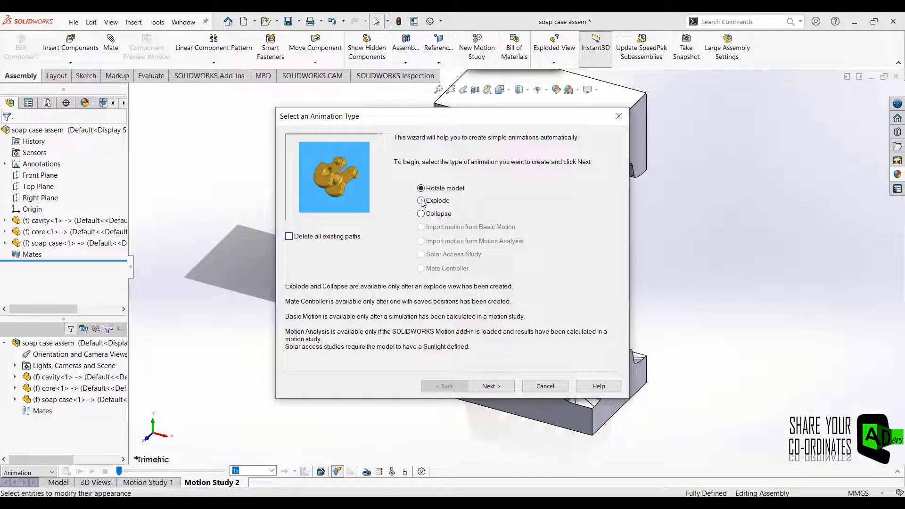
pyautogui.click(491, 386)
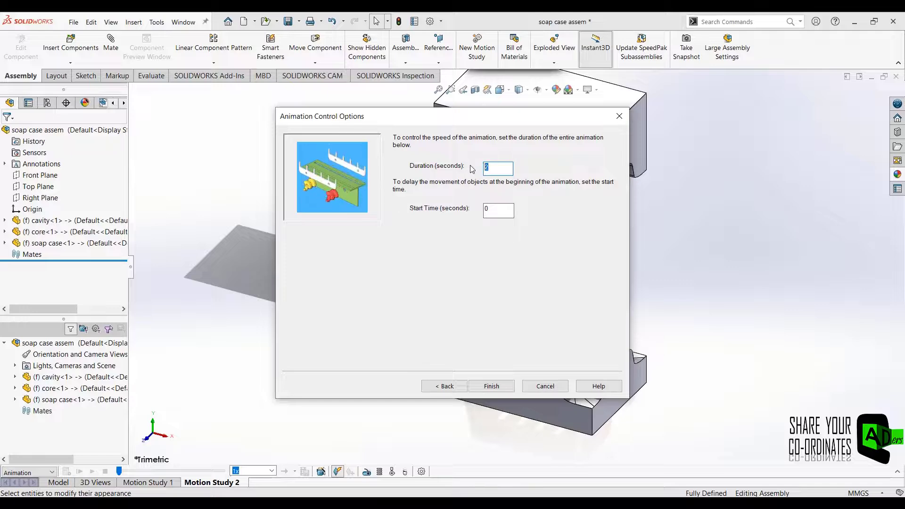
pyautogui.write('5')
pyautogui.click(492, 387)
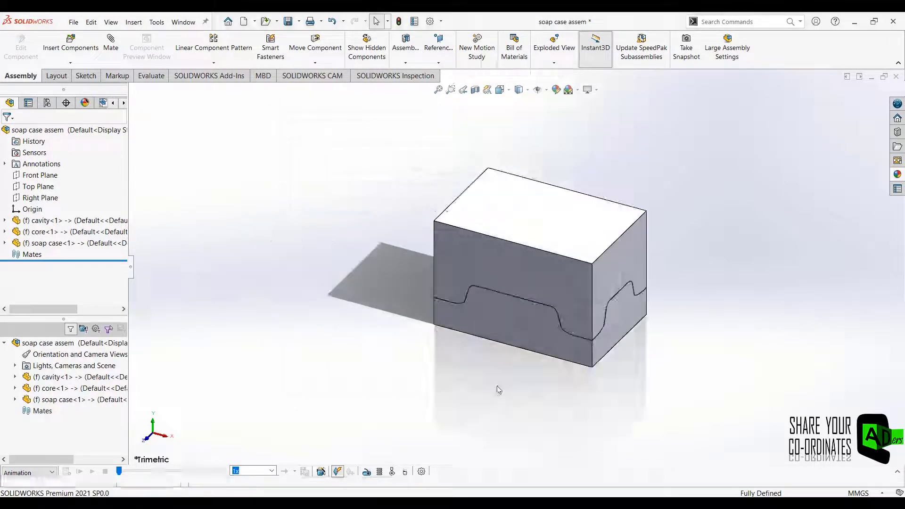
# Add a rotate-model animation of one clockwise turn about the Y-axis, lasting 3 seconds from a 5-second start time, and play the study from the start.
pyautogui.click(321, 472)
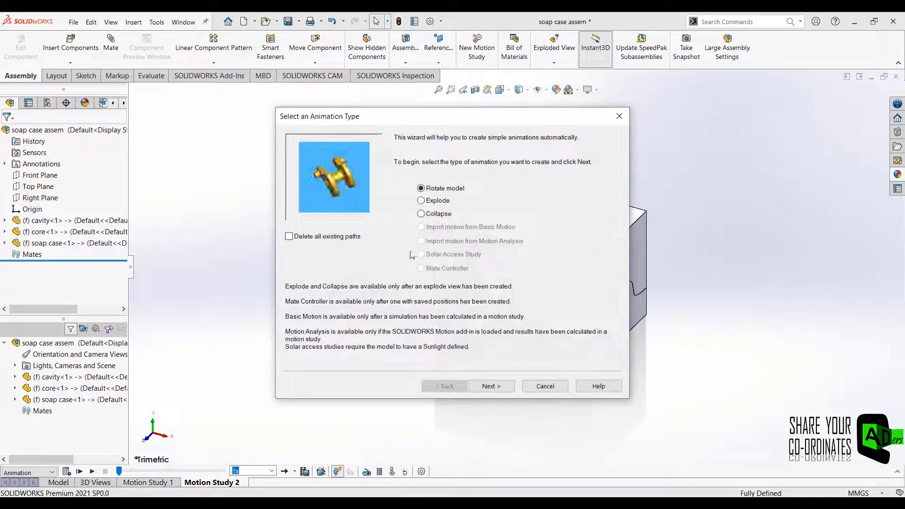
pyautogui.click(500, 387)
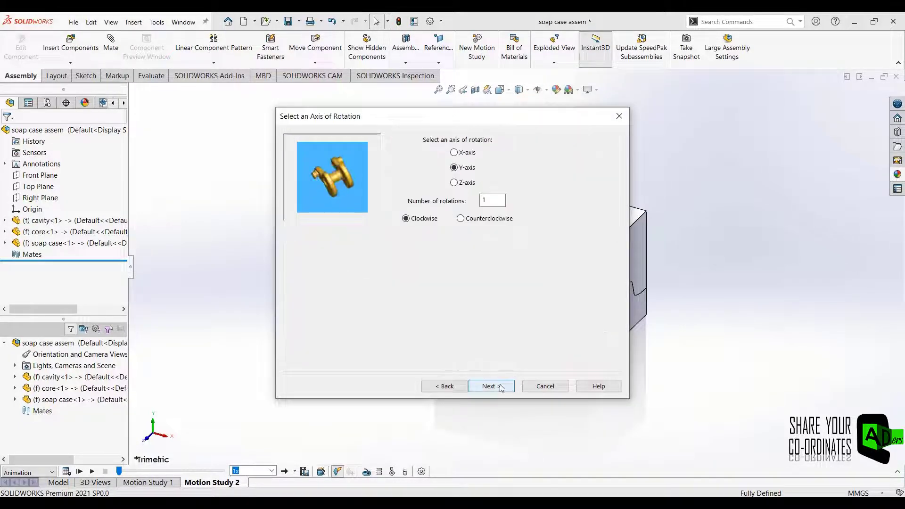
pyautogui.click(490, 387)
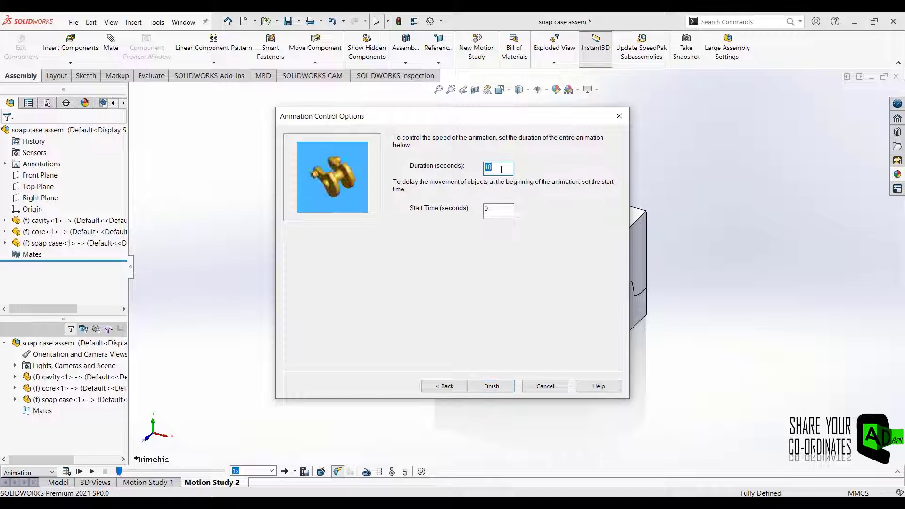
pyautogui.moveTo(500, 167); pyautogui.dragTo(456, 166)
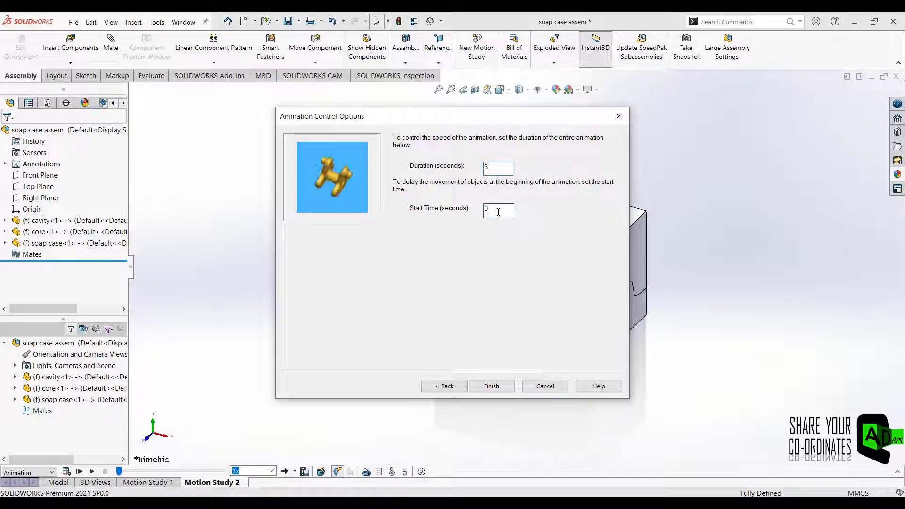
pyautogui.moveTo(496, 210); pyautogui.dragTo(483, 210)
pyautogui.write('5')
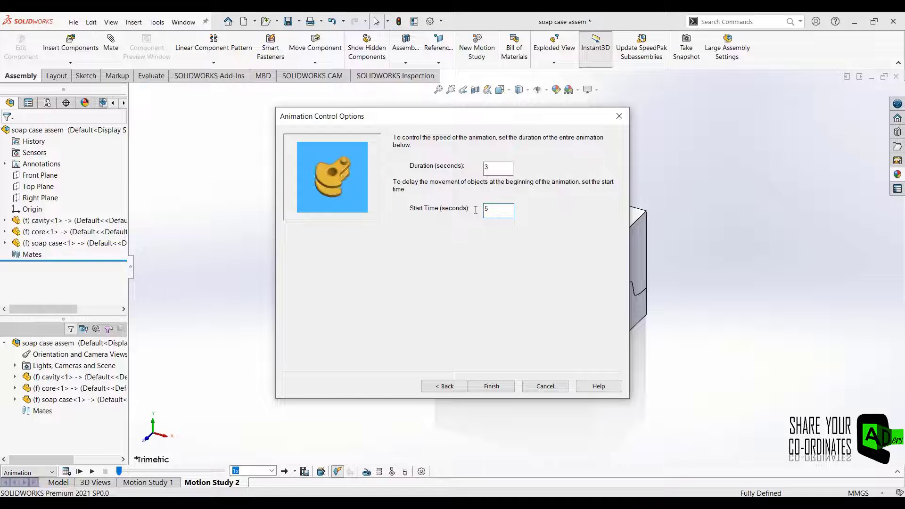
pyautogui.click(494, 389)
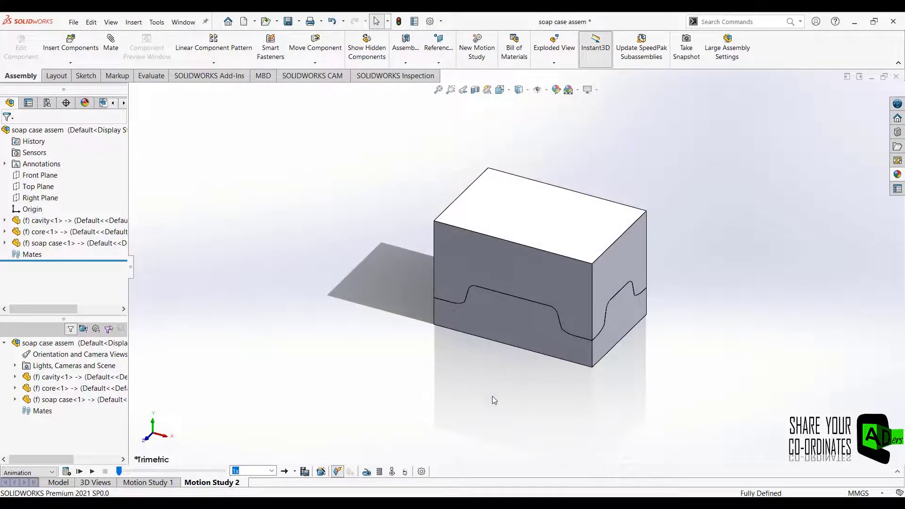
pyautogui.click(80, 472)
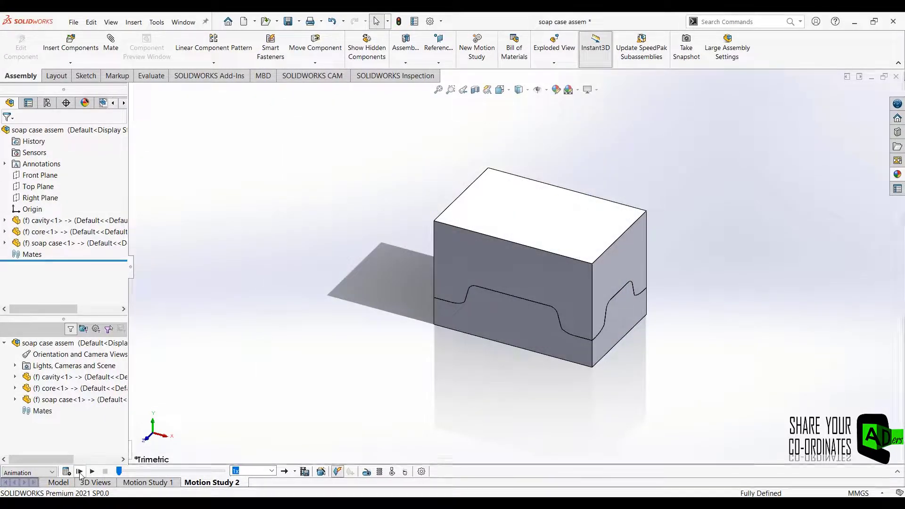